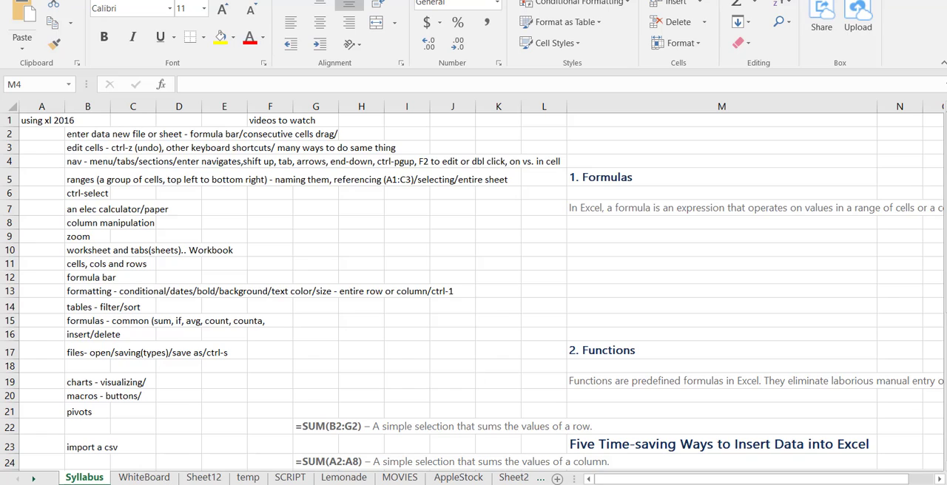
Look through the MOVIES, WhiteBoard and Sheet12 worksheets of the workbook
{"action": "key", "text": "shift+Left"}
{"action": "key", "text": "shift+Left"}
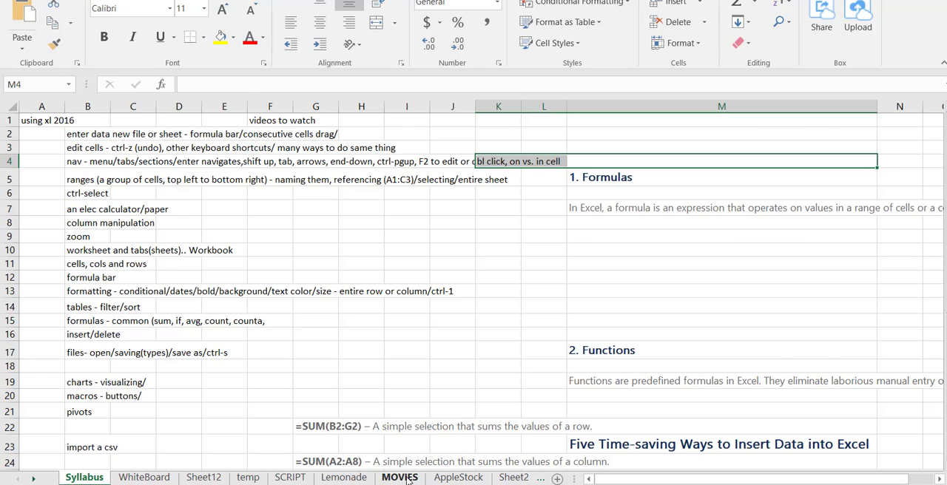
{"action": "left_click", "coordinate": [399, 477]}
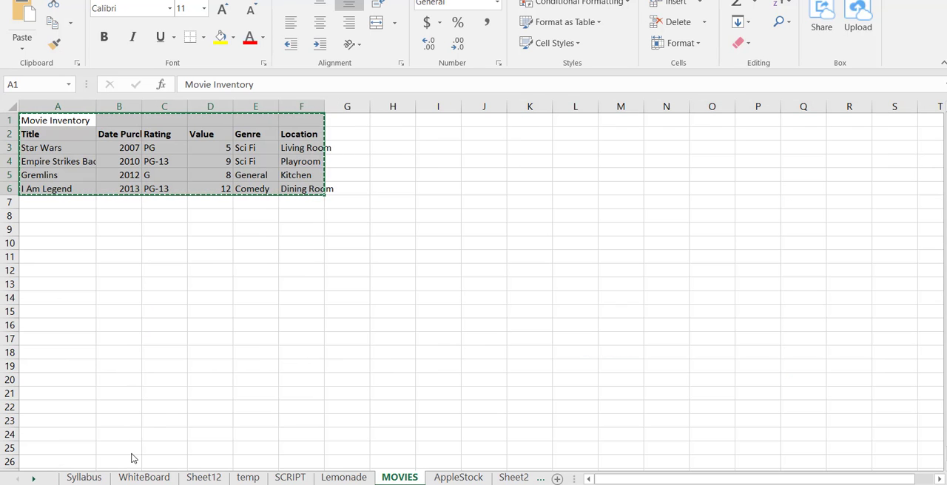
{"action": "left_click", "coordinate": [144, 478]}
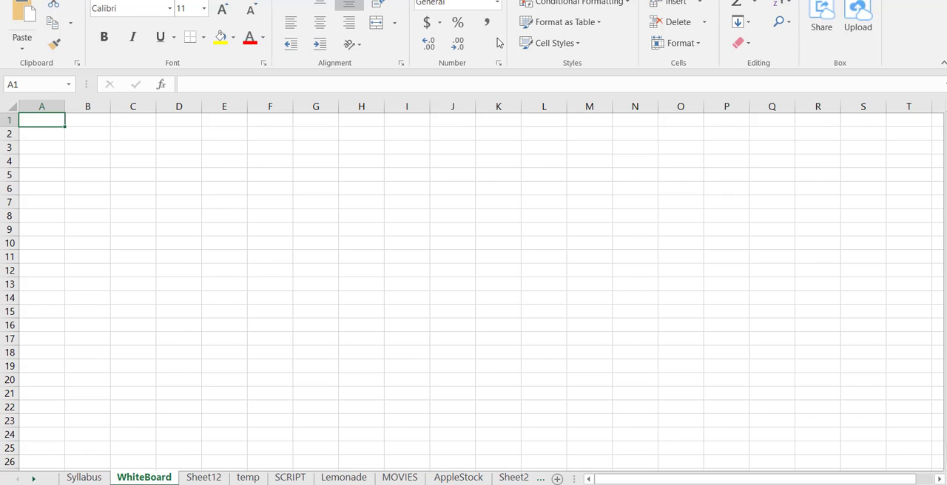
{"action": "left_click", "coordinate": [204, 477]}
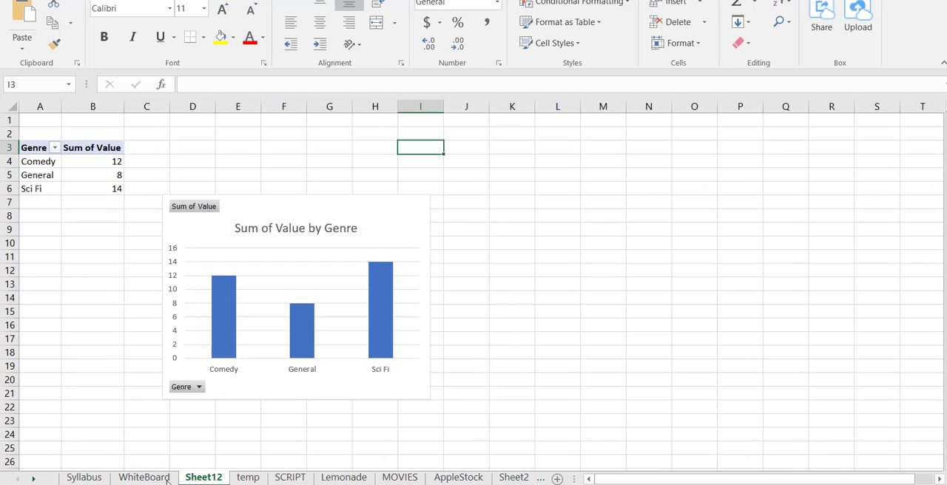
{"action": "left_click", "coordinate": [143, 478]}
{"action": "left_click", "coordinate": [106, 479]}
{"action": "left_click", "coordinate": [137, 478]}
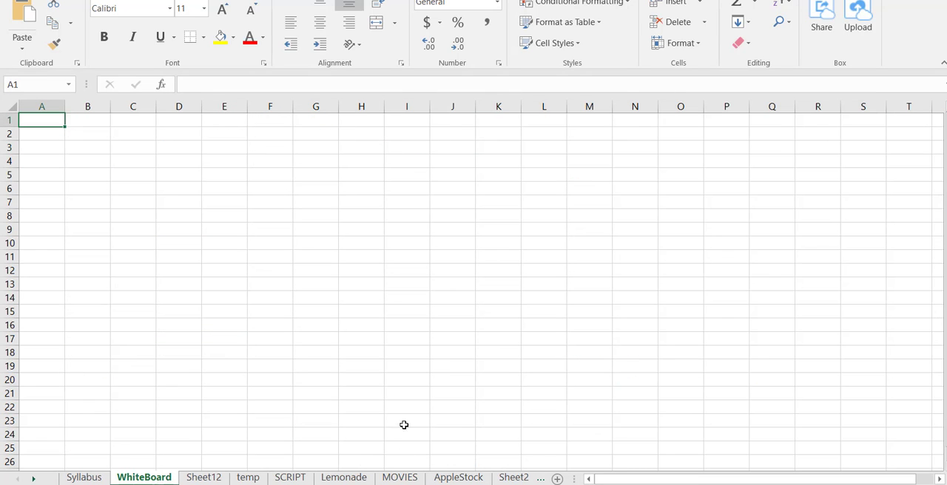
Insert a new worksheet after WhiteBoard and rename it with a first name in capitals
{"action": "left_click", "coordinate": [558, 480]}
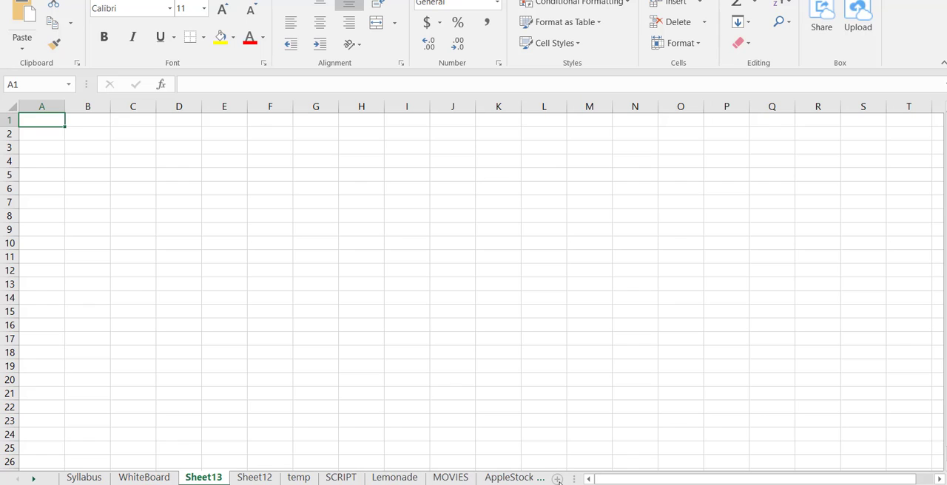
{"action": "double_click", "coordinate": [203, 478]}
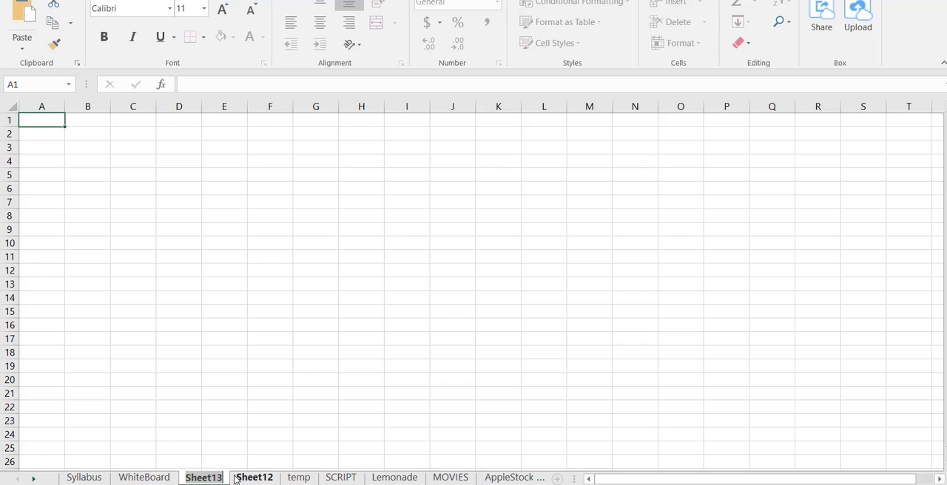
{"action": "type", "text": "EDDIE"}
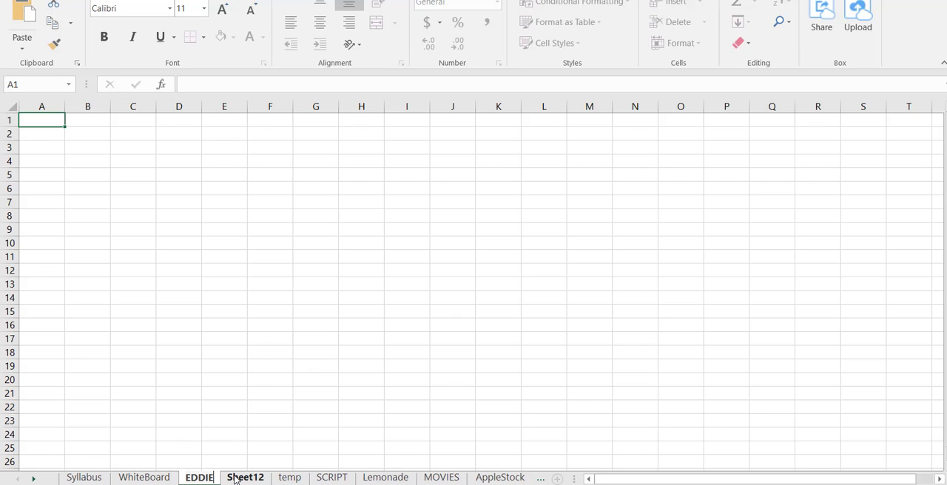
{"action": "key", "text": "Return"}
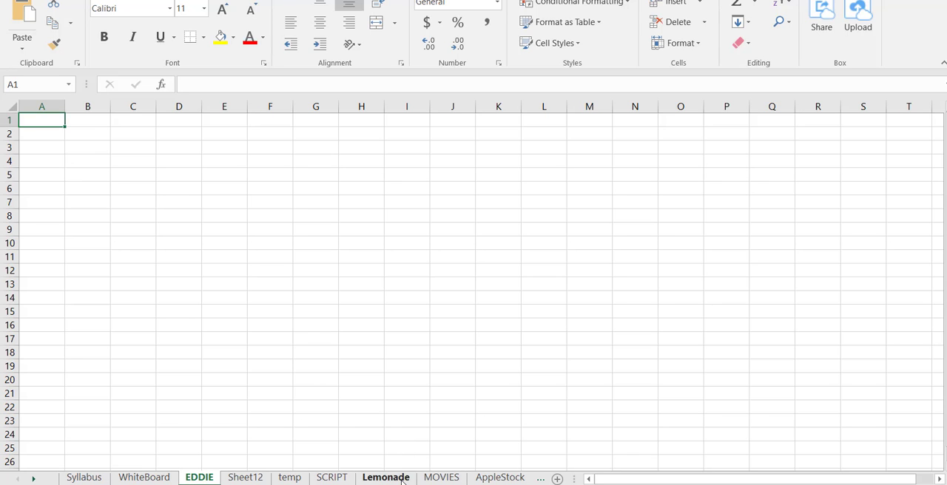
Paste the copied Movie Inventory range A1:F6 from MOVIES into the new worksheet, starting at cell B3
{"action": "left_click", "coordinate": [443, 477]}
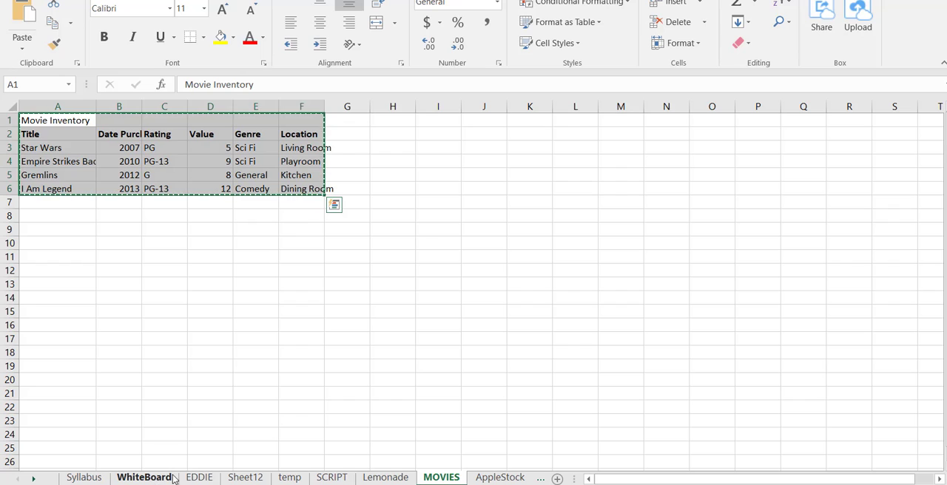
{"action": "left_click", "coordinate": [198, 478]}
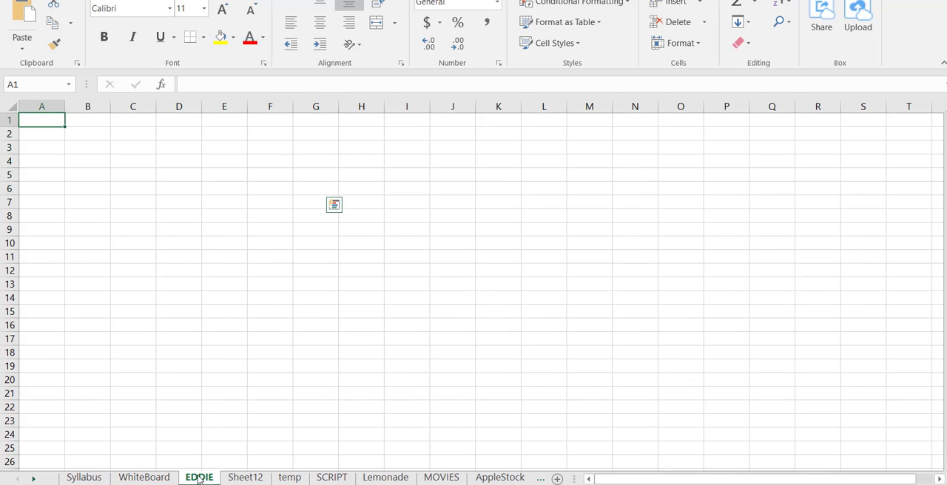
{"action": "left_click", "coordinate": [96, 150]}
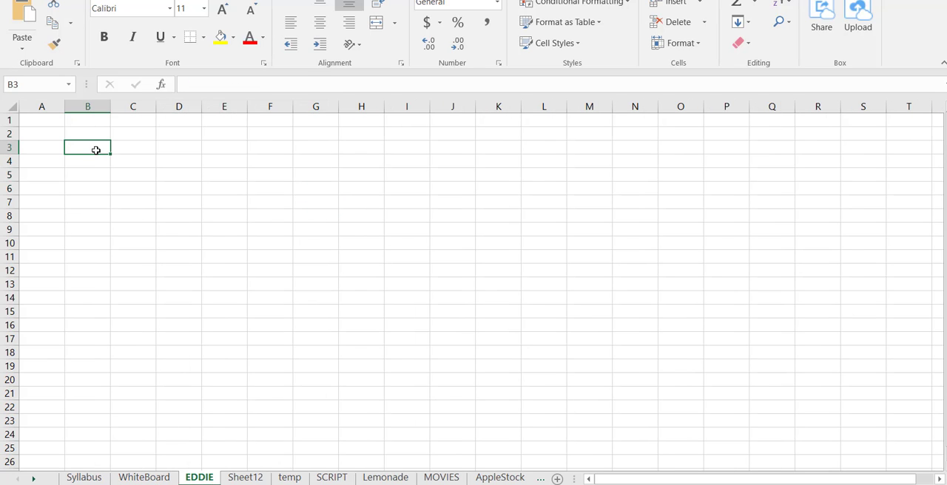
{"action": "key", "text": "ctrl+v"}
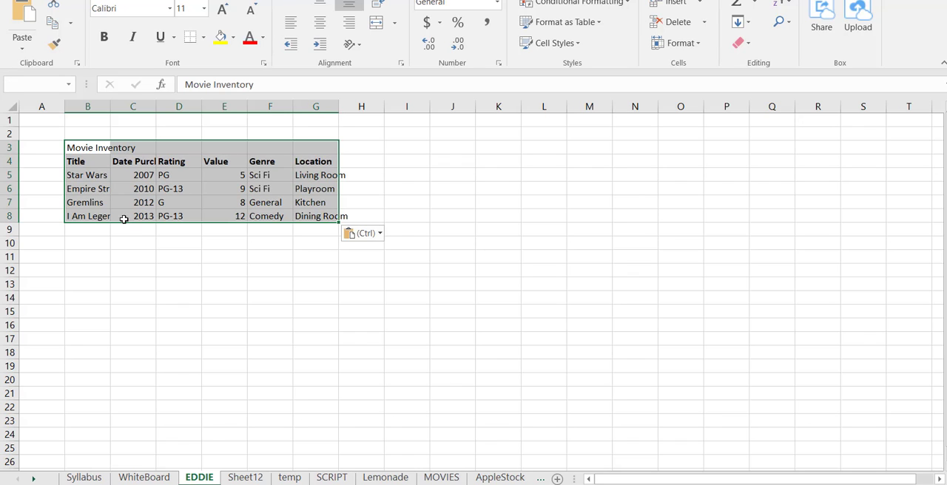
{"action": "left_click", "coordinate": [140, 268]}
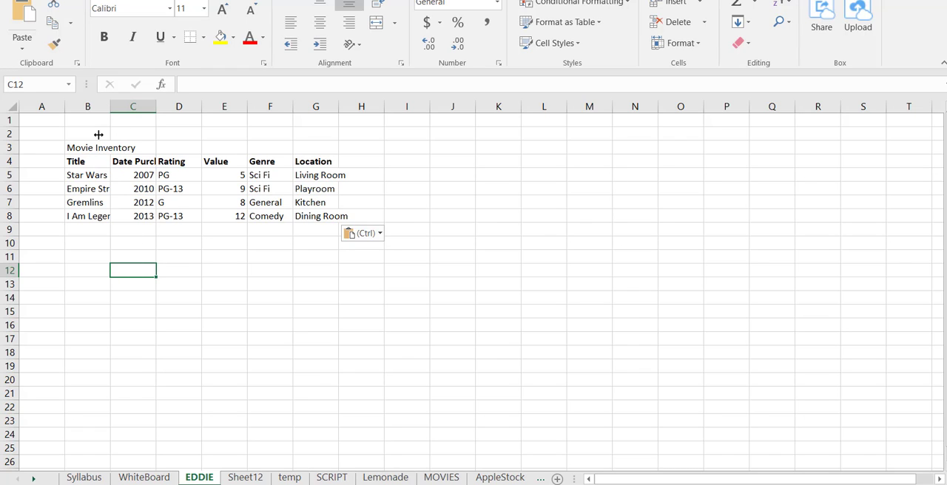
Increase the height of row 5 and widen column E in the pasted movie table
{"action": "left_click", "coordinate": [94, 174]}
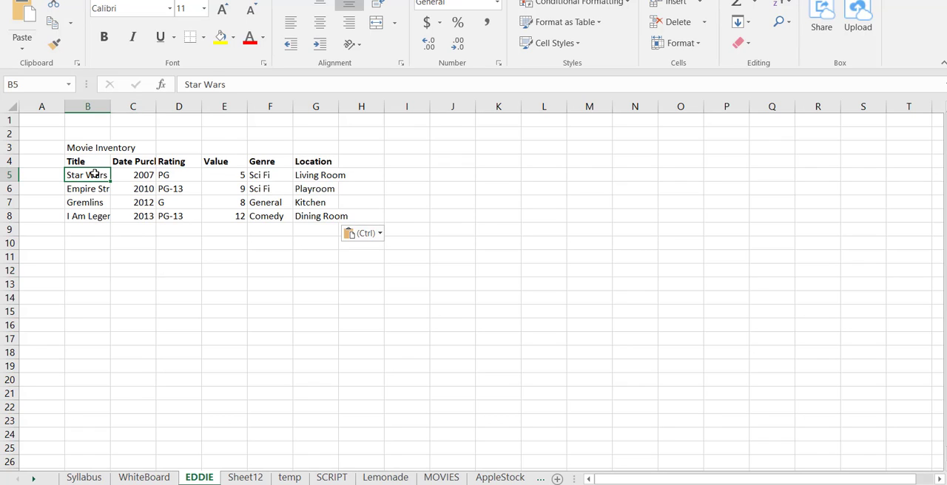
{"action": "left_click", "coordinate": [138, 175]}
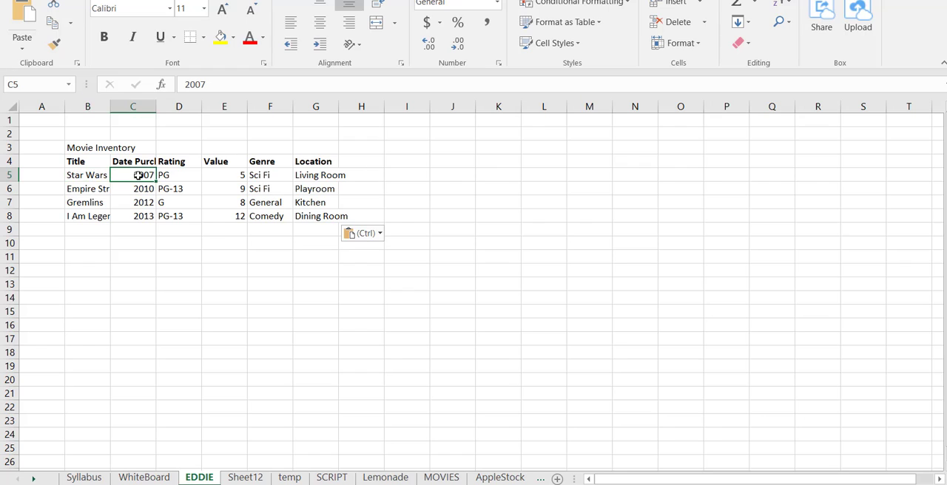
{"action": "left_click", "coordinate": [220, 175]}
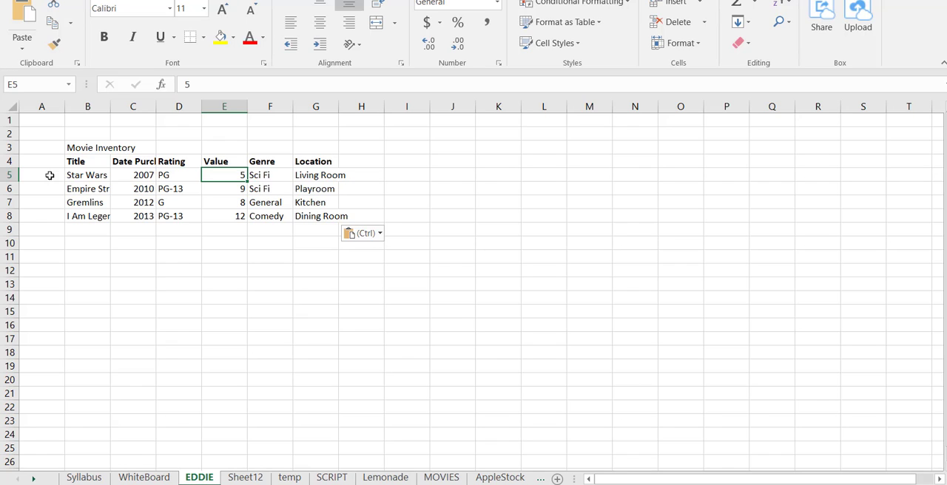
{"action": "left_click_drag", "start_coordinate": [12, 181], "coordinate": [12, 198]}
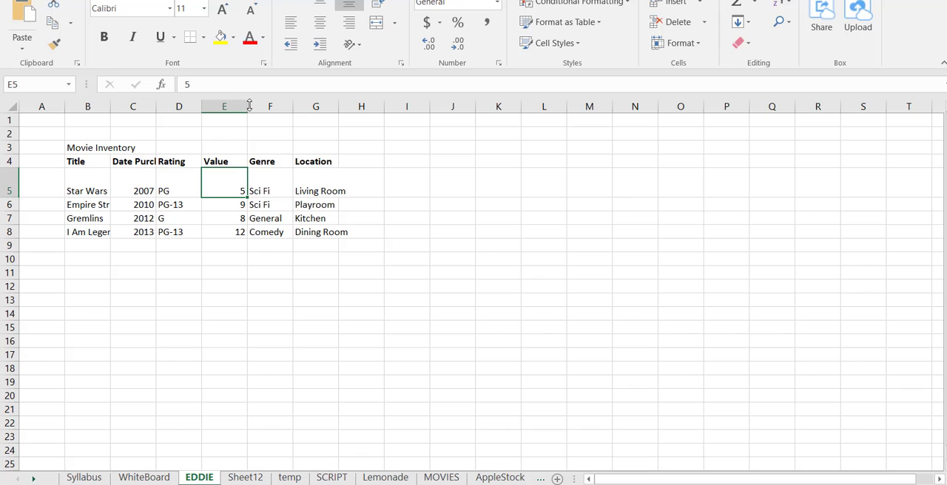
{"action": "left_click_drag", "start_coordinate": [248, 106], "coordinate": [282, 110]}
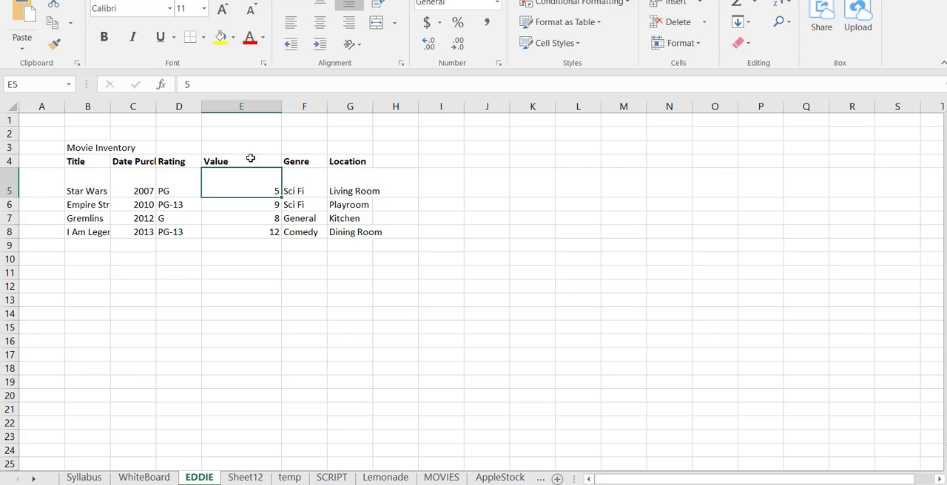
Copy the non-adjacent Title and Value columns, B4:B8 and E4:E8, and paste them together starting at J5
{"action": "left_click", "coordinate": [86, 161]}
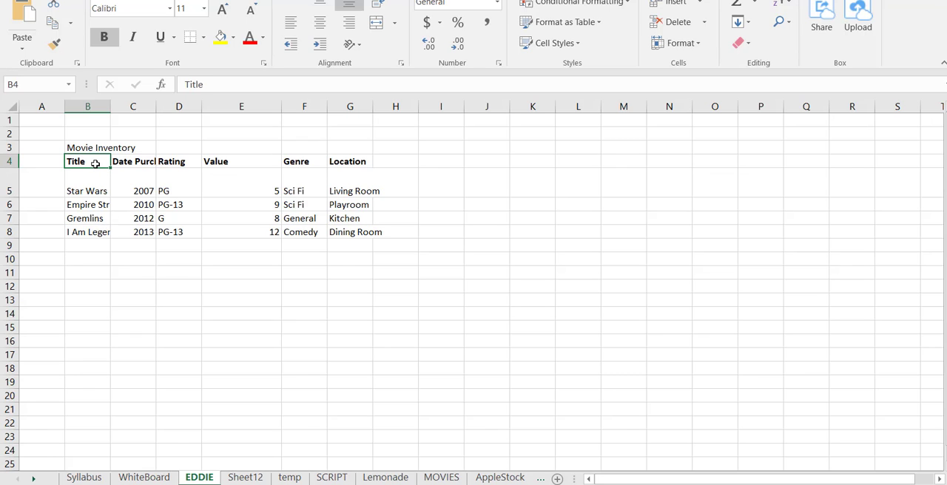
{"action": "left_click_drag", "start_coordinate": [96, 162], "coordinate": [86, 225]}
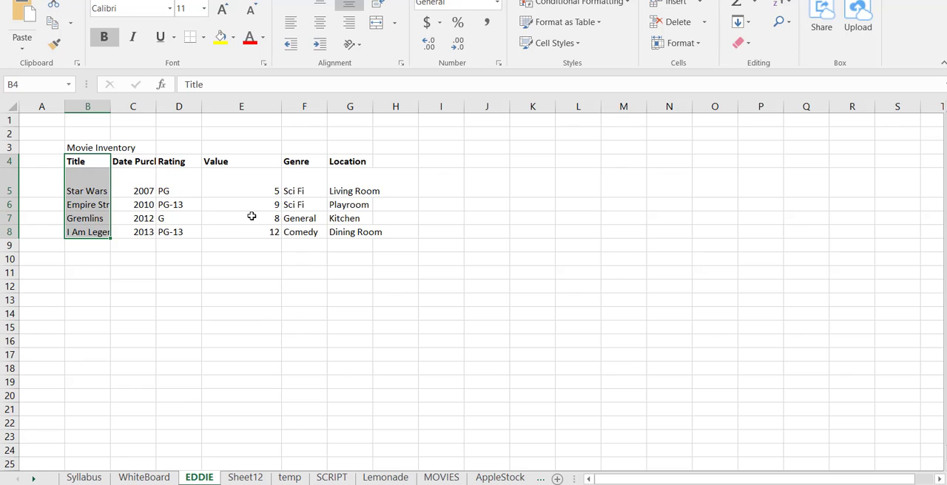
{"action": "left_click_drag", "start_coordinate": [236, 161], "coordinate": [232, 230]}
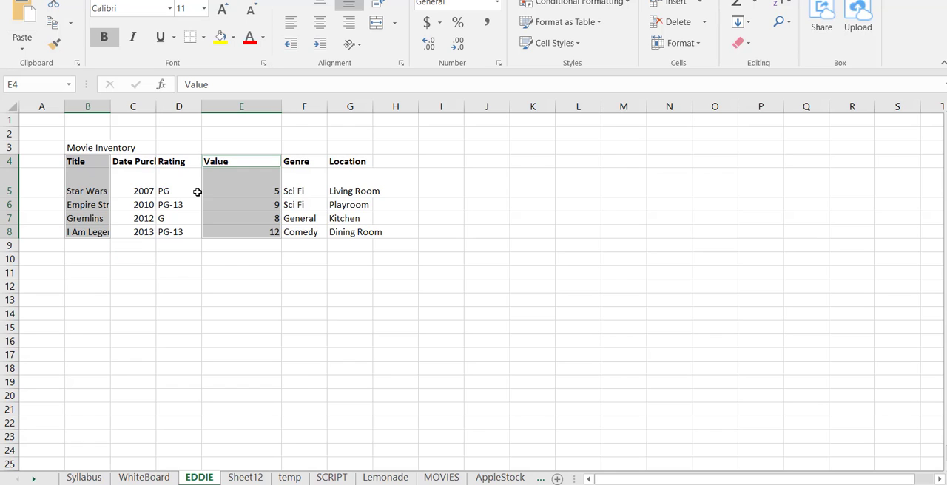
{"action": "left_click", "coordinate": [53, 27]}
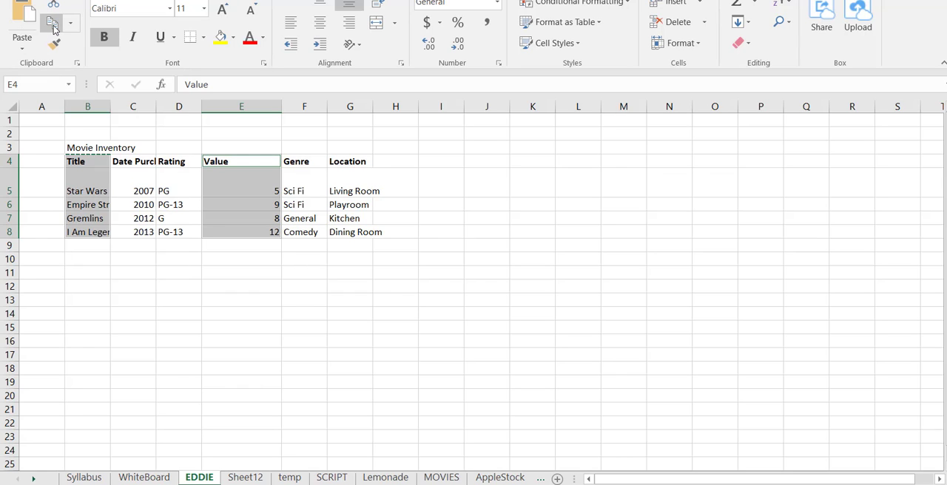
{"action": "left_click", "coordinate": [507, 178]}
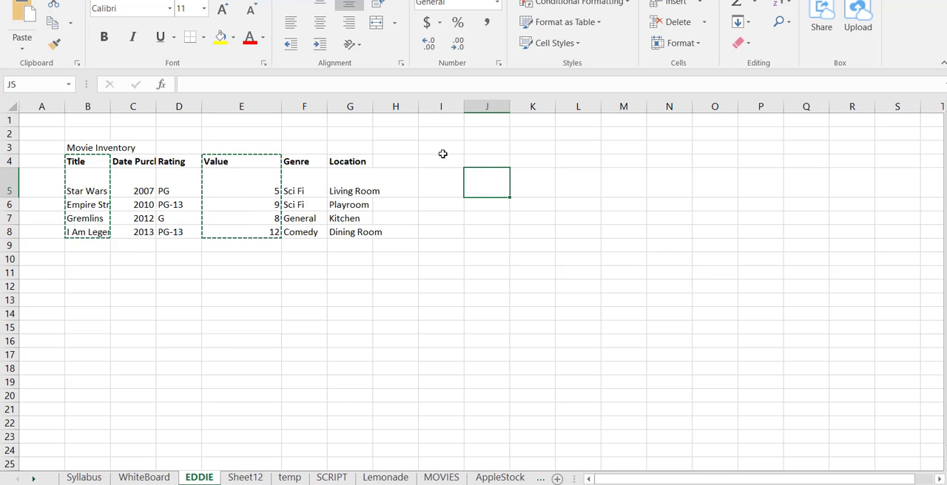
{"action": "left_click", "coordinate": [27, 22]}
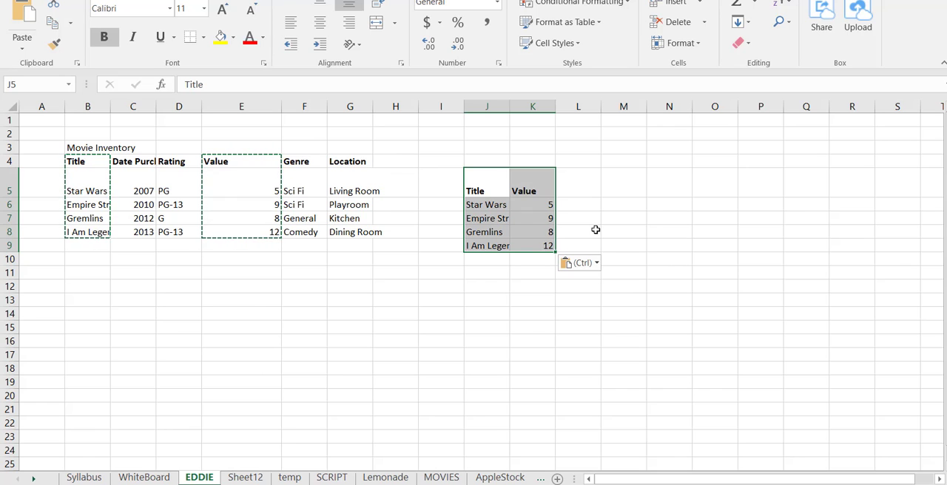
Clear the pasted Title and Value data from J5:K9 and cancel the copy selection
{"action": "key", "text": "F11"}
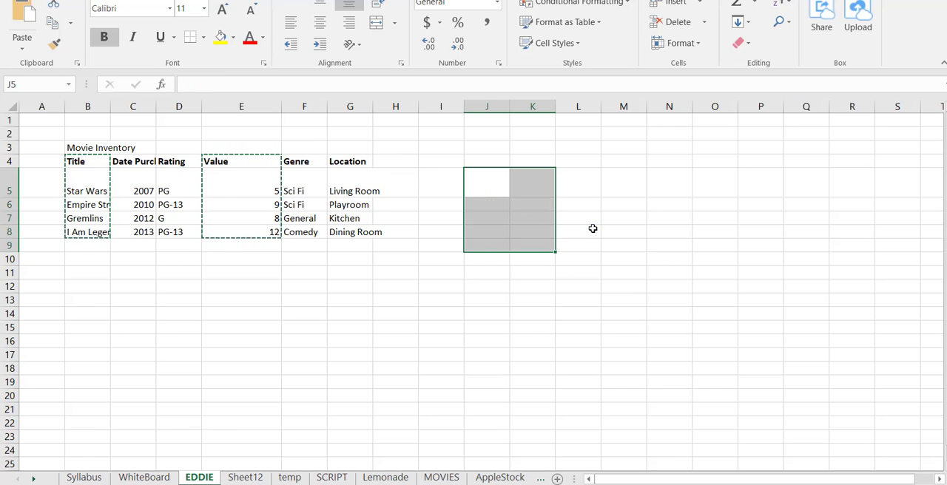
{"action": "left_click", "coordinate": [400, 290]}
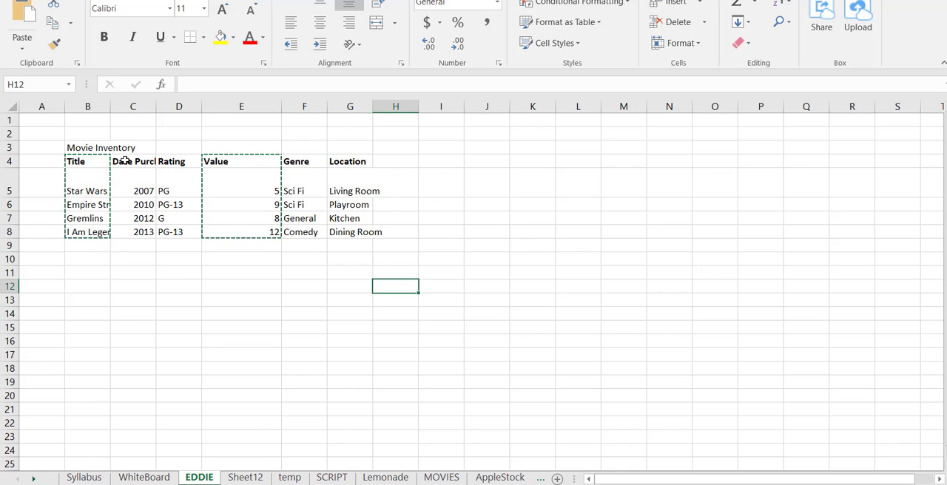
{"action": "key", "text": "Escape"}
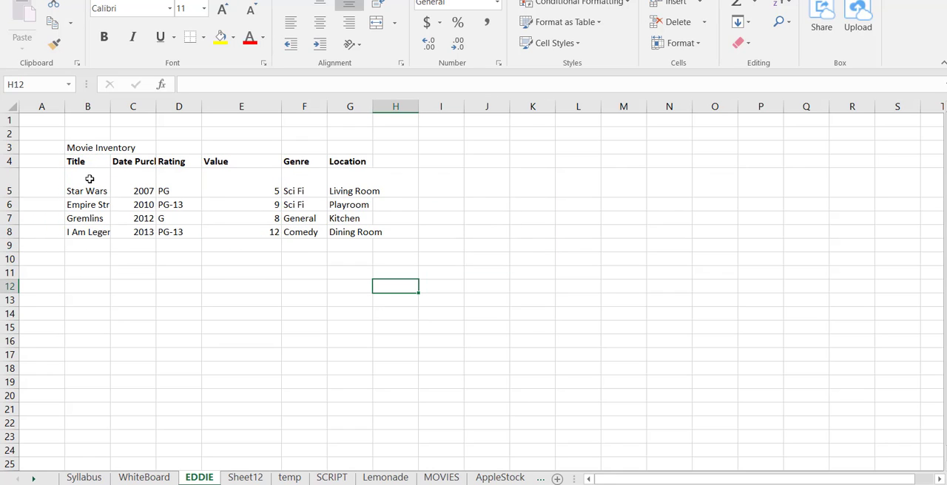
Widen column B and autofit every column of the worksheet to its contents
{"action": "left_click_drag", "start_coordinate": [109, 106], "coordinate": [127, 106]}
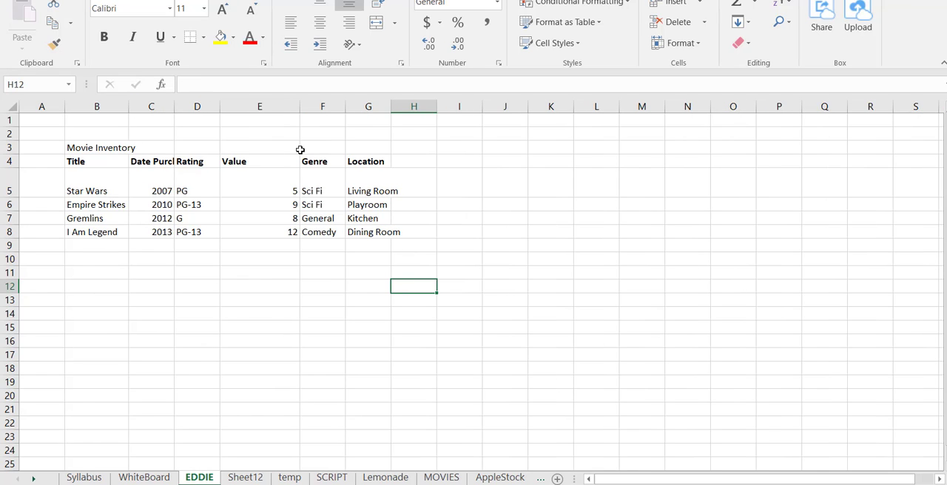
{"action": "left_click", "coordinate": [378, 190]}
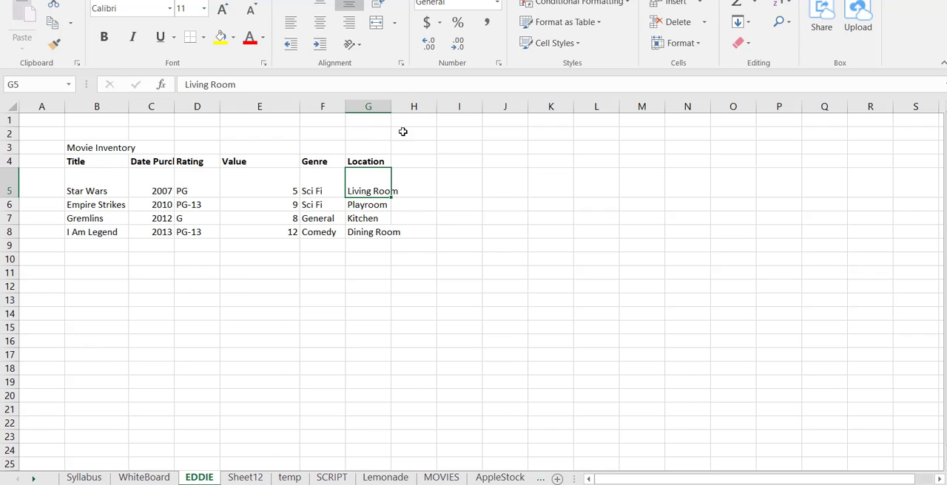
{"action": "left_click", "coordinate": [12, 108]}
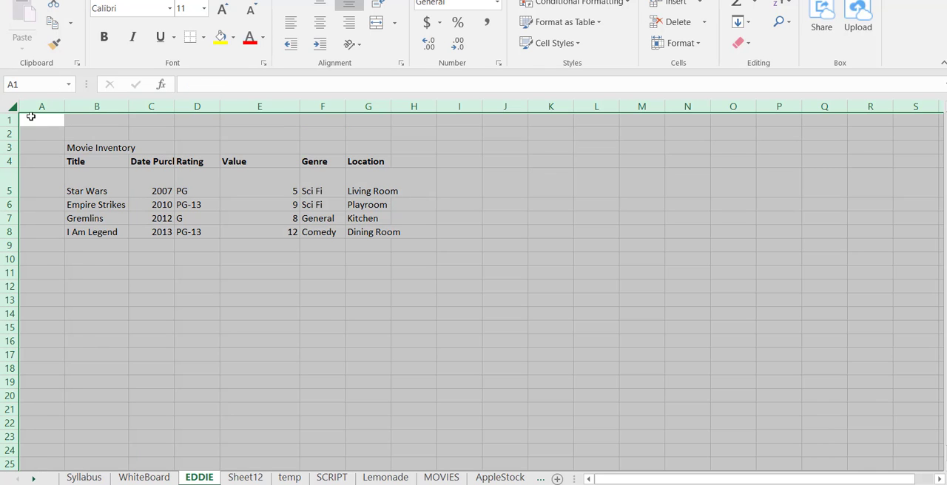
{"action": "double_click", "coordinate": [129, 107]}
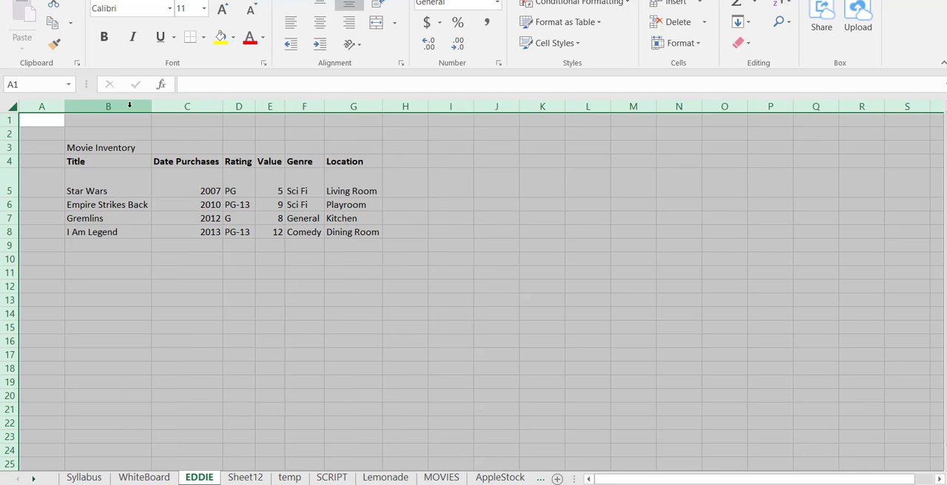
Widen column G slightly and return to the Syllabus worksheet
{"action": "left_click", "coordinate": [349, 193]}
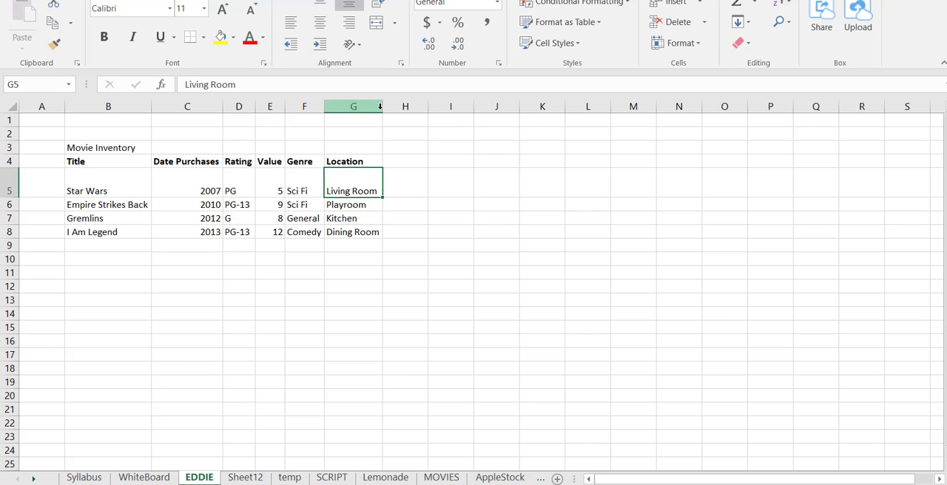
{"action": "left_click_drag", "start_coordinate": [382, 107], "coordinate": [384, 107]}
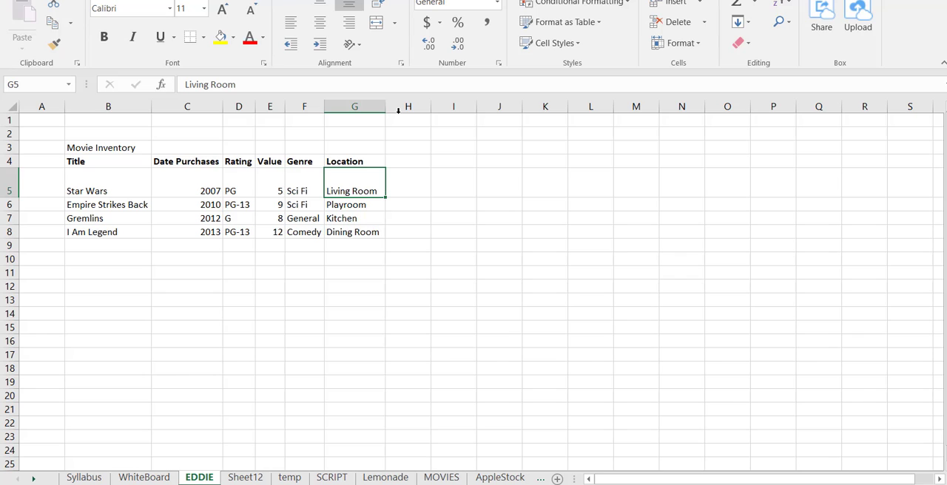
{"action": "left_click", "coordinate": [85, 478]}
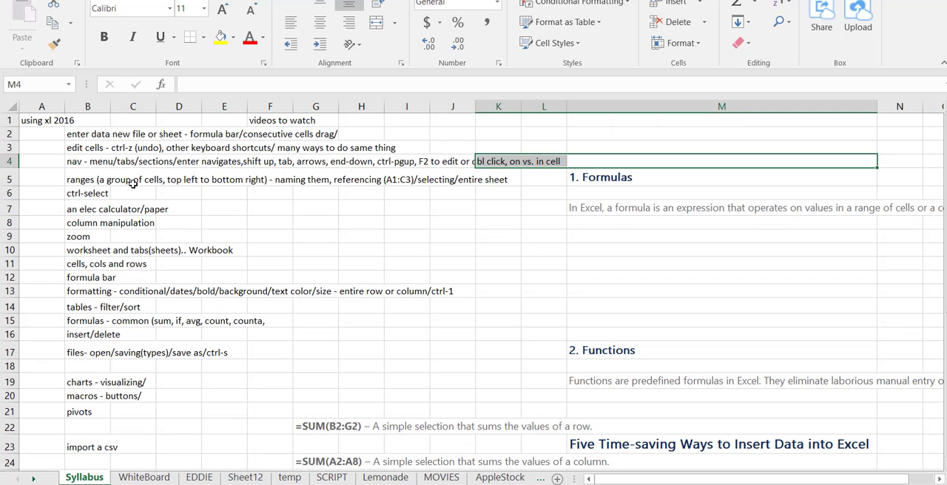
Select the syllabus entry in cell B2 and highlight its text in the formula bar
{"action": "left_click", "coordinate": [108, 139]}
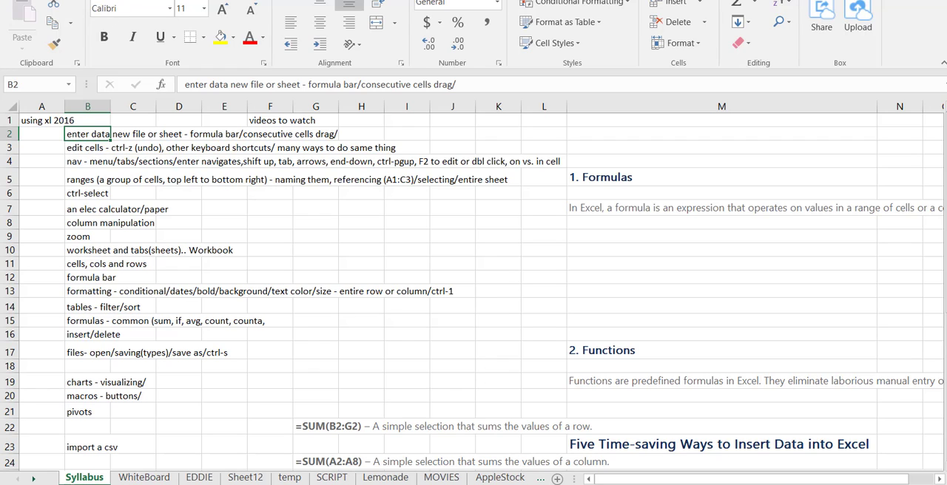
{"action": "left_click", "coordinate": [90, 0]}
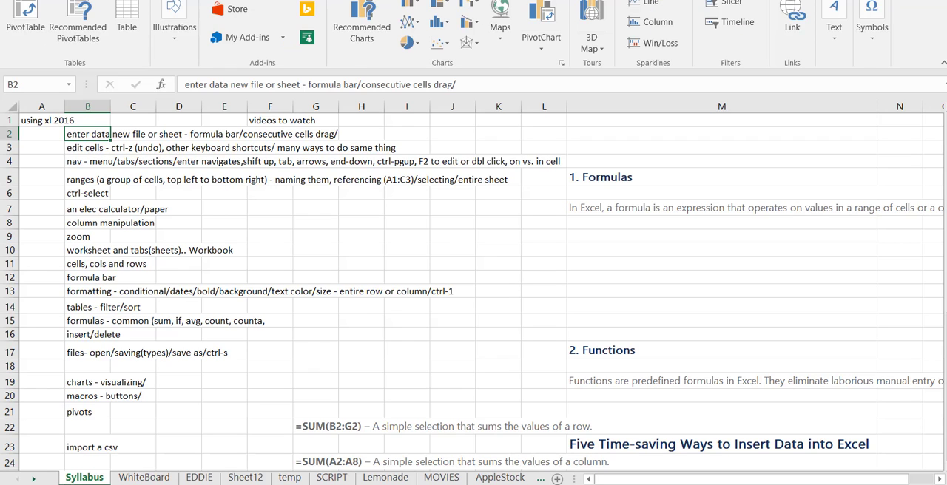
{"action": "left_click", "coordinate": [131, 0]}
{"action": "left_click", "coordinate": [204, 85]}
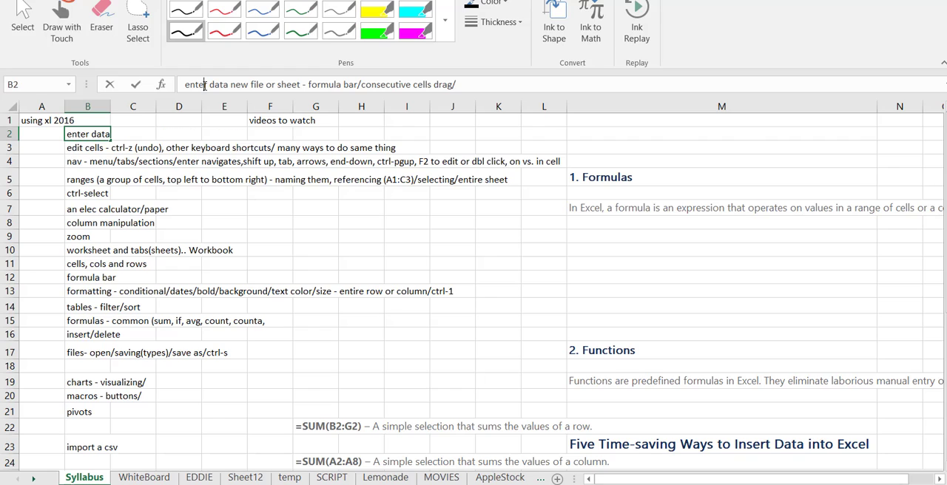
{"action": "left_click_drag", "start_coordinate": [204, 85], "coordinate": [455, 85]}
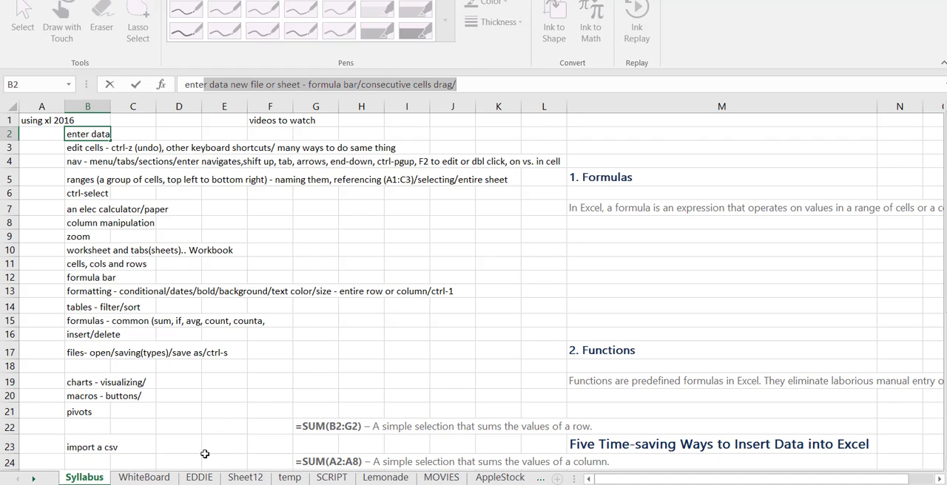
Switch to the EDDIE worksheet and look through the available insert, page layout, formula and data commands
{"action": "left_click", "coordinate": [199, 477]}
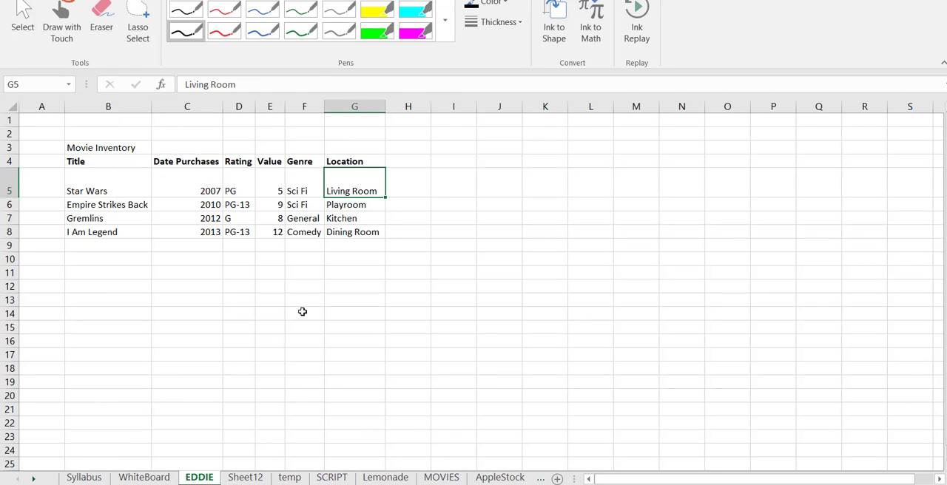
{"action": "left_click", "coordinate": [305, 277]}
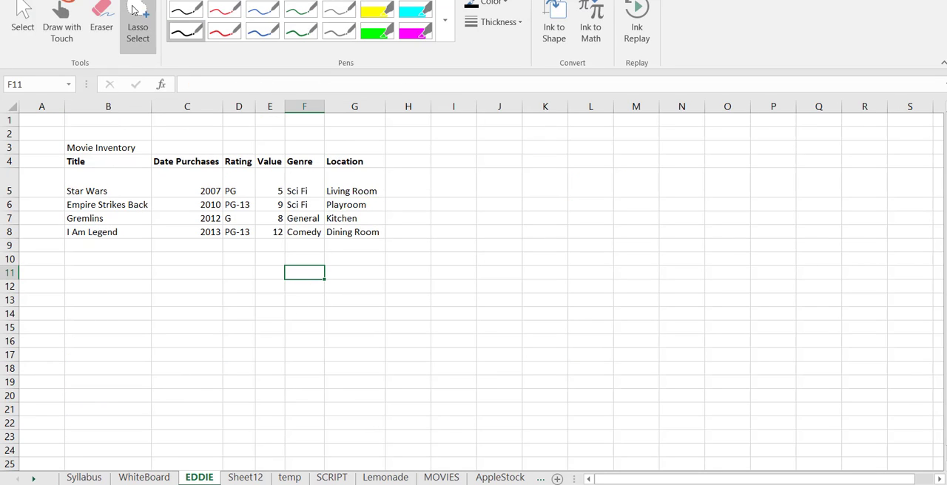
{"action": "left_click", "coordinate": [59, 0]}
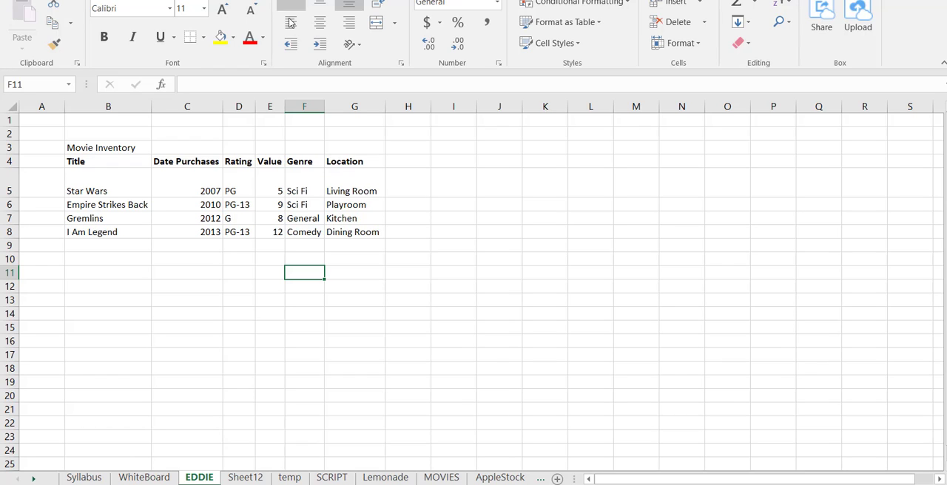
{"action": "left_click", "coordinate": [92, 0]}
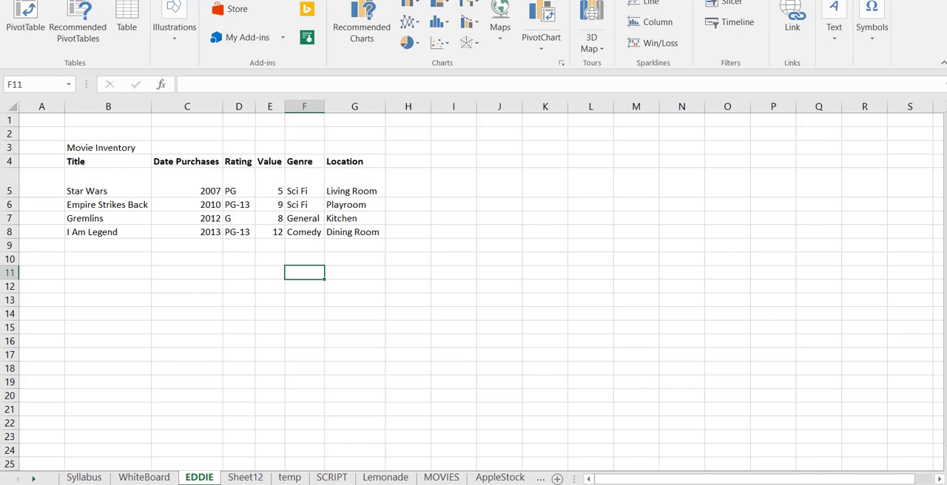
{"action": "scroll", "coordinate": [732, 12], "scroll_direction": "down", "scroll_amount": 2}
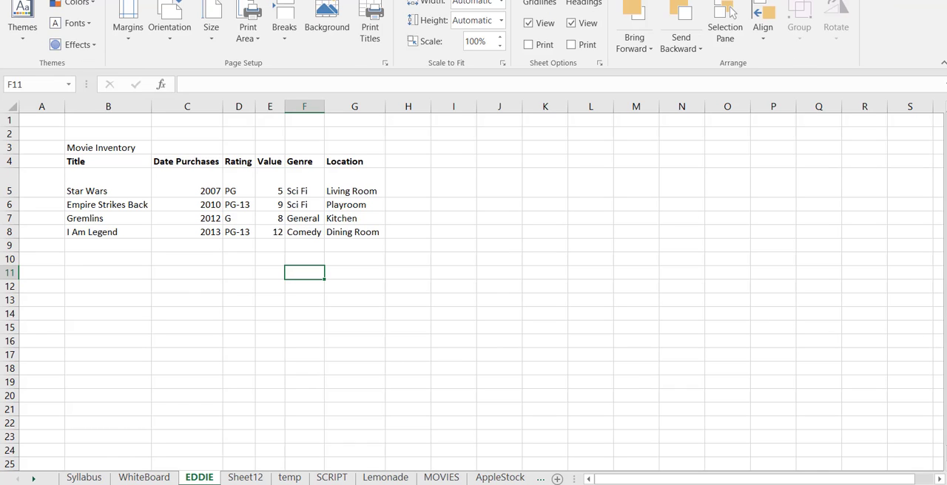
{"action": "scroll", "coordinate": [732, 13], "scroll_direction": "down", "scroll_amount": 1}
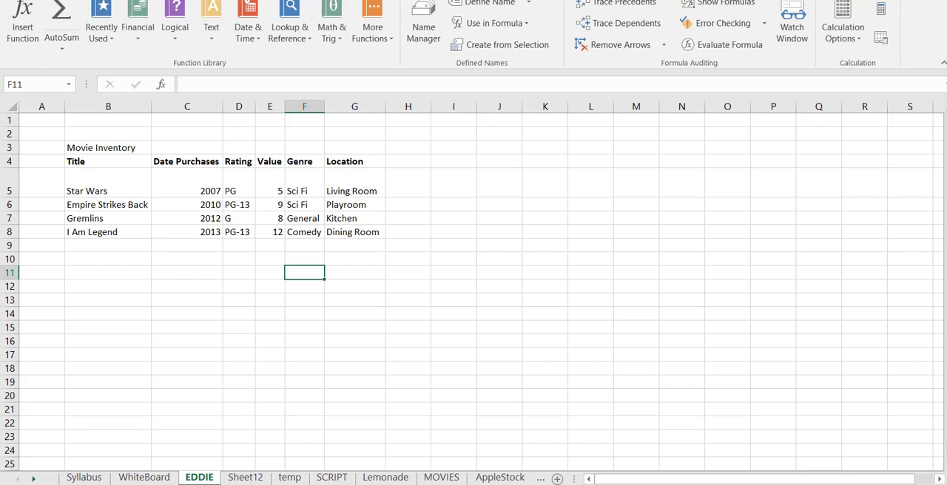
{"action": "scroll", "coordinate": [732, 12], "scroll_direction": "down", "scroll_amount": 1}
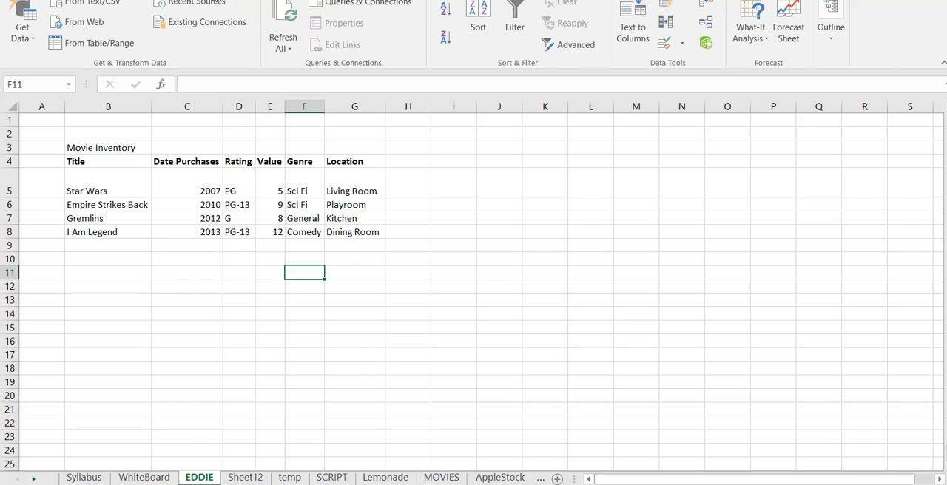
{"action": "left_click", "coordinate": [53, 0]}
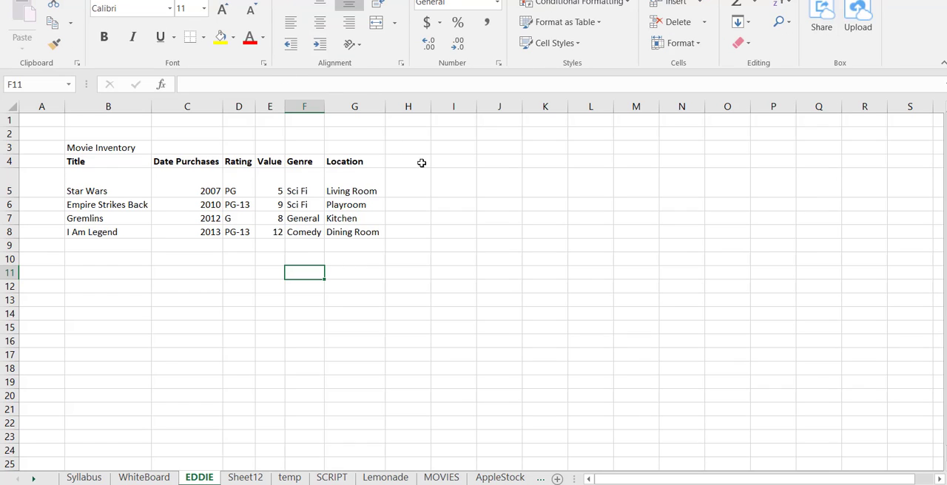
Enter the formula =10+10 in cell I5 and reselect the cell
{"action": "left_click", "coordinate": [452, 183]}
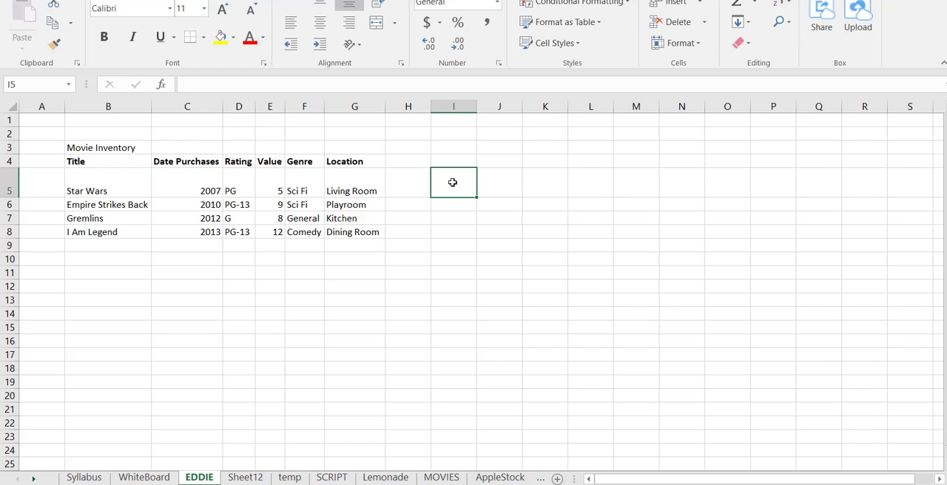
{"action": "type", "text": "="}
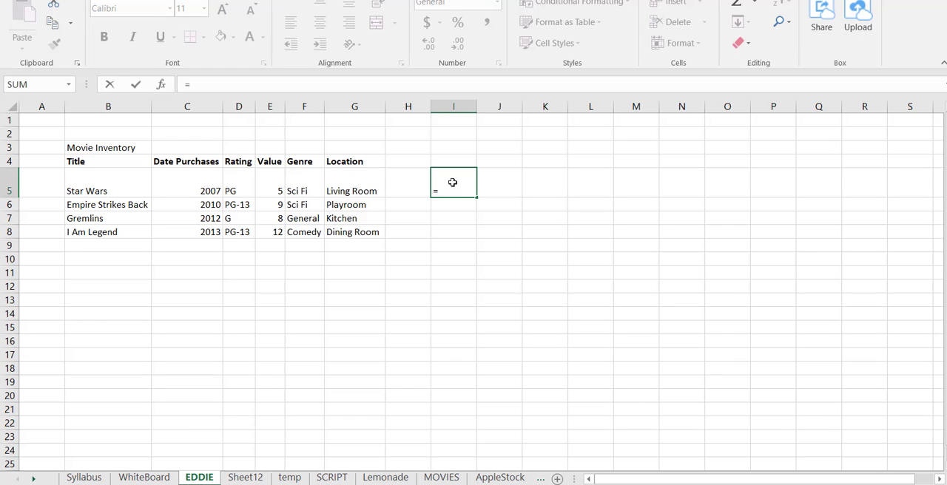
{"action": "type", "text": "10+10"}
{"action": "key", "text": "ctrl+Return"}
{"action": "key", "text": "Return"}
{"action": "key", "text": "Up"}
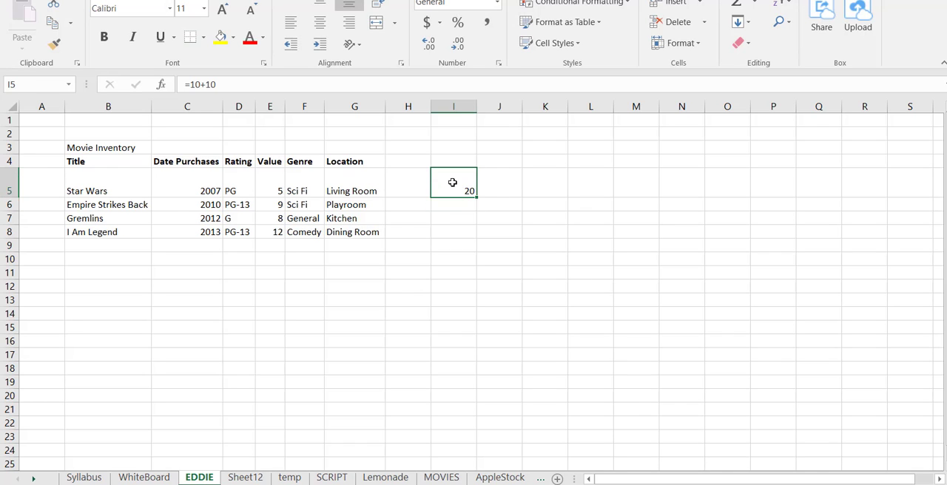
Enter the formula =I5 in cell M5 to reference the calculated cell
{"action": "key", "text": "Right"}
{"action": "key", "text": "Right"}
{"action": "key", "text": "Right"}
{"action": "key", "text": "Right"}
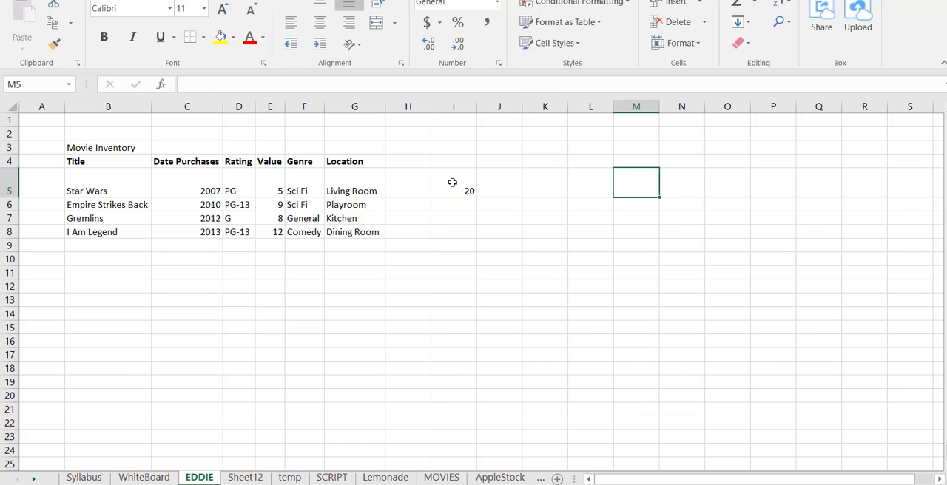
{"action": "type", "text": "="}
{"action": "key", "text": "Left"}
{"action": "key", "text": "Left"}
{"action": "key", "text": "Left"}
{"action": "key", "text": "Left"}
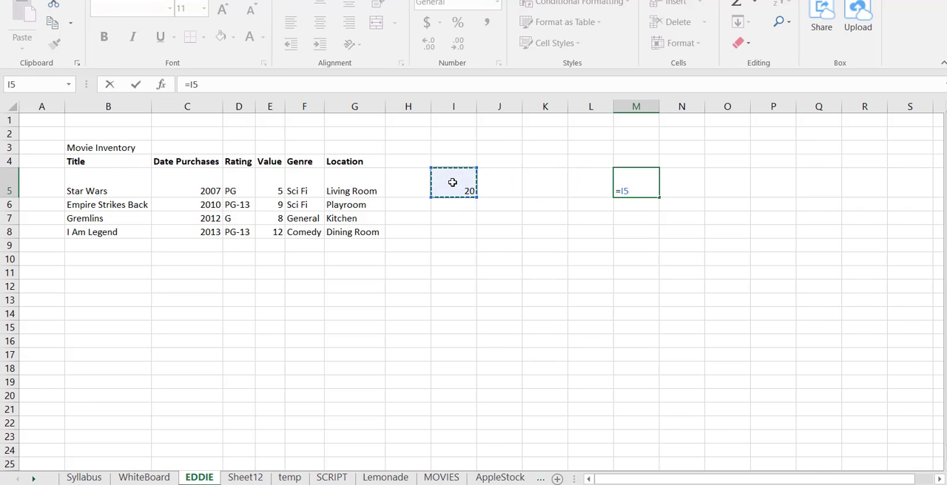
{"action": "key", "text": "Return"}
{"action": "key", "text": "Up"}
Examine how cell I5 is addressed by its column, row and Name Box reference, and compare it with J5 and J6
{"action": "key", "text": "Left"}
{"action": "key", "text": "Left"}
{"action": "key", "text": "Left"}
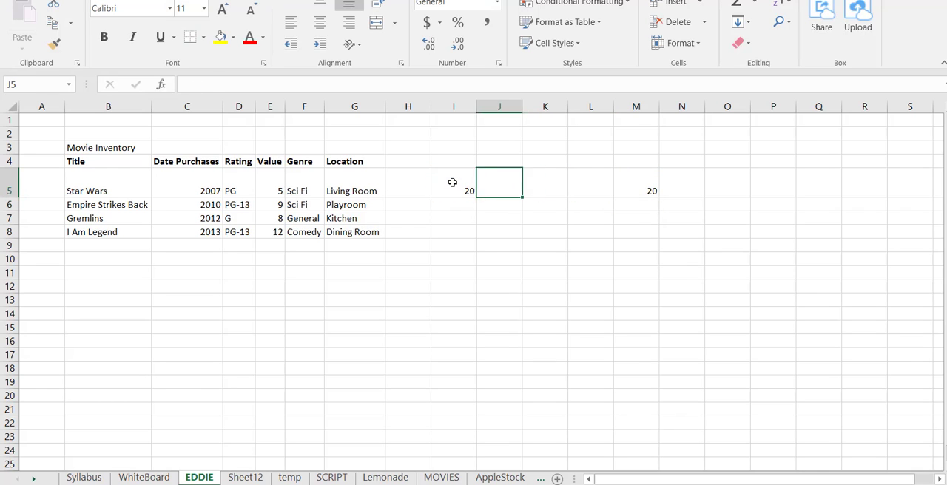
{"action": "key", "text": "Left"}
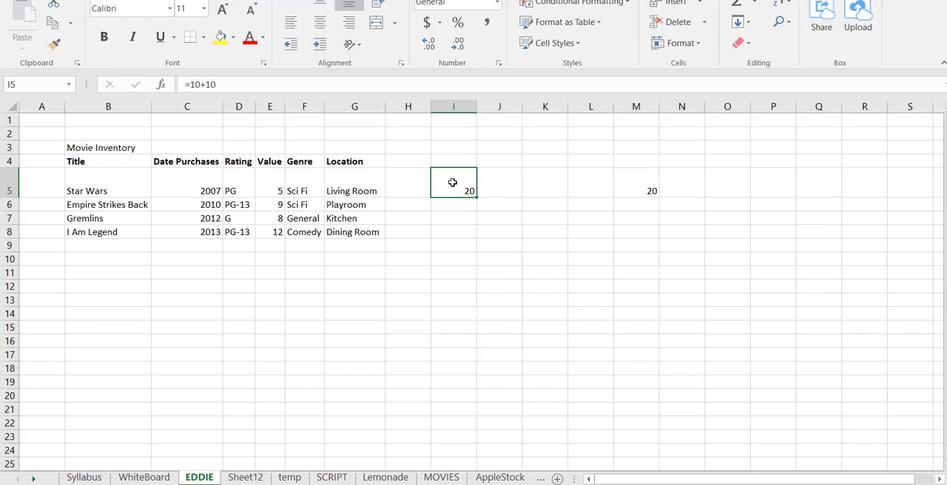
{"action": "left_click", "coordinate": [454, 106]}
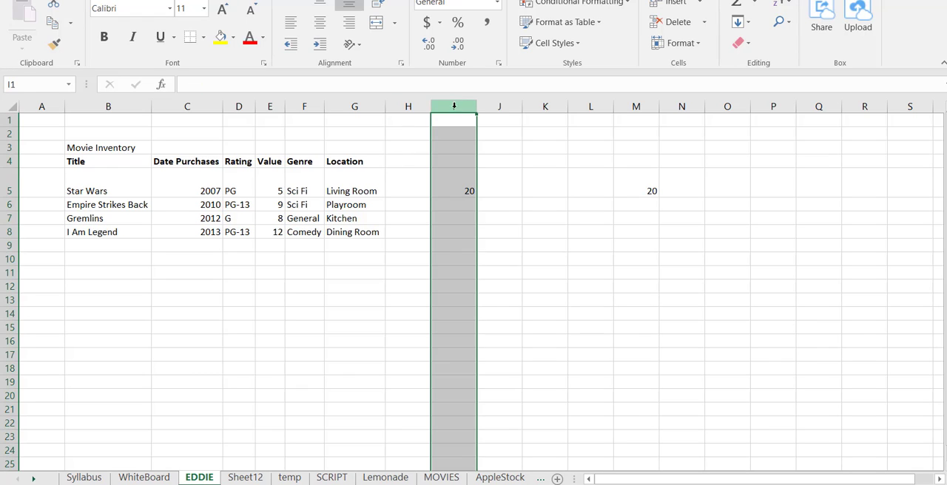
{"action": "left_click", "coordinate": [19, 185]}
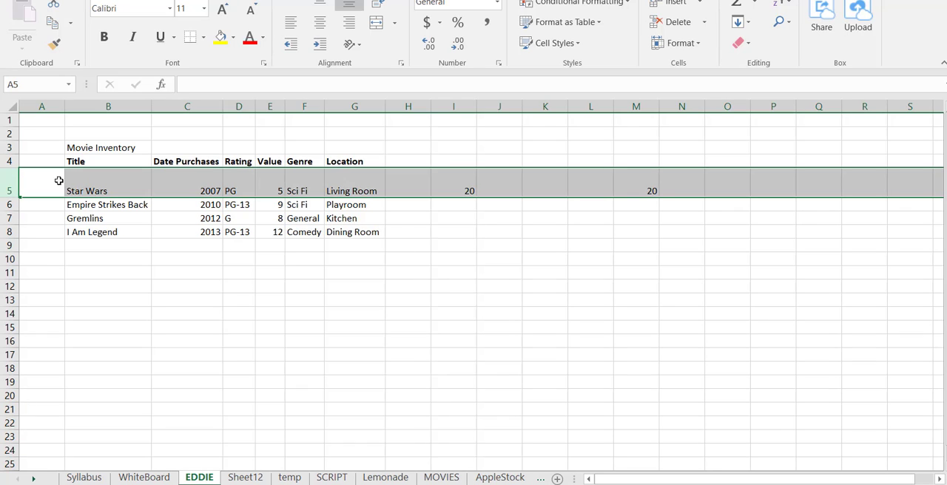
{"action": "left_click", "coordinate": [438, 174]}
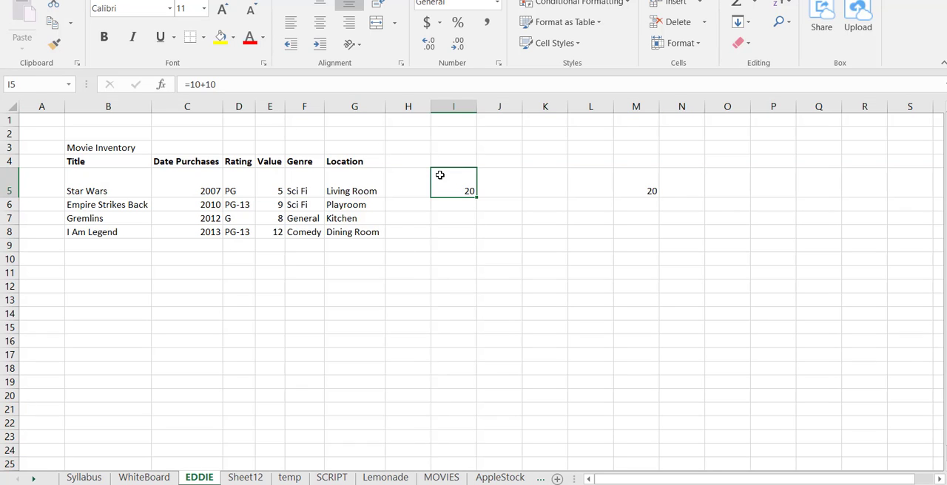
{"action": "left_click", "coordinate": [41, 84]}
{"action": "left_click", "coordinate": [494, 181]}
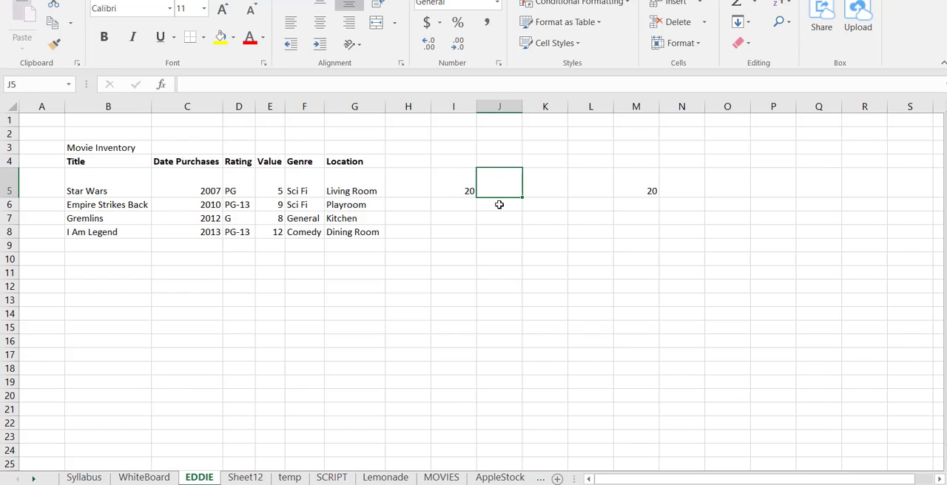
{"action": "left_click", "coordinate": [498, 208]}
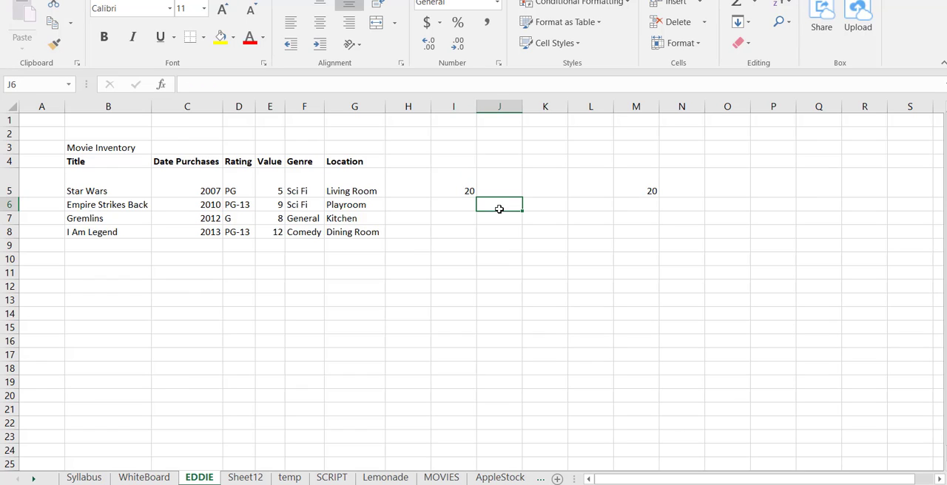
{"action": "left_click", "coordinate": [11, 85]}
Inspect the formula in M5 and the cell it references, and return to I5
{"action": "left_click", "coordinate": [625, 173]}
{"action": "left_click", "coordinate": [625, 173]}
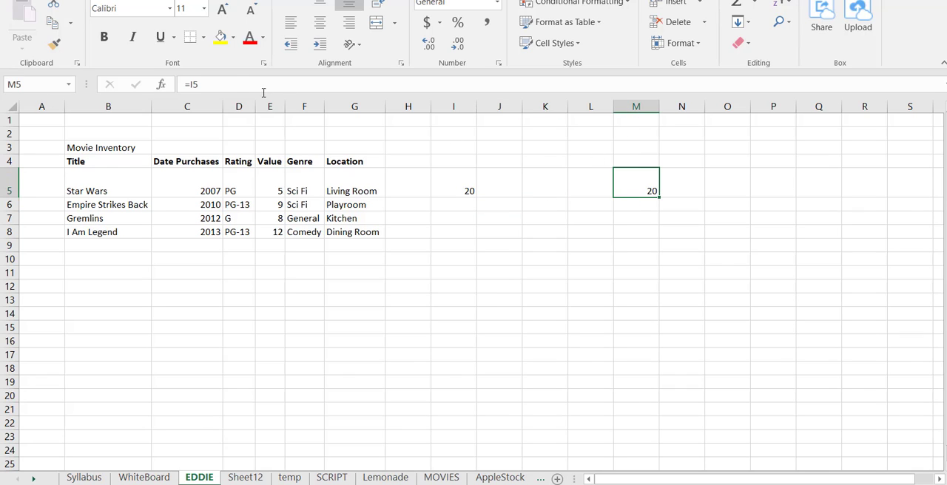
{"action": "left_click", "coordinate": [194, 84]}
{"action": "left_click_drag", "start_coordinate": [194, 83], "coordinate": [182, 83]}
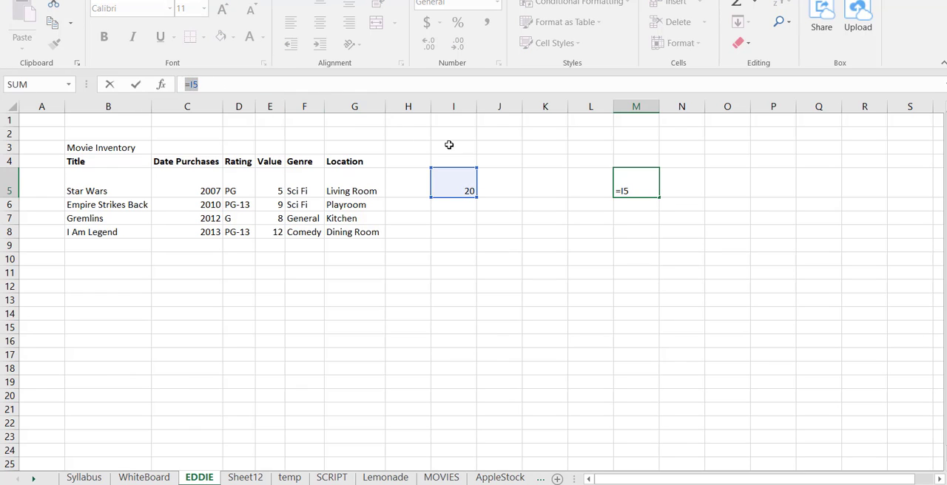
{"action": "left_click", "coordinate": [646, 187]}
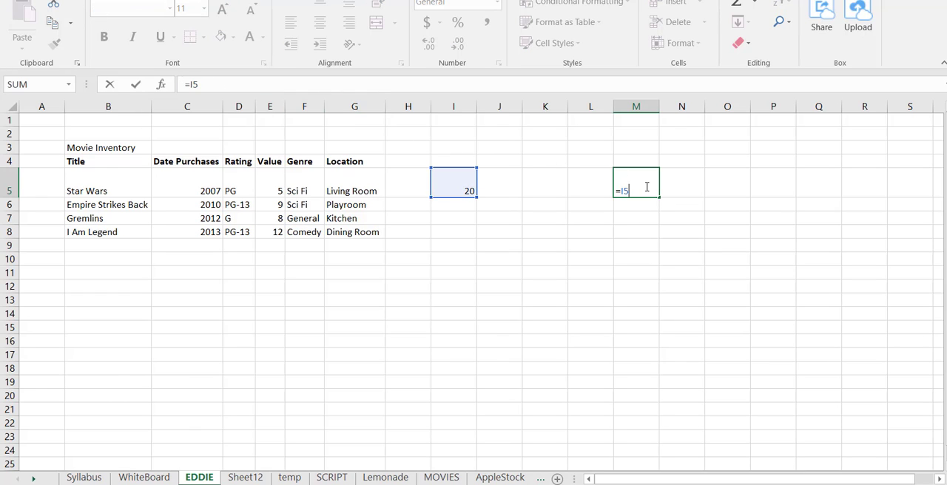
{"action": "left_click", "coordinate": [467, 176]}
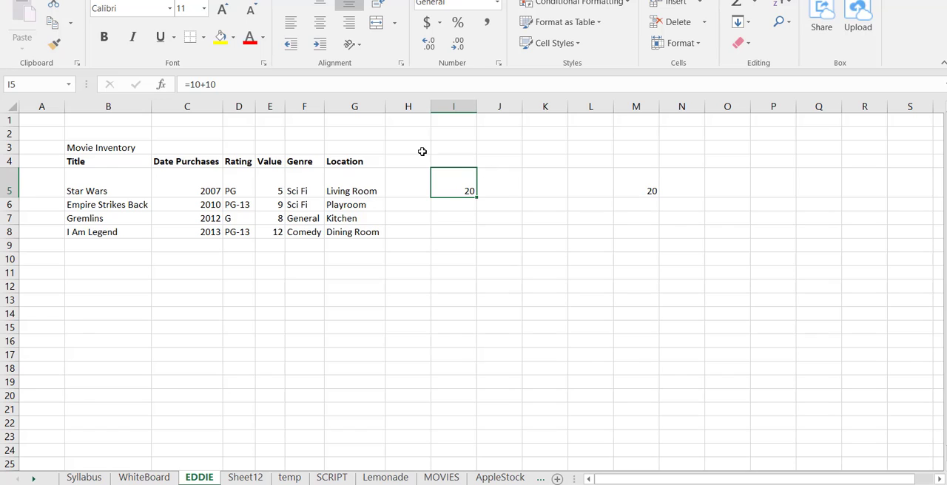
Append +10 to the formula in cell I5 so that it reads =10+10+10
{"action": "double_click", "coordinate": [474, 191]}
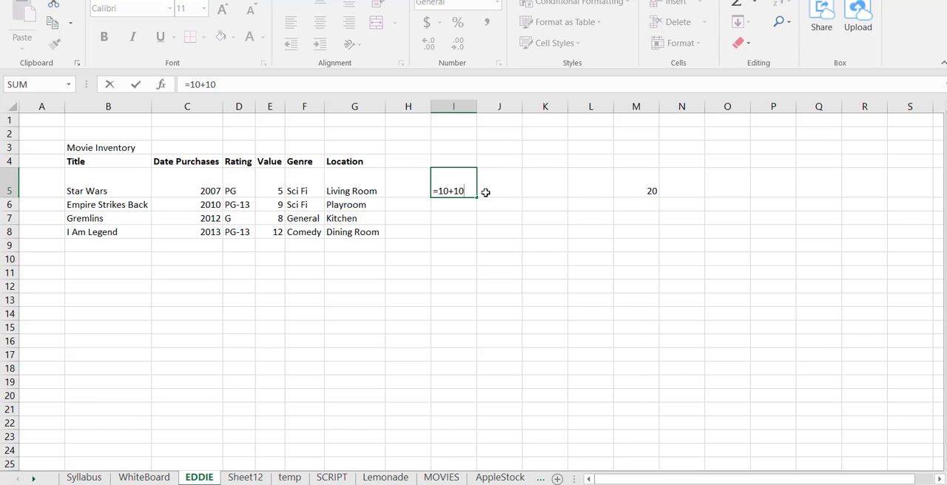
{"action": "type", "text": "+10"}
{"action": "key", "text": "Return"}
{"action": "key", "text": "Up"}
{"action": "left_click", "coordinate": [485, 192]}
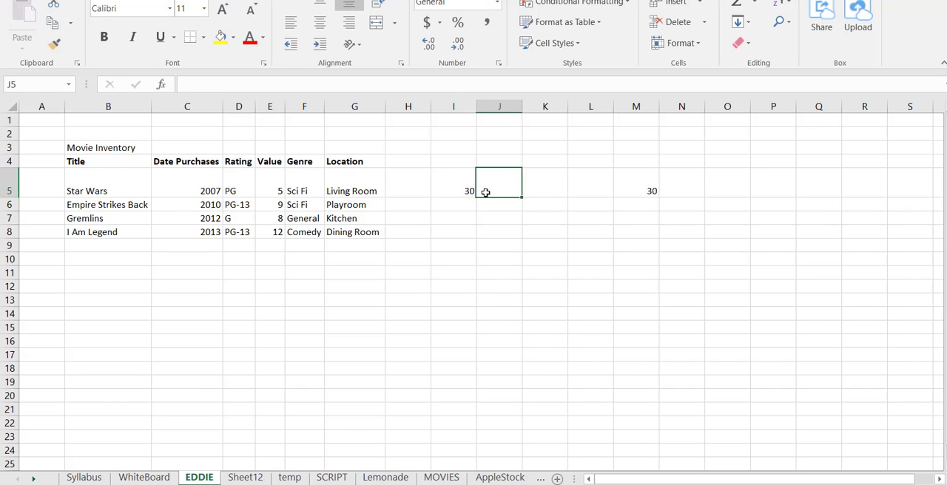
Move back and forth between I5 and M5 to compare their formulas and values
{"action": "key", "text": "Right"}
{"action": "key", "text": "Right"}
{"action": "key", "text": "Right"}
{"action": "key", "text": "Left"}
{"action": "key", "text": "Left"}
{"action": "key", "text": "Left"}
{"action": "key", "text": "Left"}
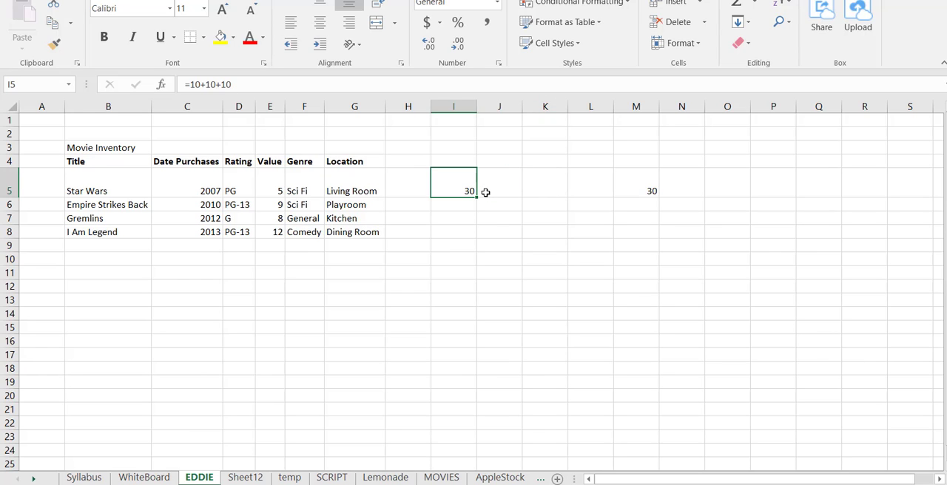
{"action": "key", "text": "Right"}
{"action": "key", "text": "Right"}
{"action": "key", "text": "Right"}
{"action": "key", "text": "Right"}
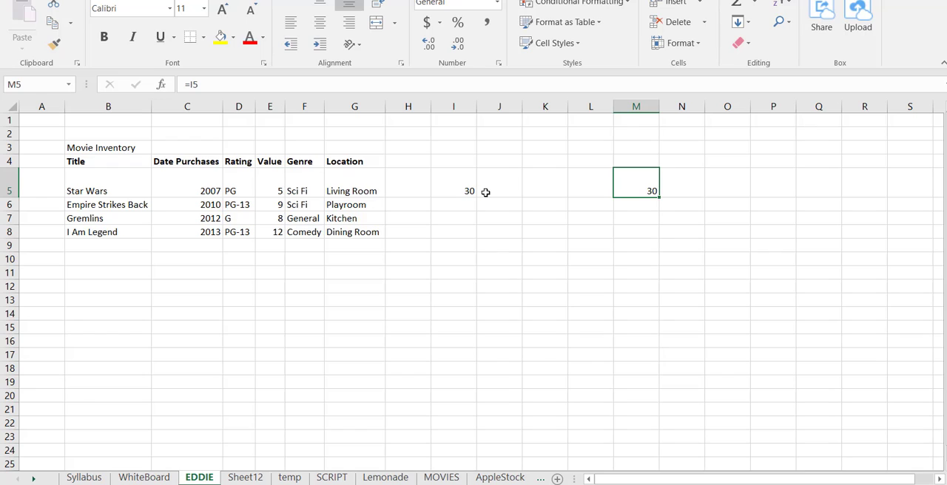
{"action": "key", "text": "Left"}
{"action": "key", "text": "Left"}
{"action": "key", "text": "Left"}
{"action": "key", "text": "Left"}
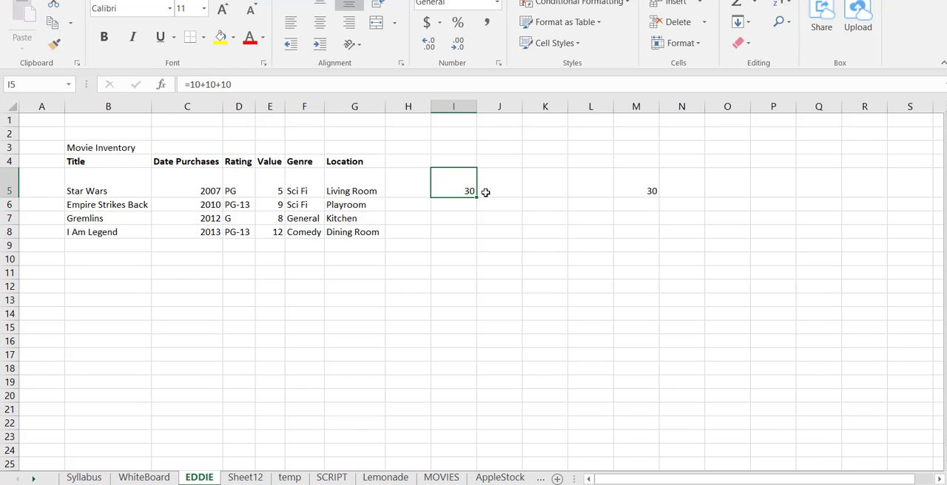
Examine the Movie Inventory table from B4 to G8, its headings, and the empty cell below the Value column
{"action": "left_click", "coordinate": [279, 244]}
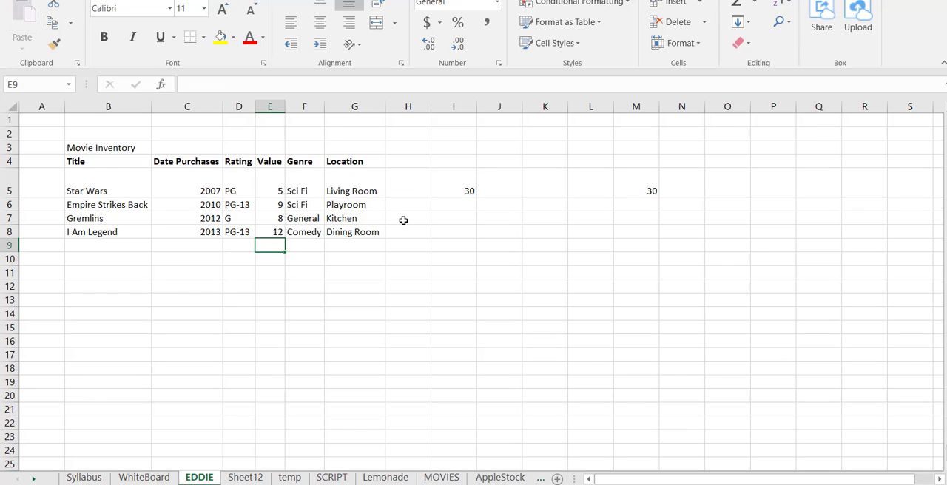
{"action": "left_click_drag", "start_coordinate": [141, 160], "coordinate": [346, 234]}
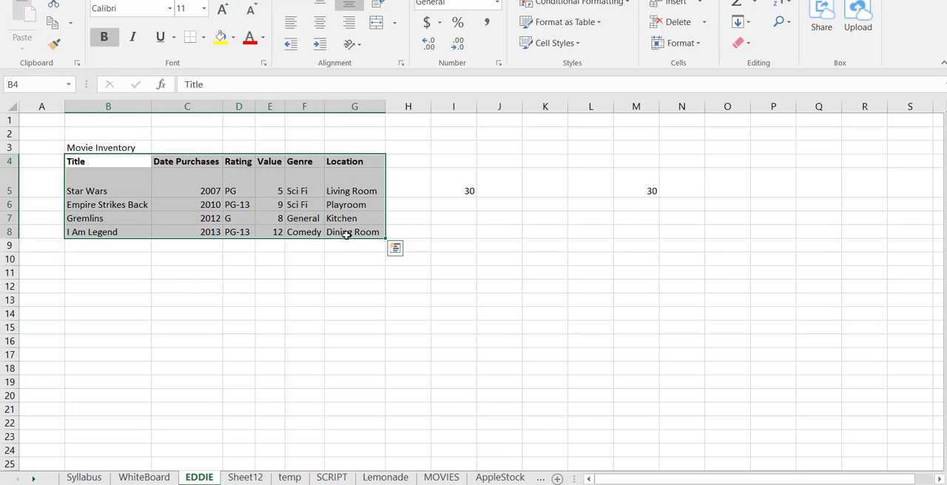
{"action": "left_click", "coordinate": [269, 246]}
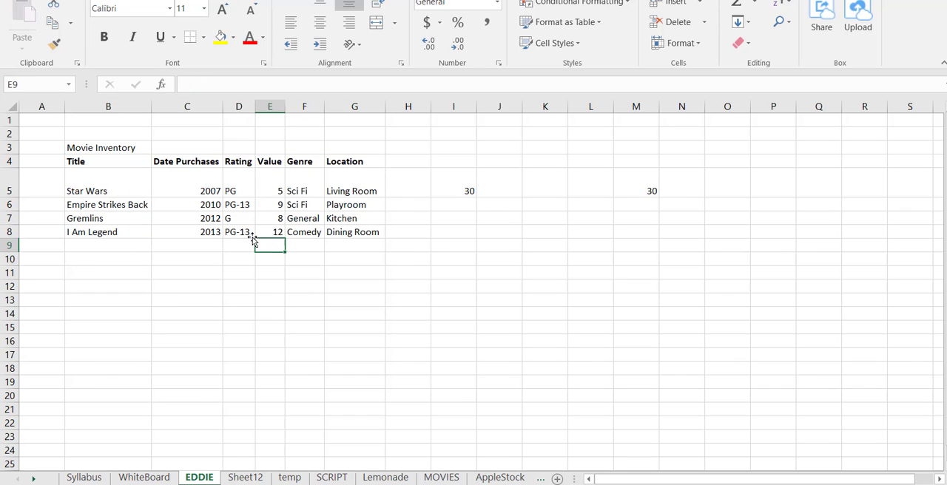
{"action": "left_click", "coordinate": [137, 161]}
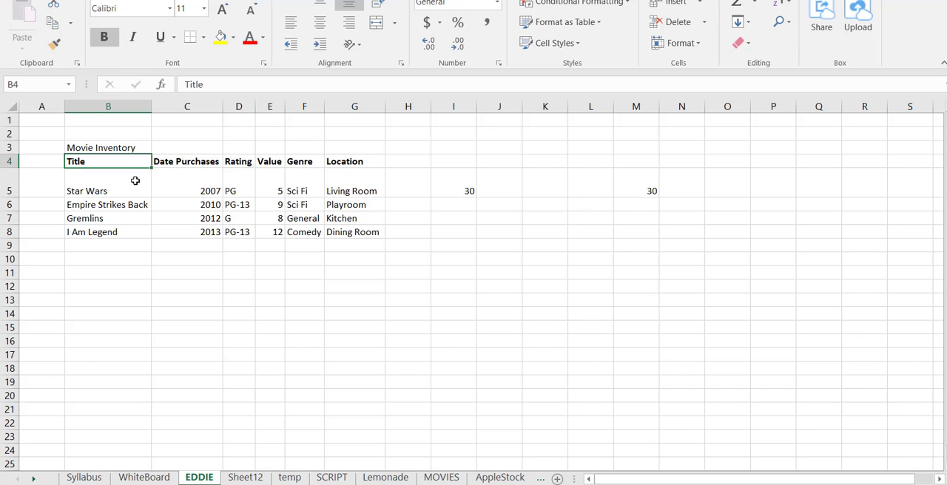
{"action": "left_click", "coordinate": [173, 163]}
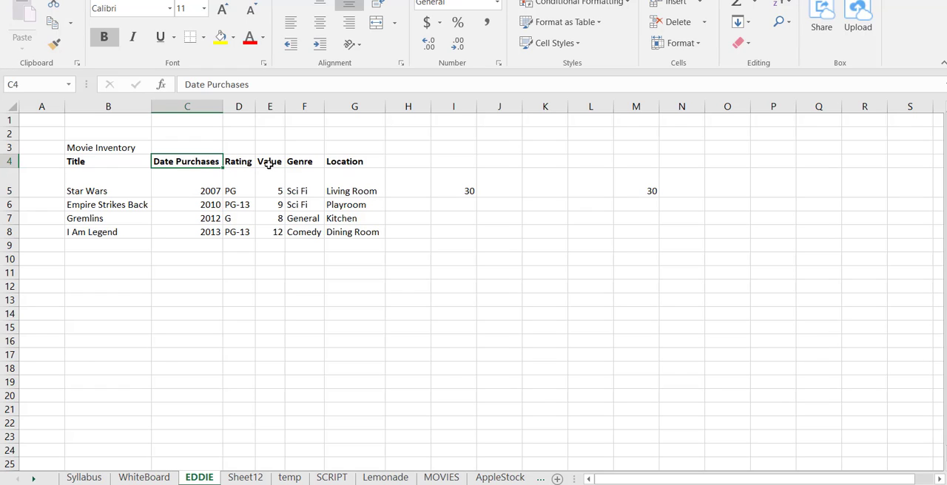
Try to total the movie values in cell E9 with the plain range formula =E5:E8, accepting the suggested formula correction
{"action": "left_click", "coordinate": [273, 244]}
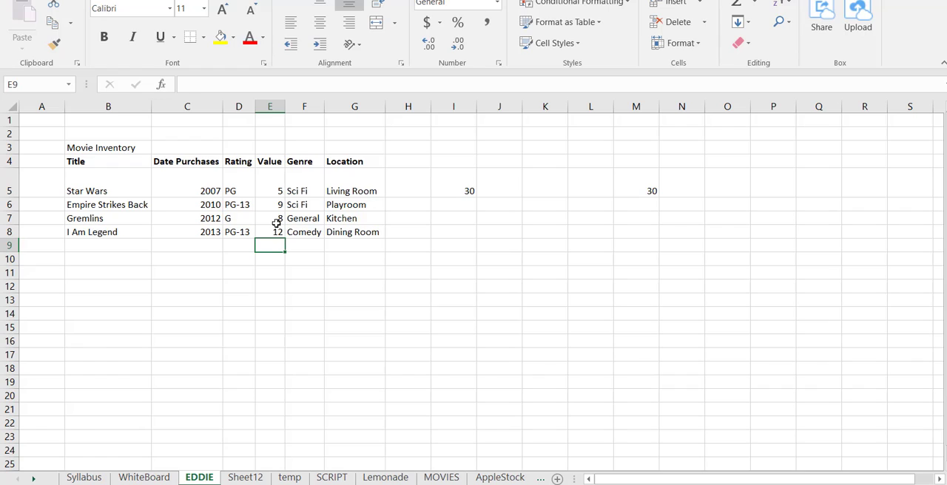
{"action": "type", "text": "="}
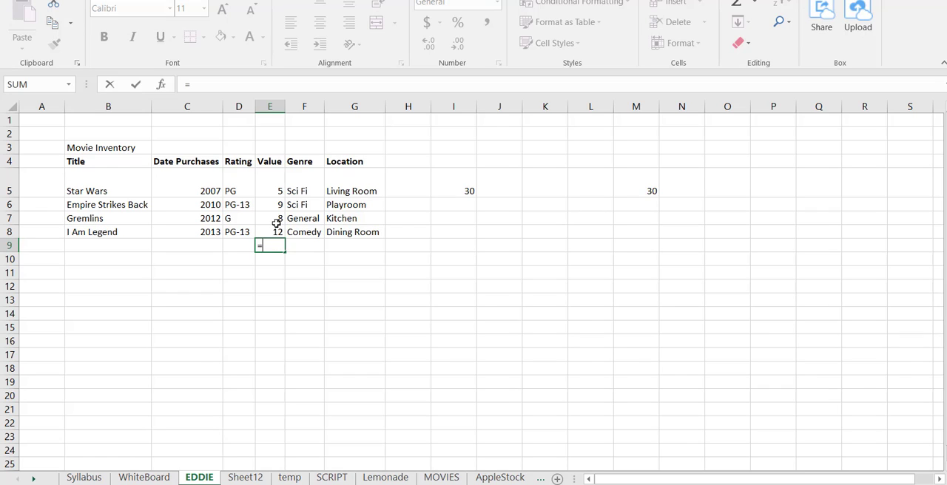
{"action": "key", "text": "Up"}
{"action": "key", "text": "Up"}
{"action": "key", "text": "Up"}
{"action": "key", "text": "Up"}
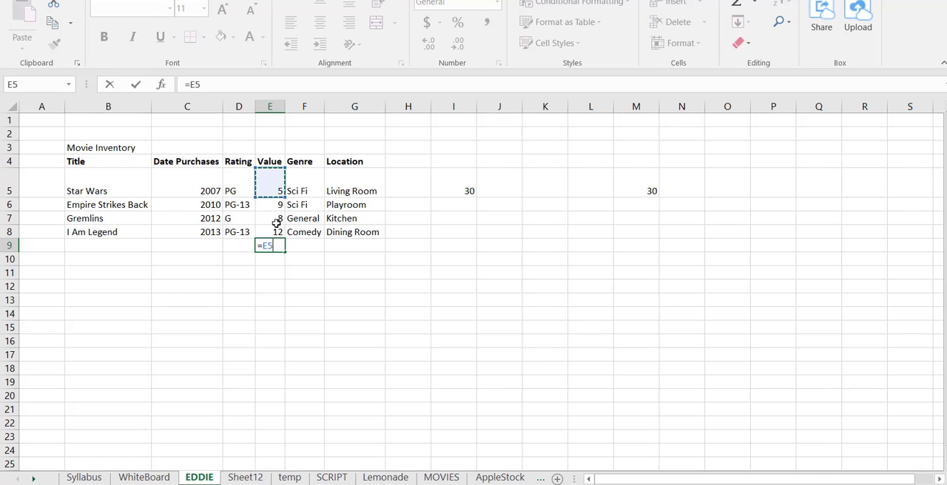
{"action": "type", "text": ":"}
{"action": "key", "text": "Down"}
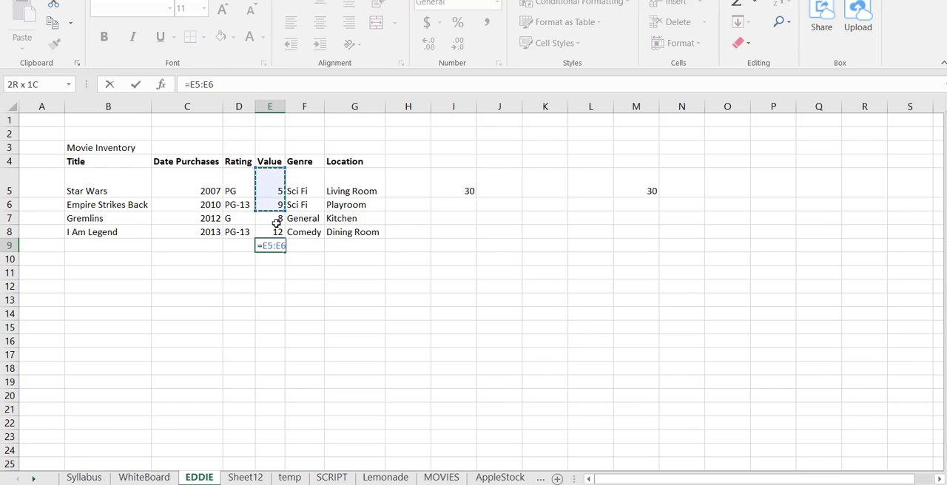
{"action": "key", "text": "shift+Down"}
{"action": "key", "text": "shift+Down"}
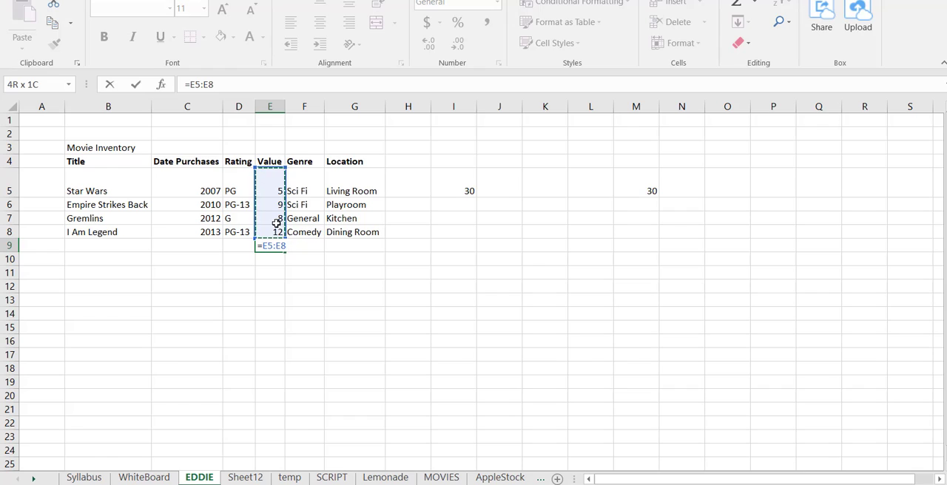
{"action": "type", "text": ")"}
{"action": "key", "text": "Return"}
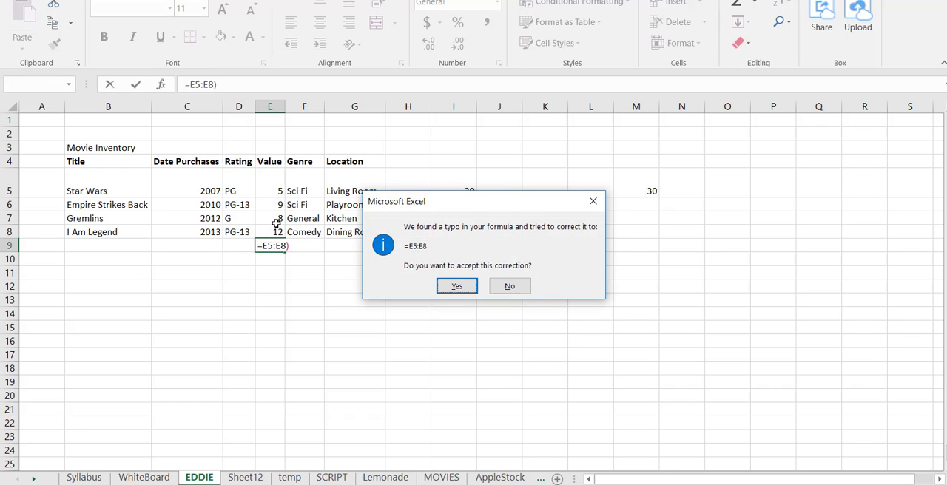
{"action": "key", "text": "Return"}
{"action": "key", "text": "Left"}
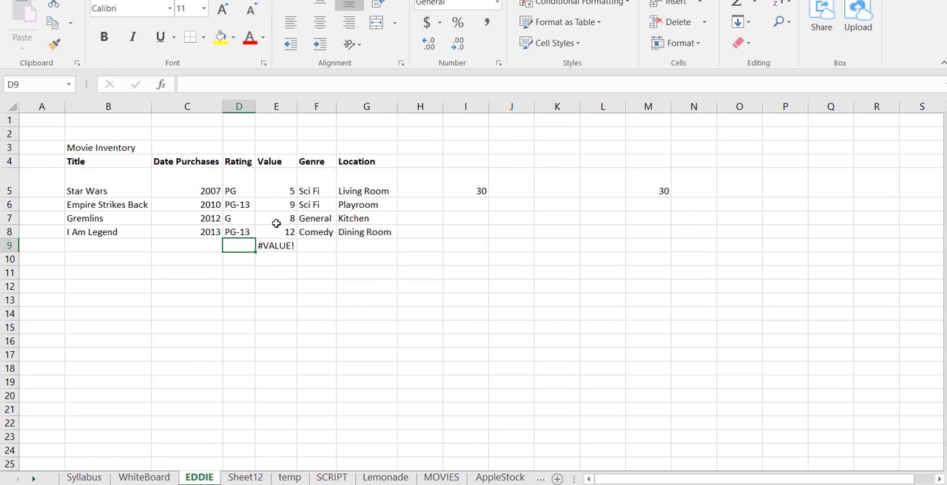
Try to total the movie values in E9 again with the range in parentheses, =(E5:E8)
{"action": "key", "text": "Right"}
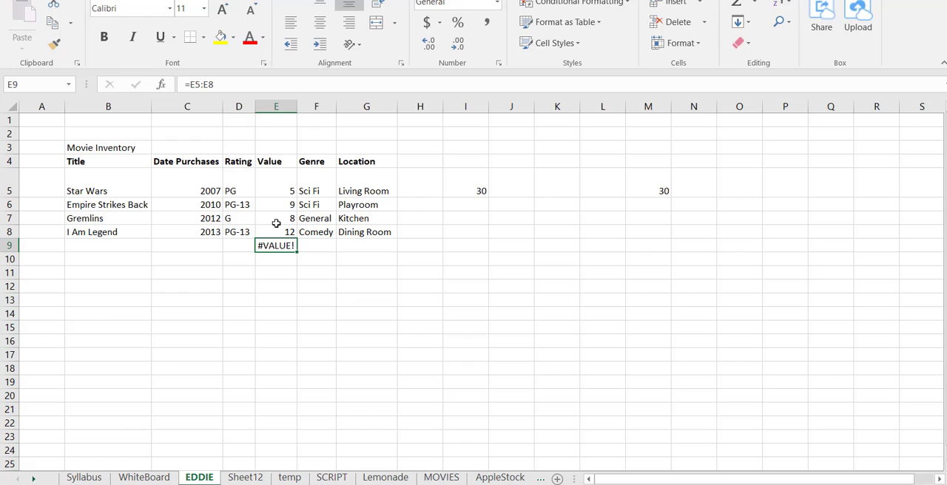
{"action": "type", "text": "="}
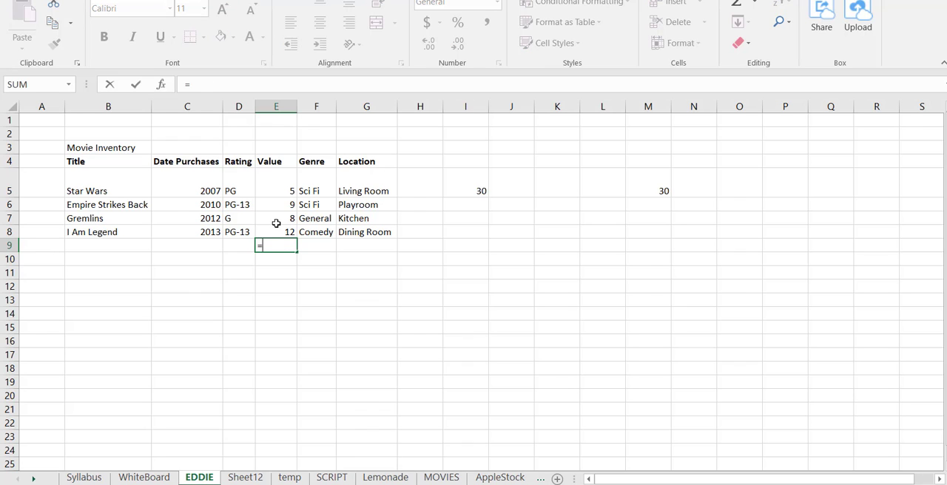
{"action": "key", "text": "Up"}
{"action": "key", "text": "Up"}
{"action": "key", "text": "Up"}
{"action": "key", "text": "Up"}
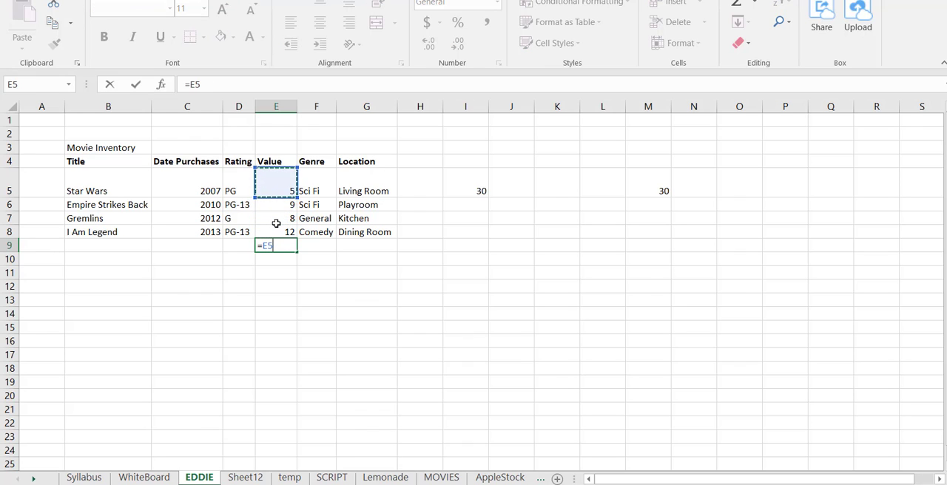
{"action": "key", "text": "BackSpace"}
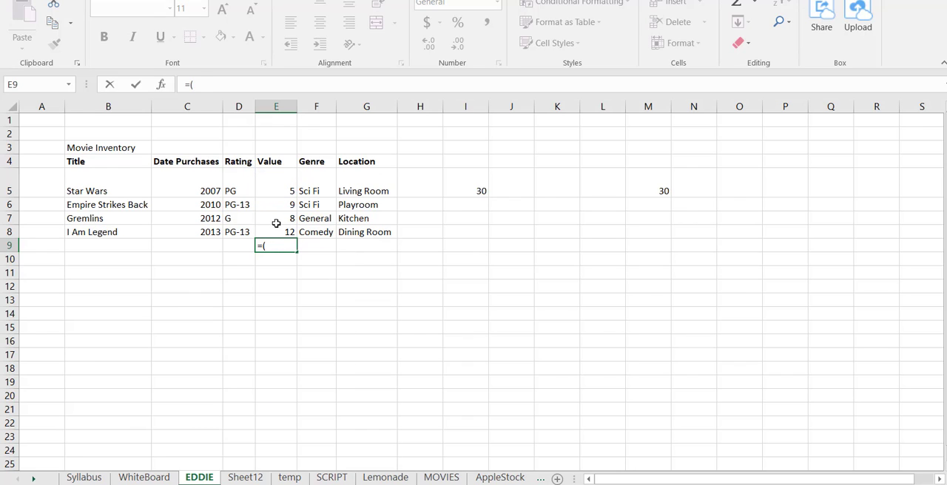
{"action": "type", "text": "("}
{"action": "key", "text": "Up"}
{"action": "key", "text": "Up"}
{"action": "key", "text": "Up"}
{"action": "key", "text": "Up"}
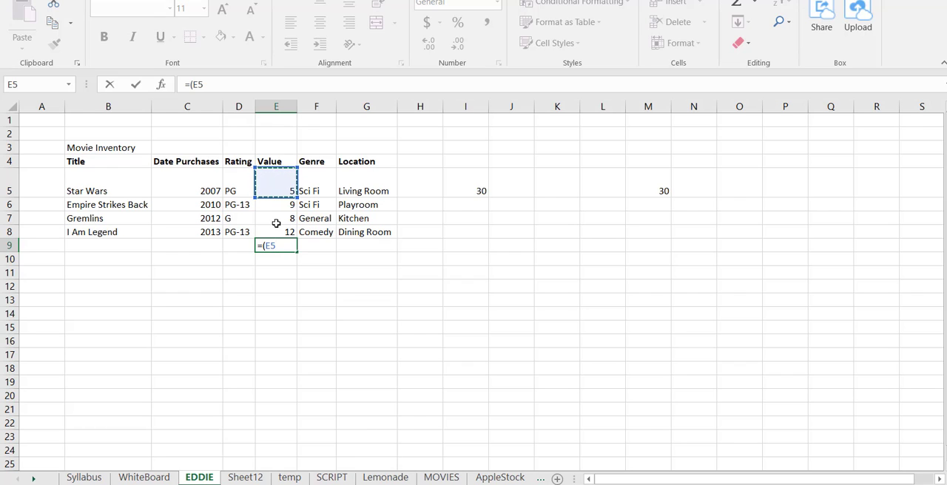
{"action": "key", "text": "shift+Down"}
{"action": "key", "text": "shift+Down"}
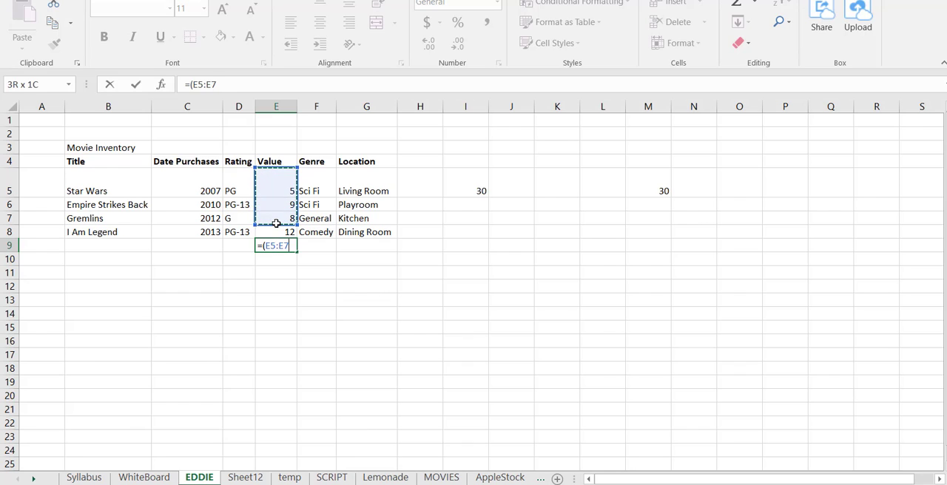
{"action": "key", "text": "shift+Down"}
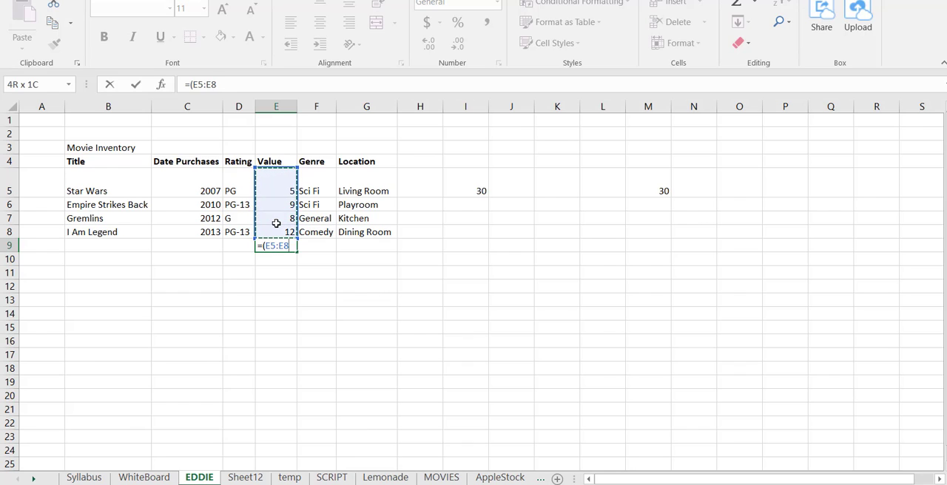
{"action": "type", "text": ")"}
{"action": "key", "text": "Return"}
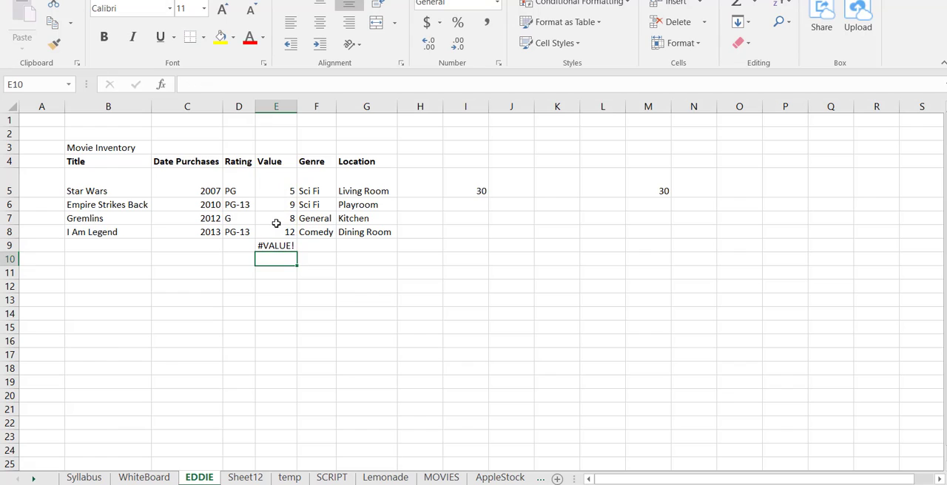
Replace the formula in E9 with =SUM(E5:E8) to total the Value column
{"action": "key", "text": "Up"}
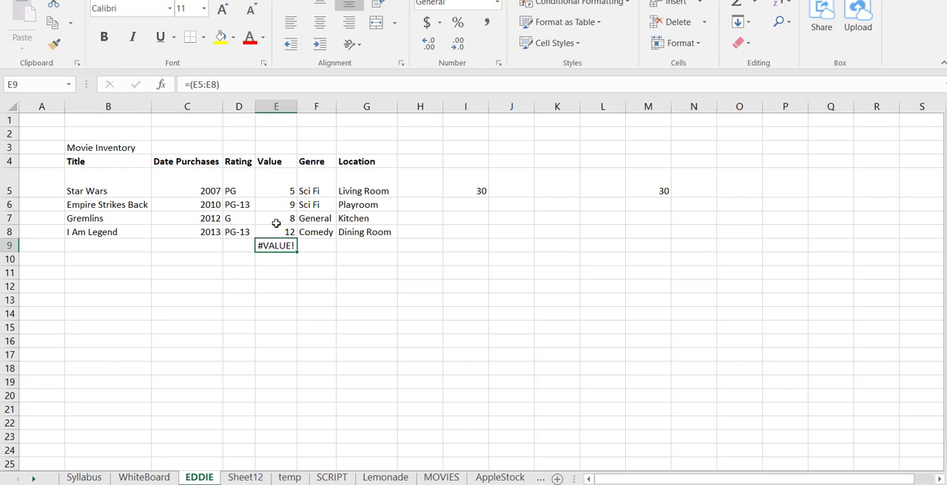
{"action": "type", "text": "="}
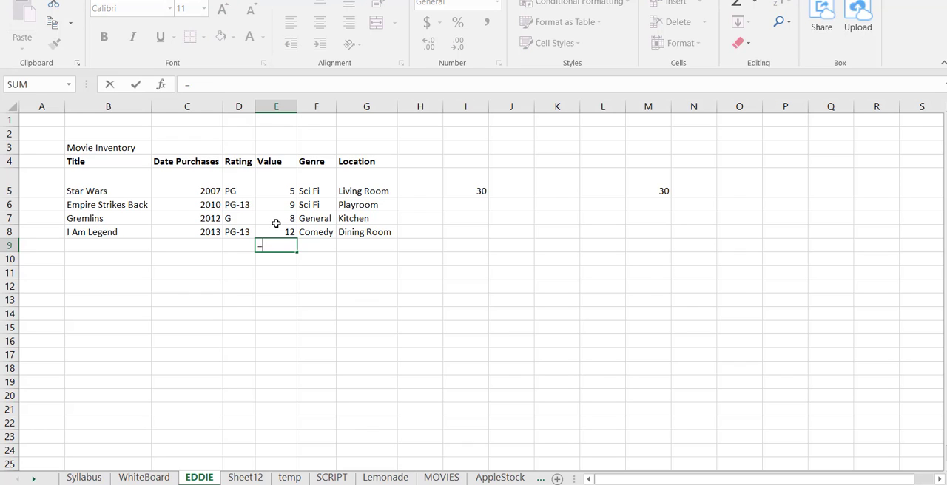
{"action": "type", "text": "sum("}
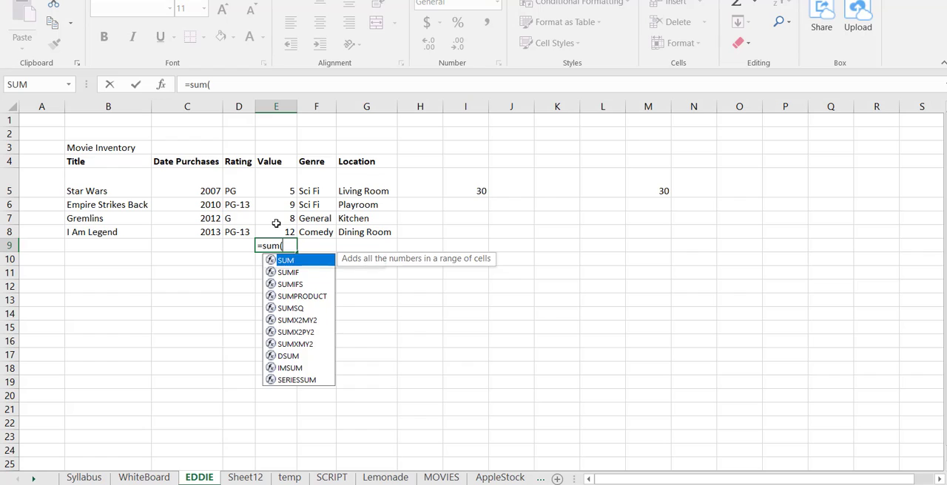
{"action": "key", "text": "Up"}
{"action": "key", "text": "Up"}
{"action": "key", "text": "Up"}
{"action": "key", "text": "Up"}
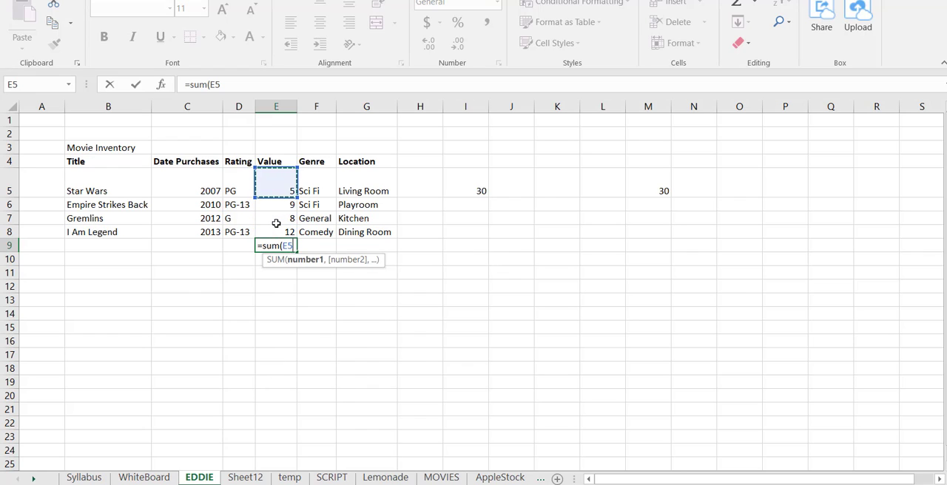
{"action": "type", "text": ":"}
{"action": "key", "text": "Down"}
{"action": "key", "text": "Down"}
{"action": "key", "text": "Down"}
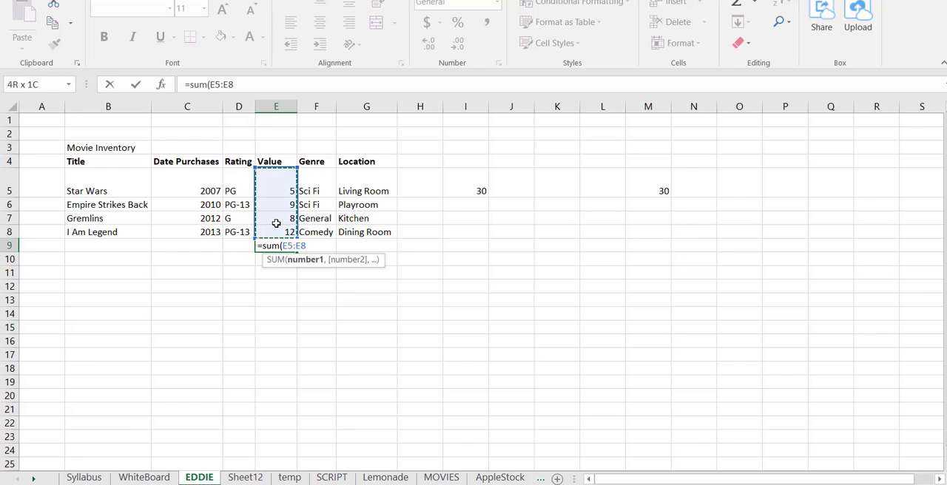
{"action": "type", "text": ")"}
{"action": "key", "text": "Return"}
{"action": "key", "text": "Up"}
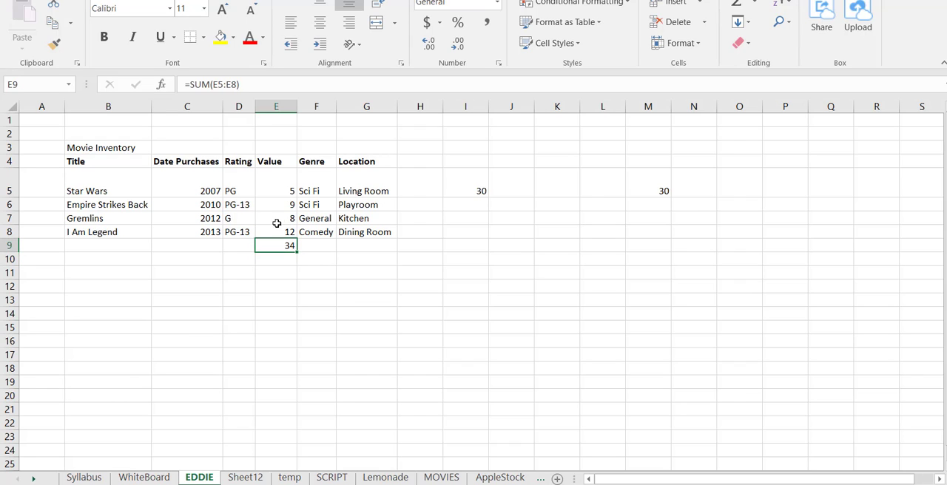
Highlight the whole SUM formula of E9 to examine it and the range it covers, and leave it unedited
{"action": "left_click_drag", "start_coordinate": [248, 84], "coordinate": [181, 86]}
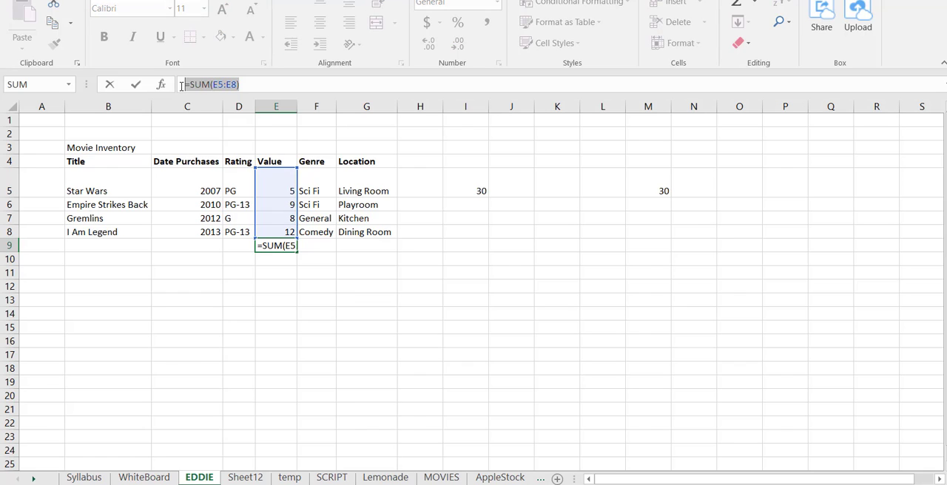
{"action": "left_click", "coordinate": [314, 264]}
{"action": "key", "text": "Escape"}
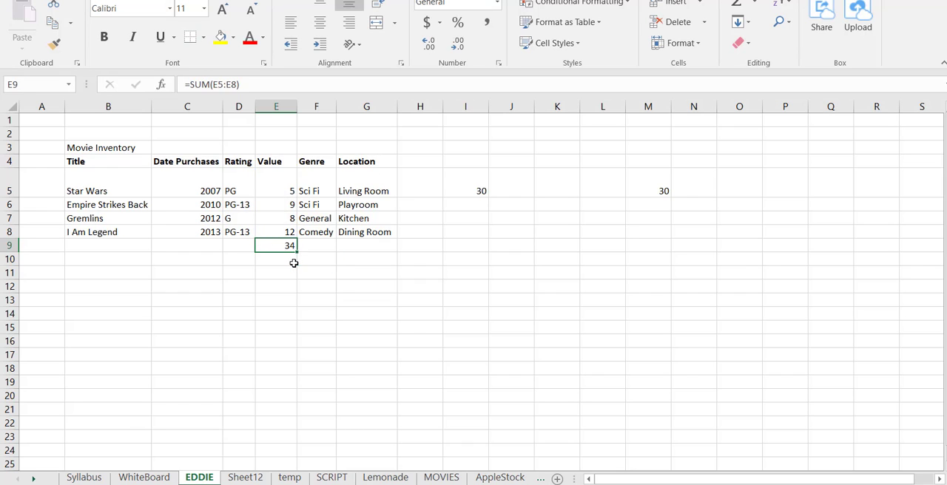
Total the movie values in cell E10 by adding the individual cell references, +E5+E6+E7+E8
{"action": "left_click", "coordinate": [293, 262]}
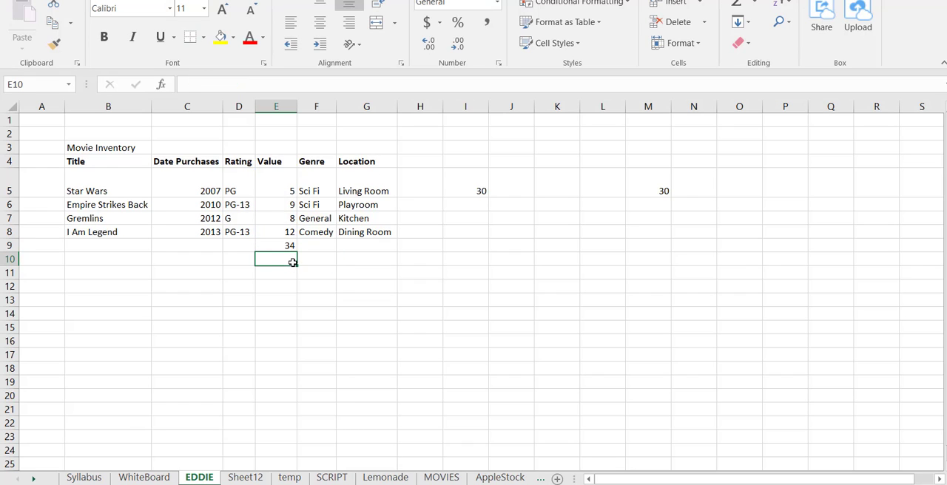
{"action": "type", "text": "+"}
{"action": "key", "text": "Up"}
{"action": "key", "text": "Up"}
{"action": "key", "text": "Up"}
{"action": "key", "text": "Up"}
{"action": "key", "text": "Up"}
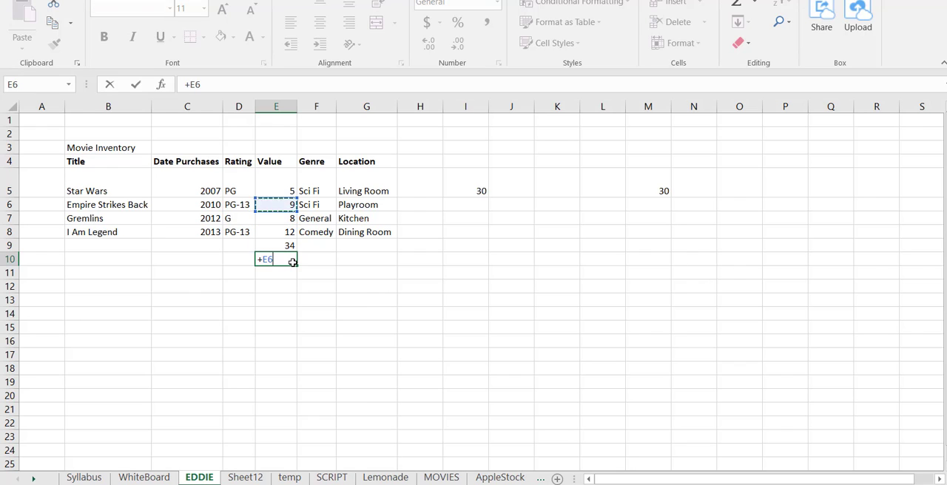
{"action": "type", "text": "+"}
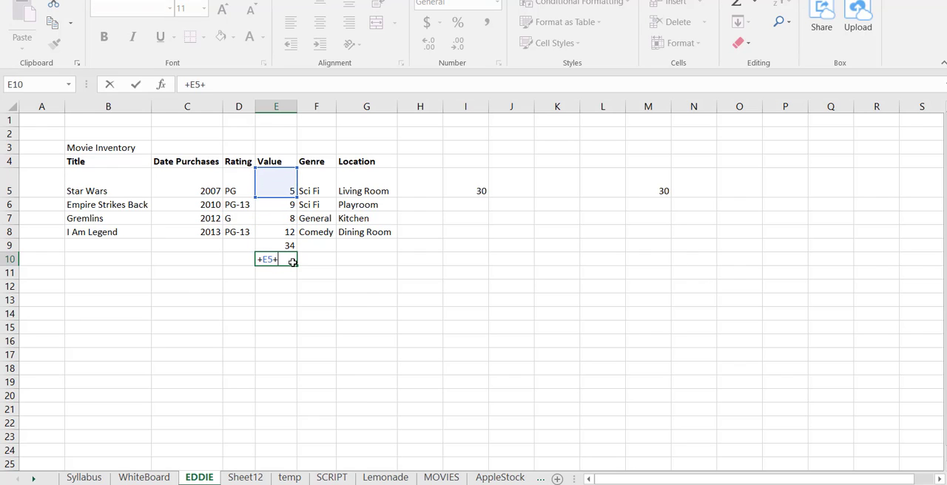
{"action": "key", "text": "Down"}
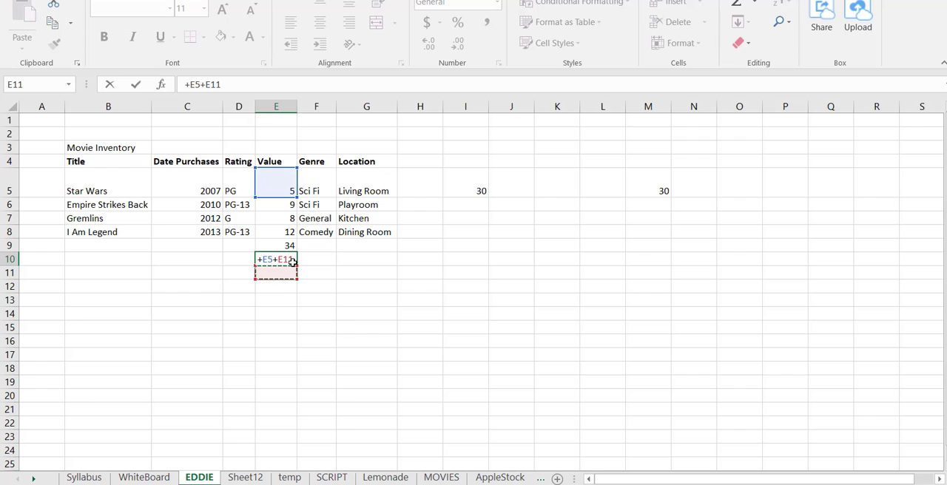
{"action": "key", "text": "Up"}
{"action": "key", "text": "Up"}
{"action": "key", "text": "Up"}
{"action": "key", "text": "Up"}
{"action": "key", "text": "Up"}
{"action": "key", "text": "Up"}
{"action": "key", "text": "Up"}
{"action": "key", "text": "Up"}
{"action": "key", "text": "Up"}
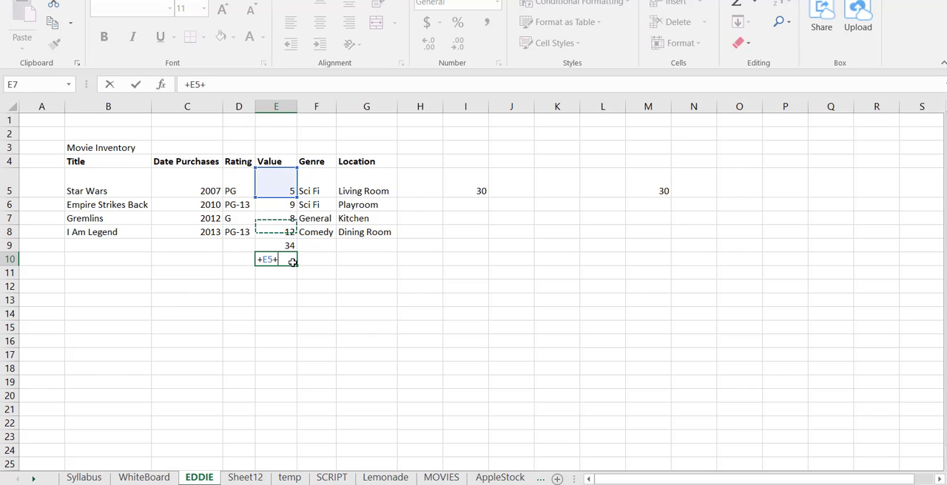
{"action": "key", "text": "Down"}
{"action": "key", "text": "Down"}
{"action": "key", "text": "Down"}
{"action": "key", "text": "Down"}
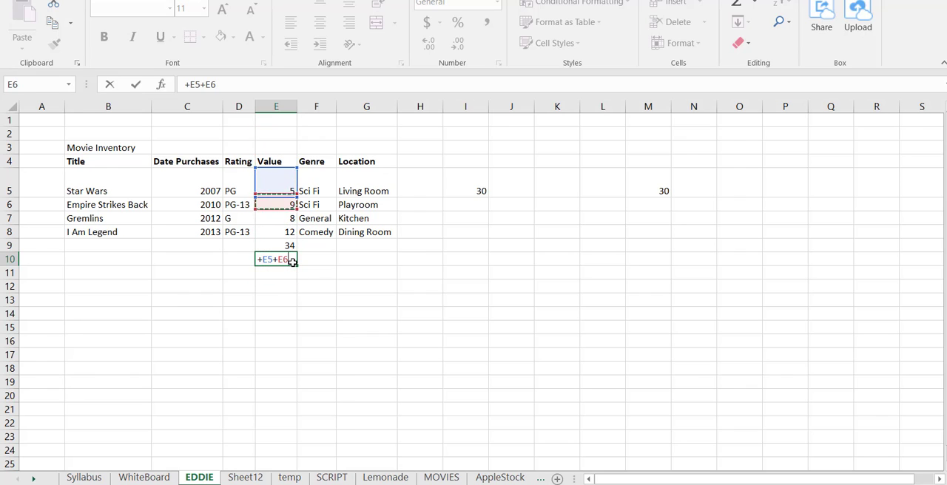
{"action": "type", "text": "+"}
{"action": "key", "text": "Up"}
{"action": "key", "text": "Up"}
{"action": "key", "text": "Up"}
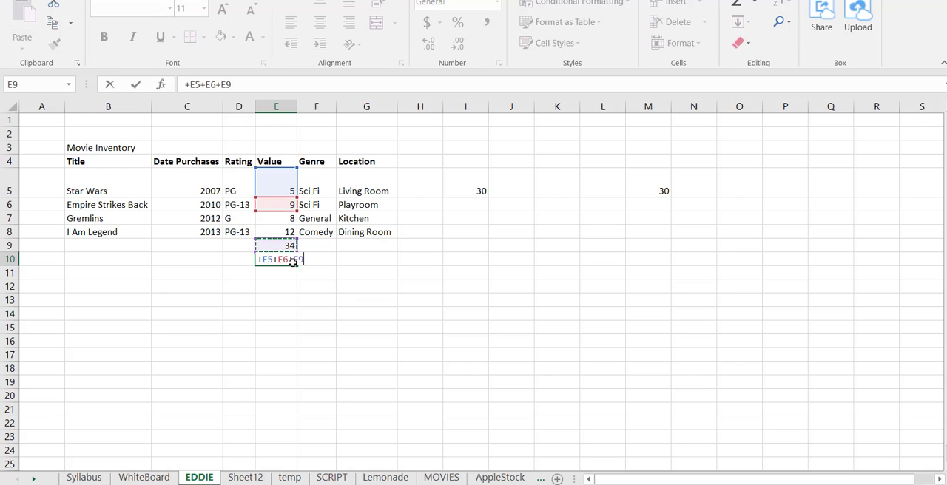
{"action": "type", "text": "+"}
{"action": "key", "text": "Up"}
{"action": "key", "text": "Up"}
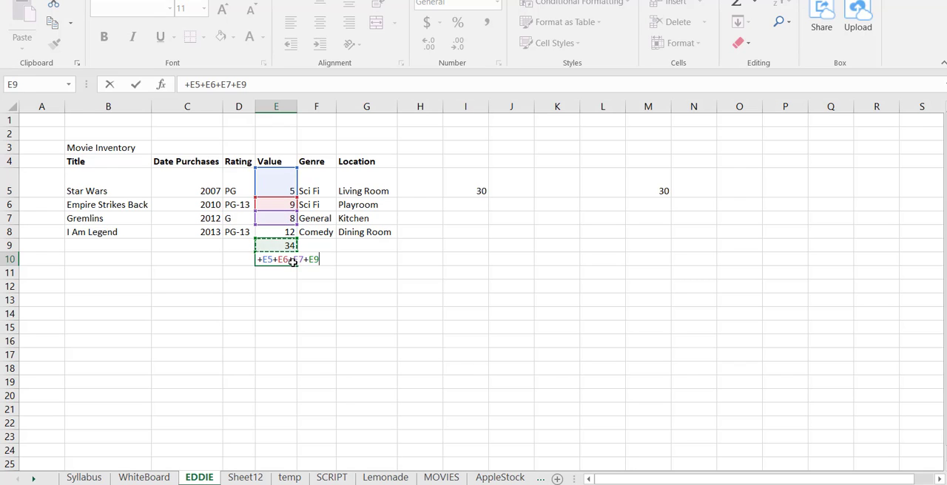
{"action": "key", "text": "Return"}
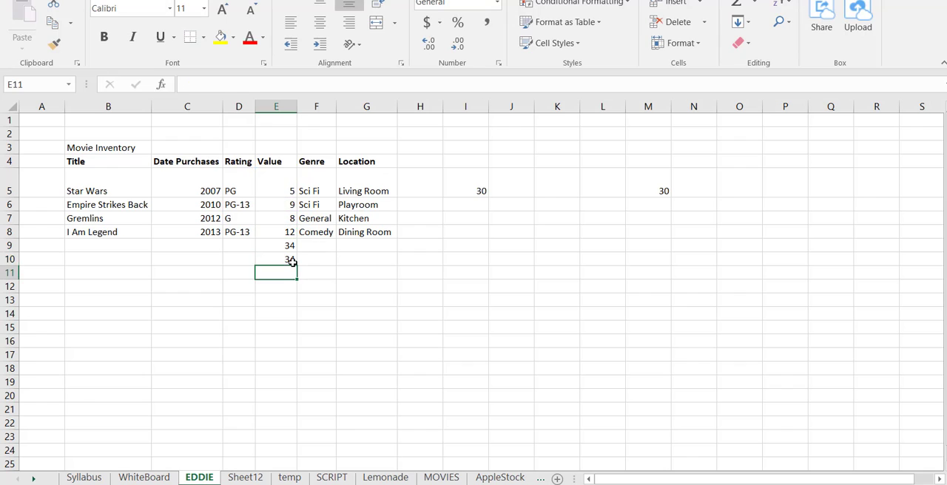
Clear the two total formulas below the Value column from cells E9 and E10
{"action": "left_click", "coordinate": [292, 261]}
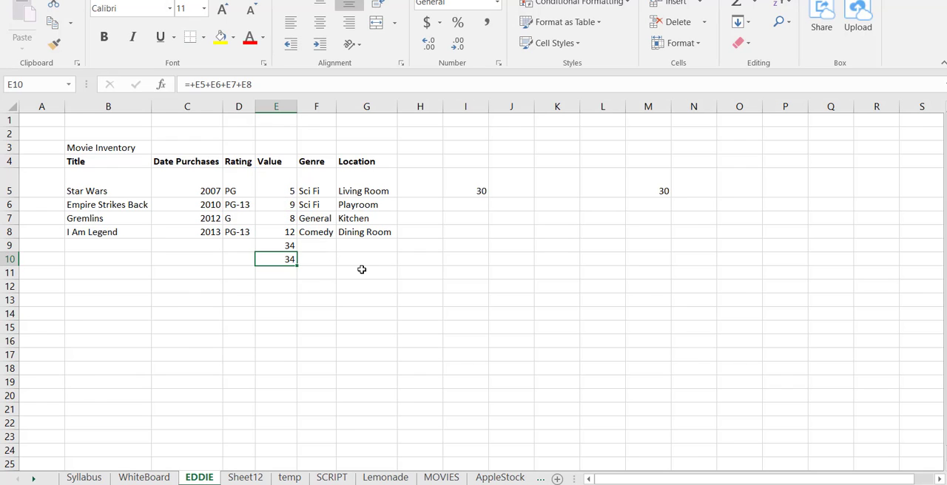
{"action": "key", "text": "Up"}
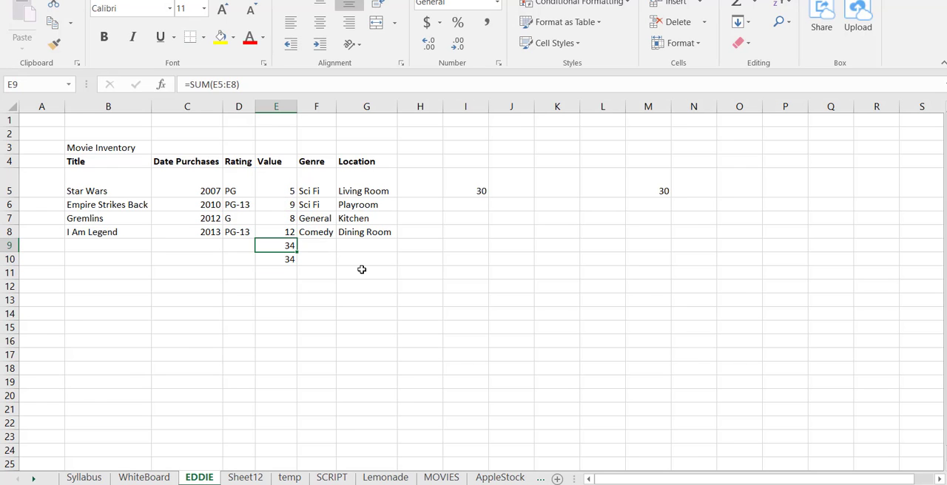
{"action": "key", "text": "Delete"}
{"action": "key", "text": "Down"}
{"action": "key", "text": "Delete"}
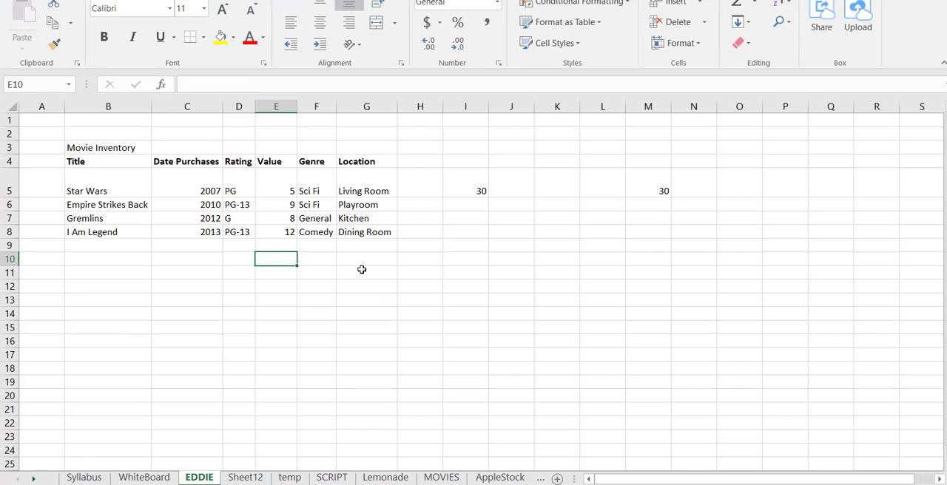
Total the Value column in E9 with AutoSum, accepting the suggested range E5:E8
{"action": "key", "text": "Up"}
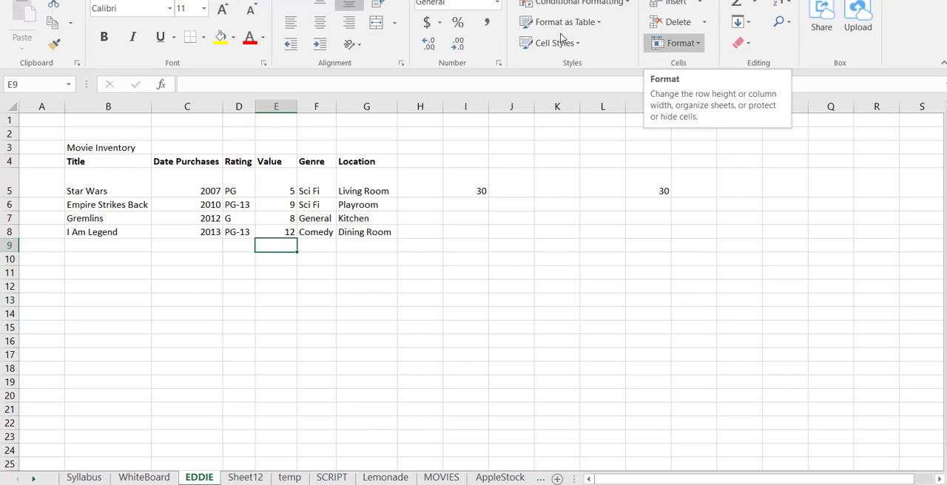
{"action": "left_click", "coordinate": [736, 6]}
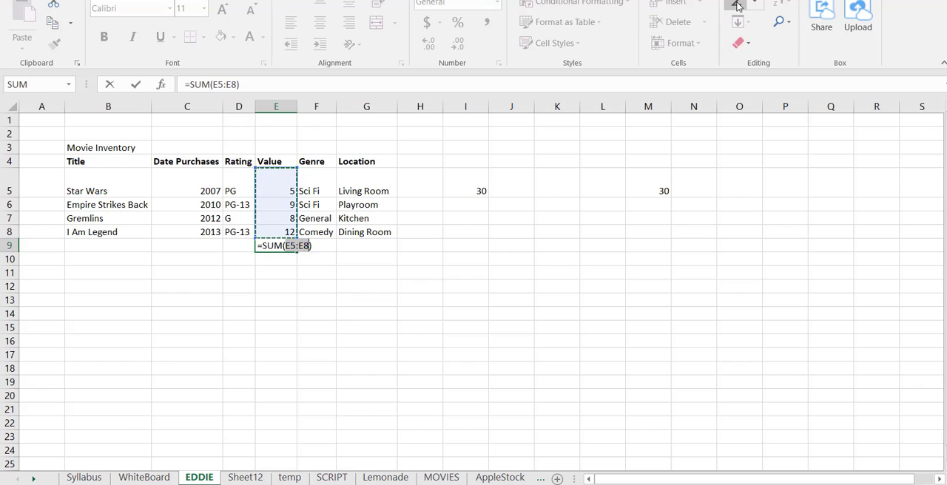
{"action": "key", "text": "Return"}
{"action": "key", "text": "Up"}
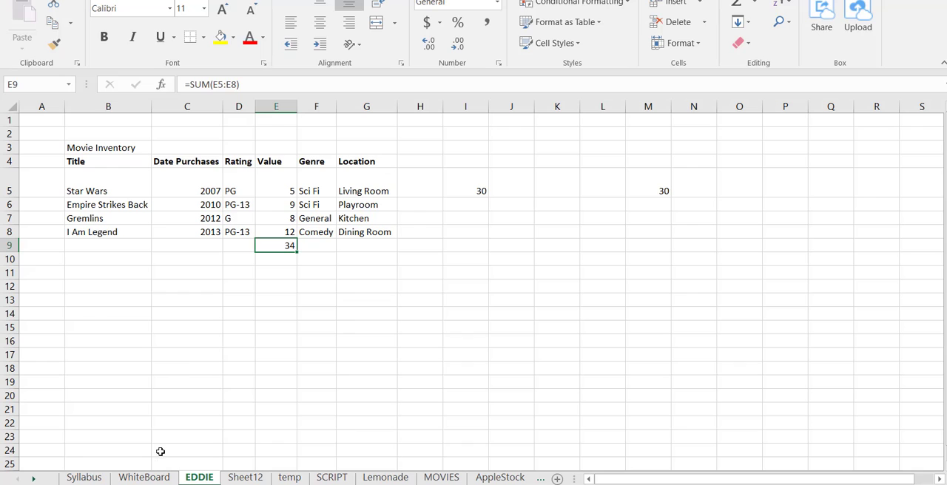
Review the topic list on the Syllabus sheet, look at the WhiteBoard sheet, and return to the EDDIE sheet
{"action": "left_click", "coordinate": [84, 478]}
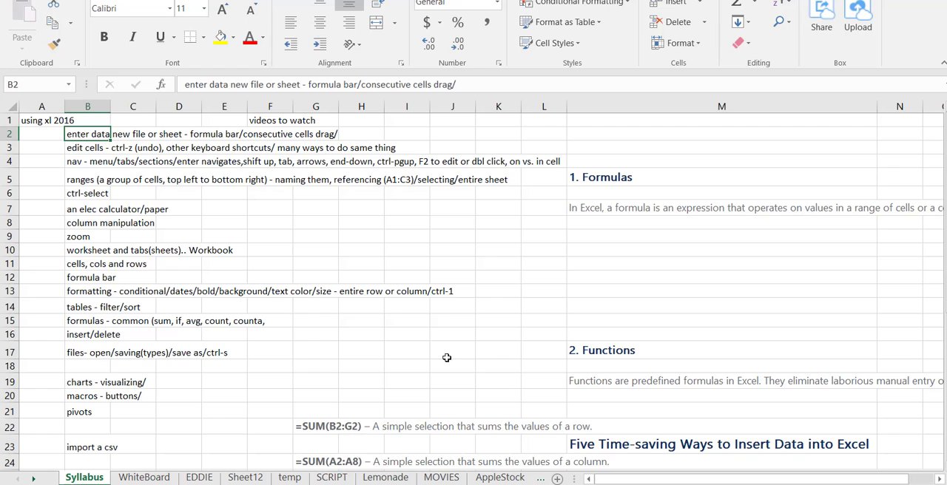
{"action": "left_click", "coordinate": [363, 238]}
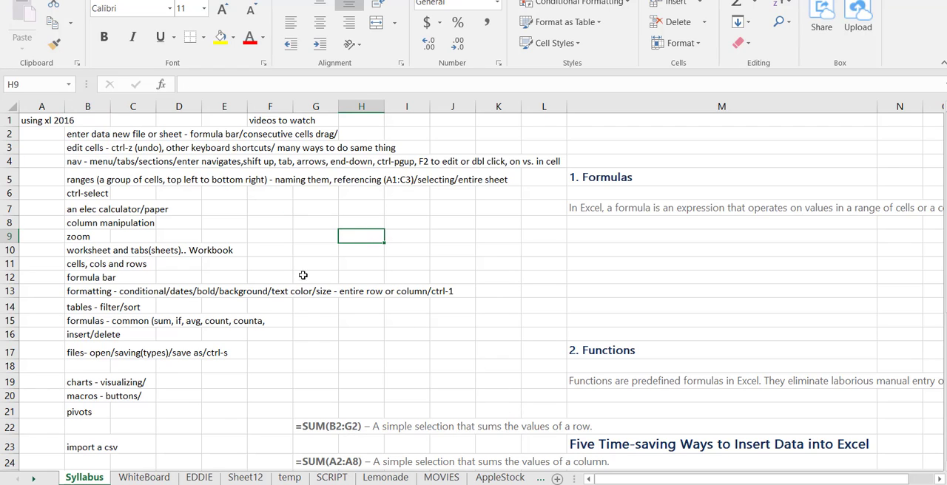
{"action": "left_click", "coordinate": [144, 477]}
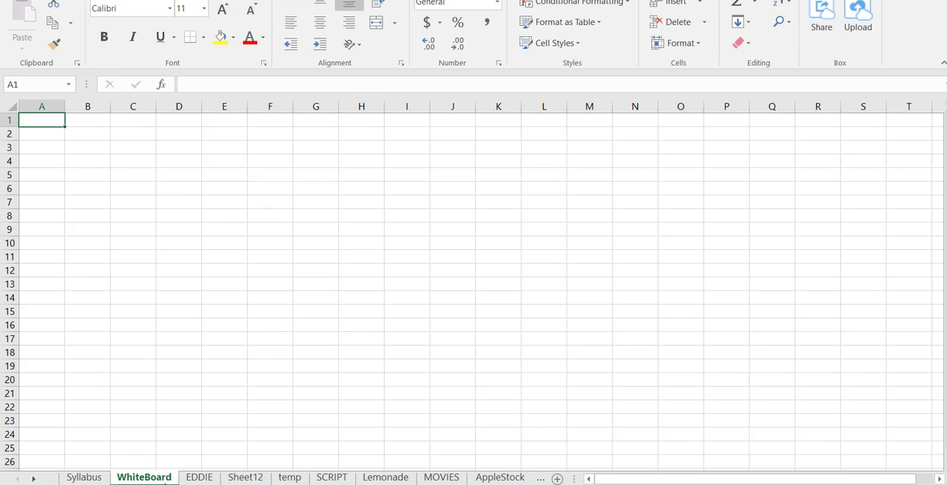
{"action": "left_click", "coordinate": [198, 477]}
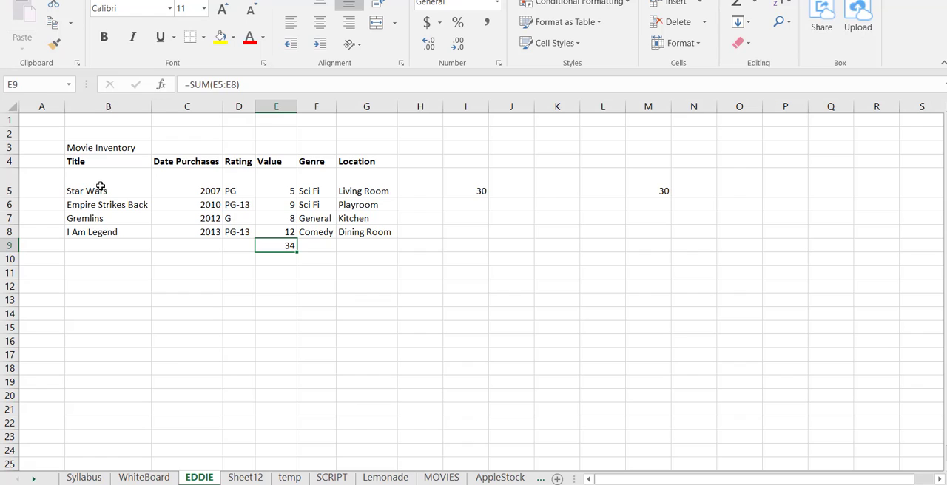
Format the movie titles in B5:B8 with bold, red text
{"action": "left_click_drag", "start_coordinate": [97, 185], "coordinate": [102, 230]}
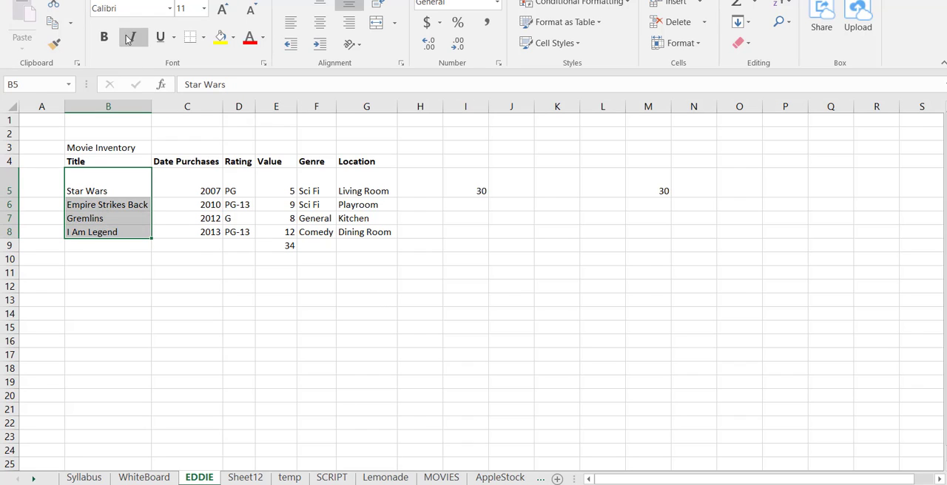
{"action": "left_click", "coordinate": [106, 37]}
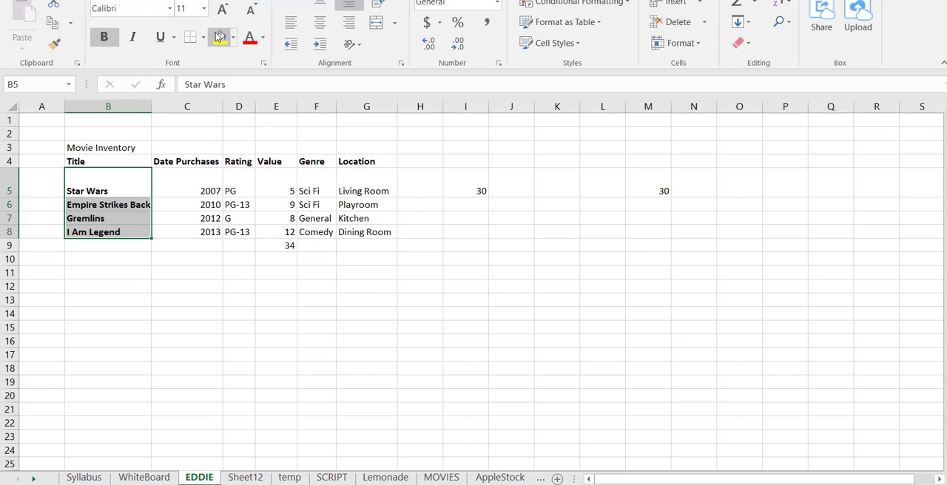
{"action": "left_click", "coordinate": [250, 42]}
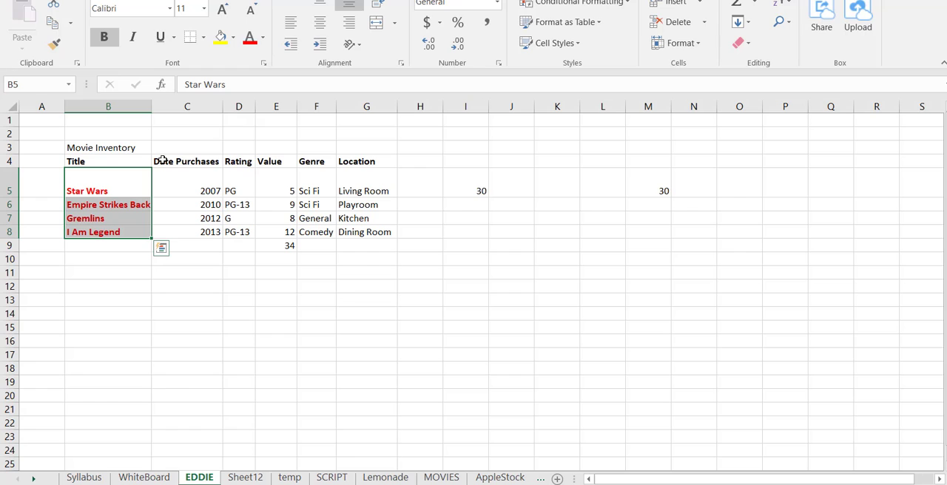
Format the Star Wars purchase date in C5 as a Date of type *3/14/2012
{"action": "left_click", "coordinate": [186, 181]}
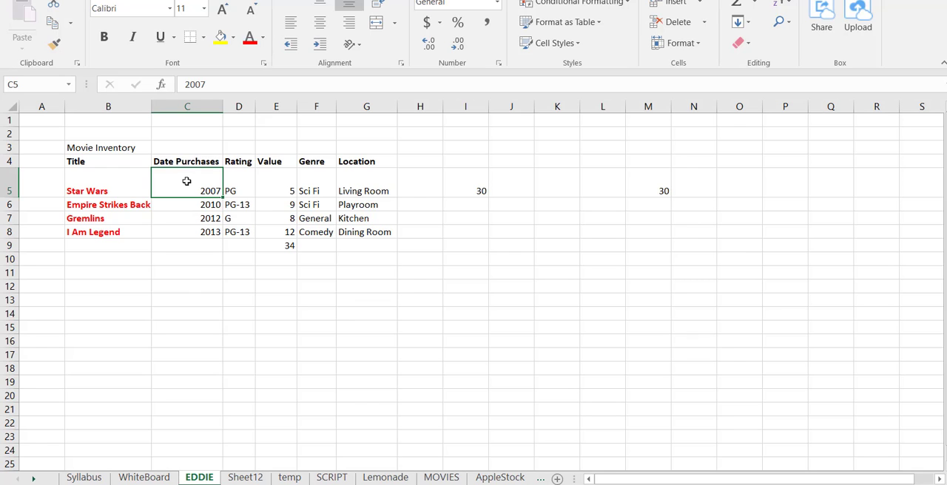
{"action": "key", "text": "ctrl+1"}
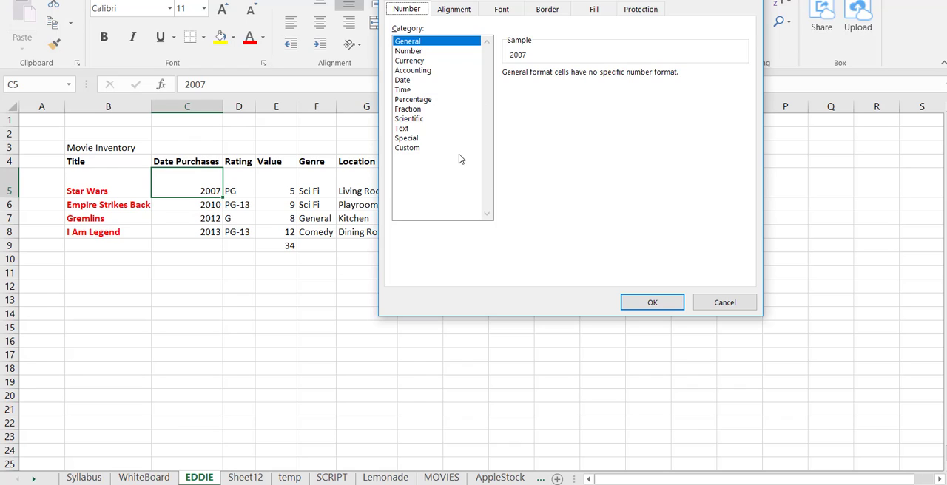
{"action": "left_click", "coordinate": [424, 80]}
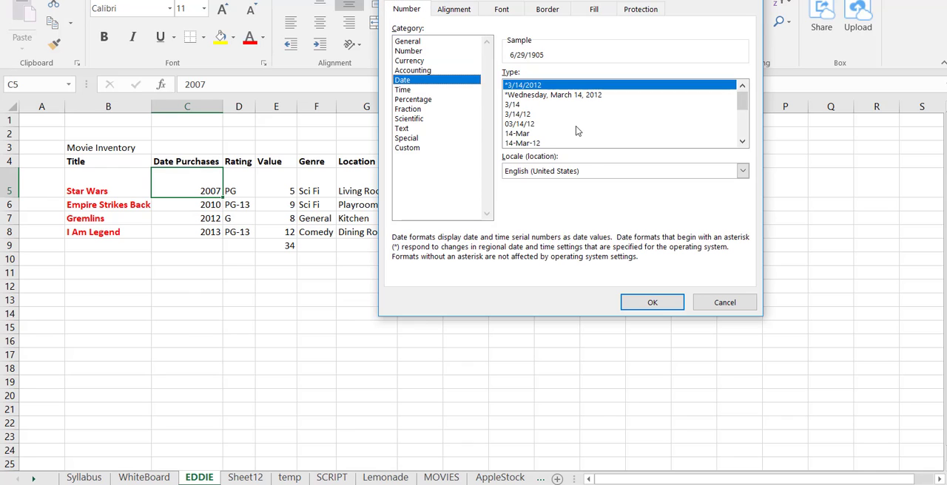
{"action": "left_click", "coordinate": [659, 301]}
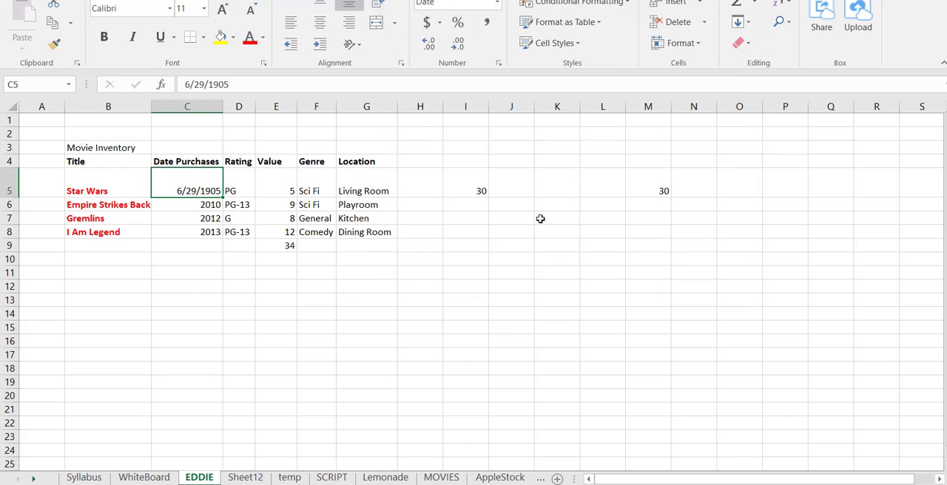
Format the movie values in E5:E8 with the Number category and 2 decimal places
{"action": "left_click_drag", "start_coordinate": [276, 188], "coordinate": [274, 225]}
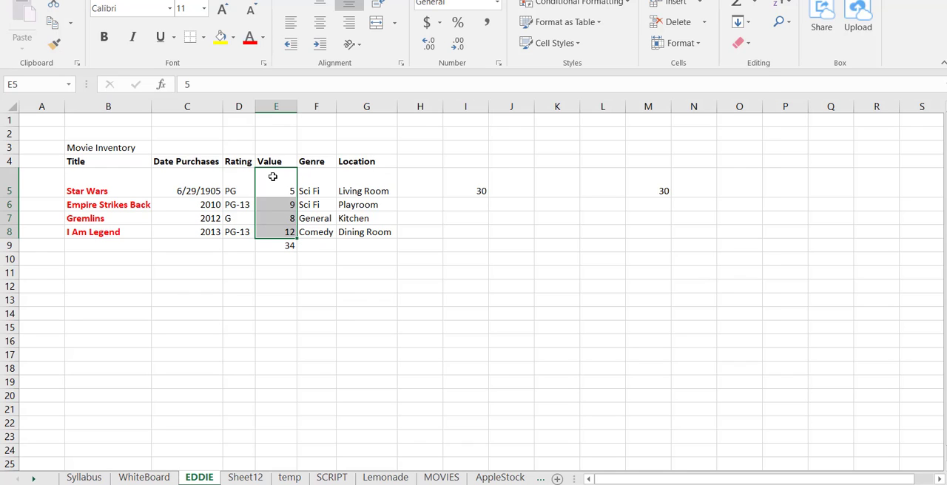
{"action": "key", "text": "ctrl+1"}
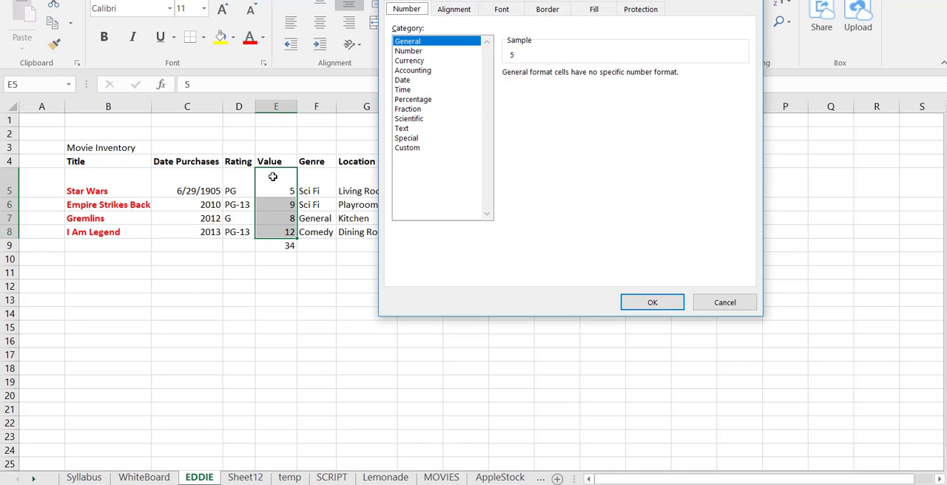
{"action": "left_click", "coordinate": [418, 51]}
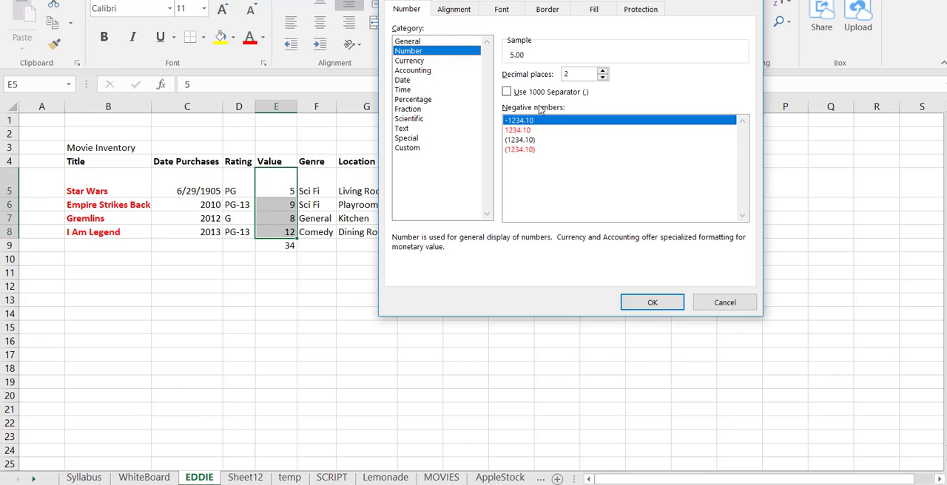
{"action": "left_click", "coordinate": [645, 301]}
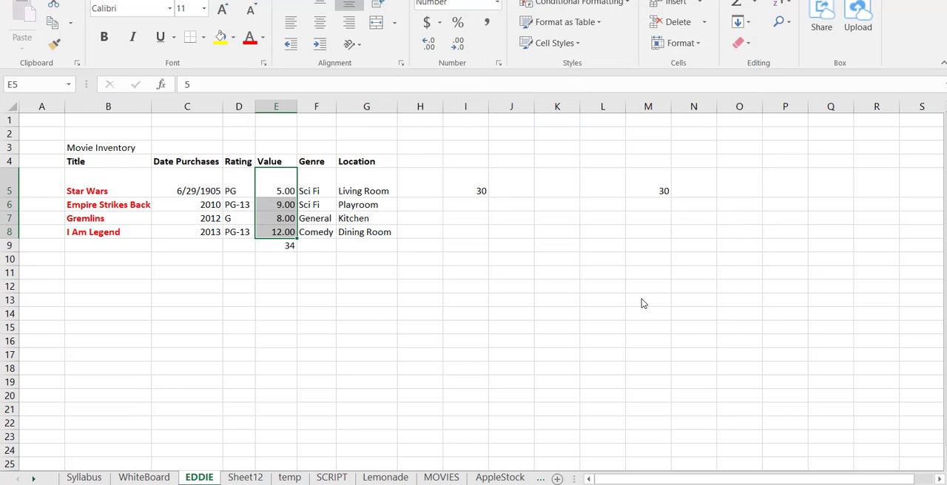
{"action": "left_click", "coordinate": [503, 256]}
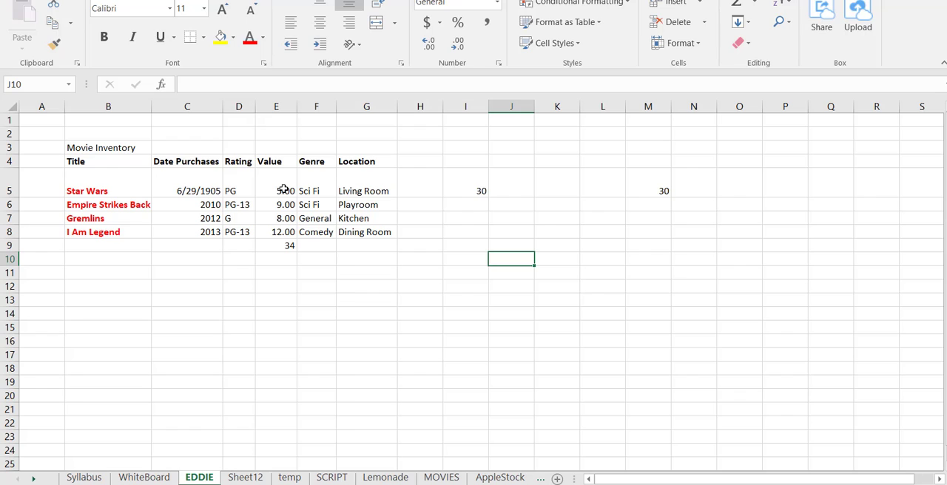
Set up a new conditional formatting rule for E5:E8 that formats only cells with a value greater than 8
{"action": "left_click_drag", "start_coordinate": [283, 190], "coordinate": [278, 234]}
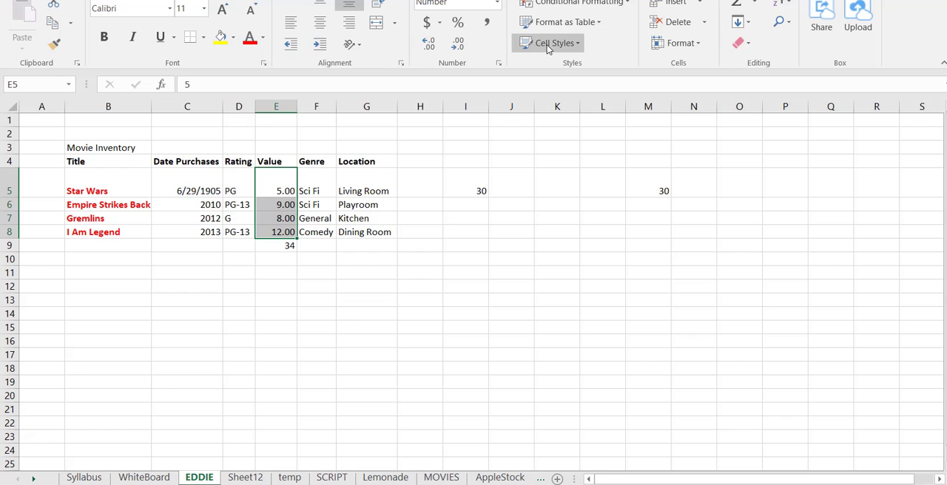
{"action": "left_click", "coordinate": [624, 6]}
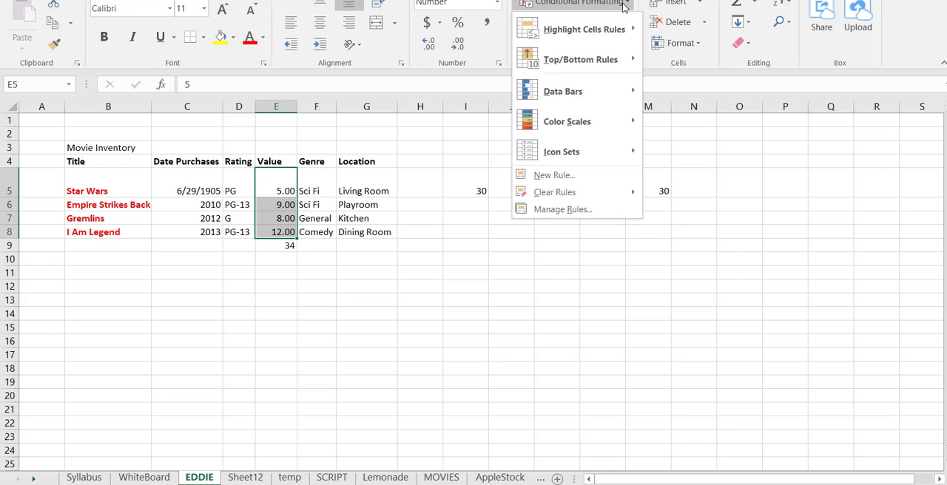
{"action": "left_click", "coordinate": [581, 176]}
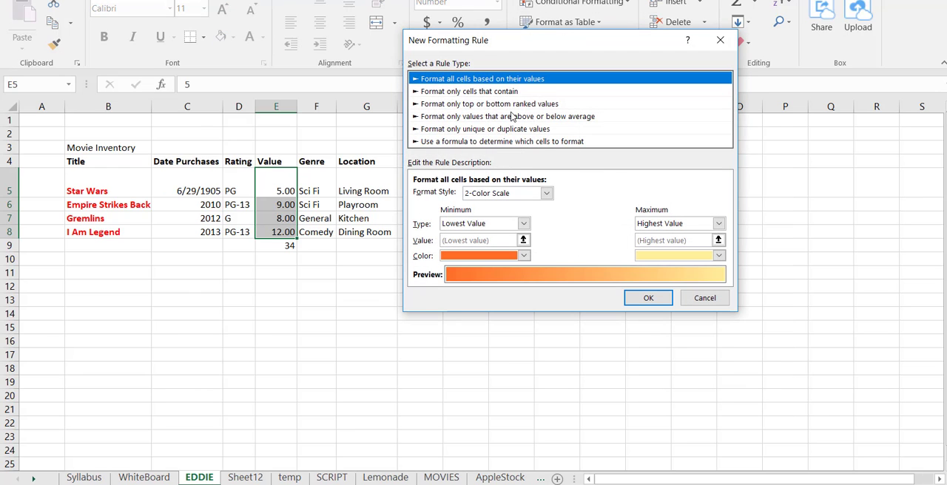
{"action": "left_click", "coordinate": [515, 92]}
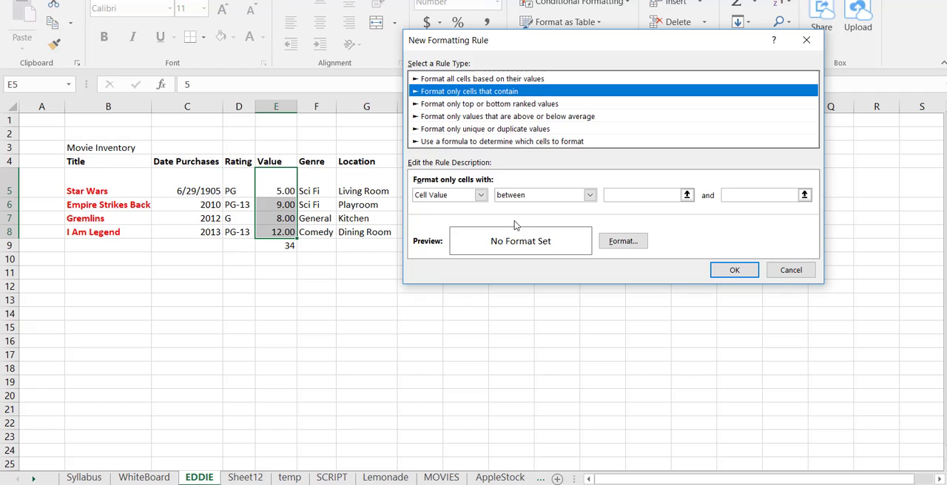
{"action": "left_click", "coordinate": [555, 197]}
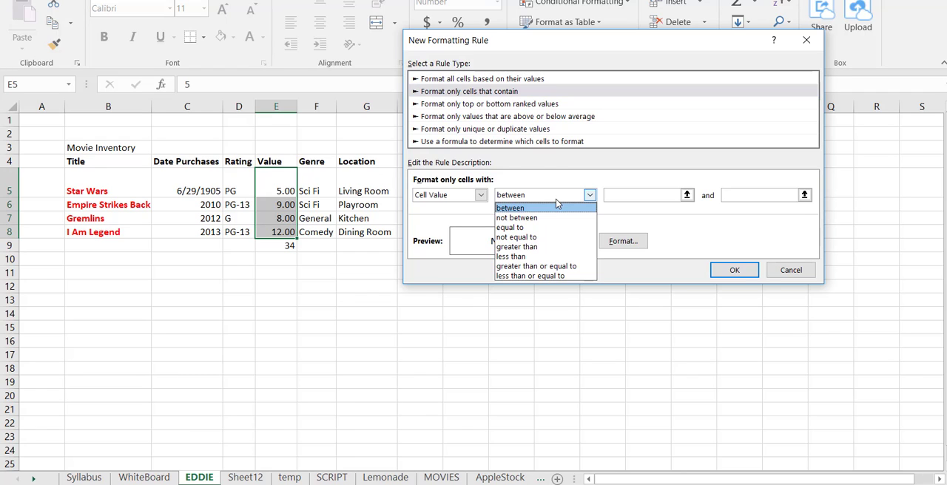
{"action": "left_click", "coordinate": [532, 246]}
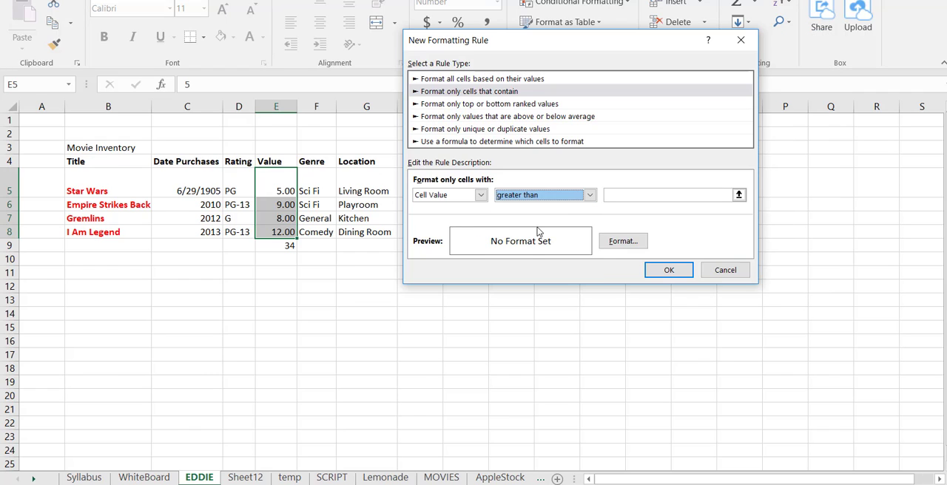
{"action": "left_click", "coordinate": [622, 194]}
{"action": "type", "text": "8"}
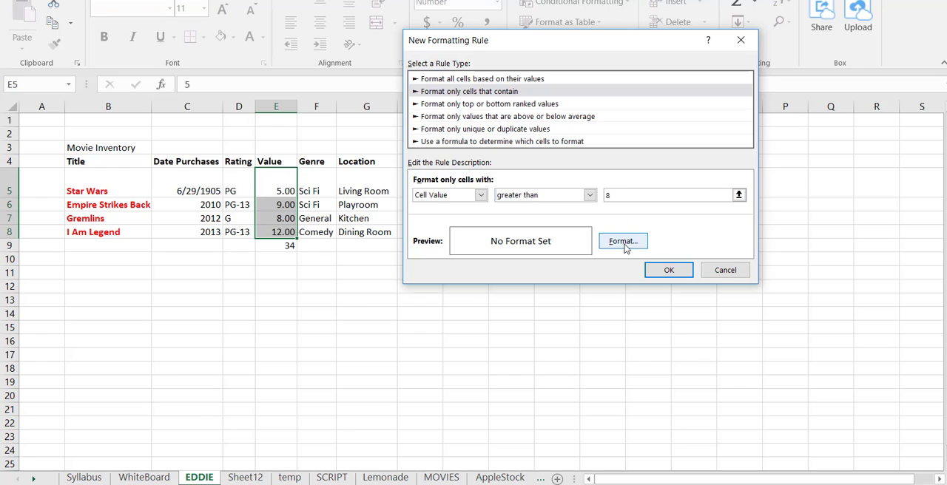
Give the conditional formatting rule a green dashed outline border and apply it to the movie values
{"action": "left_click", "coordinate": [622, 242]}
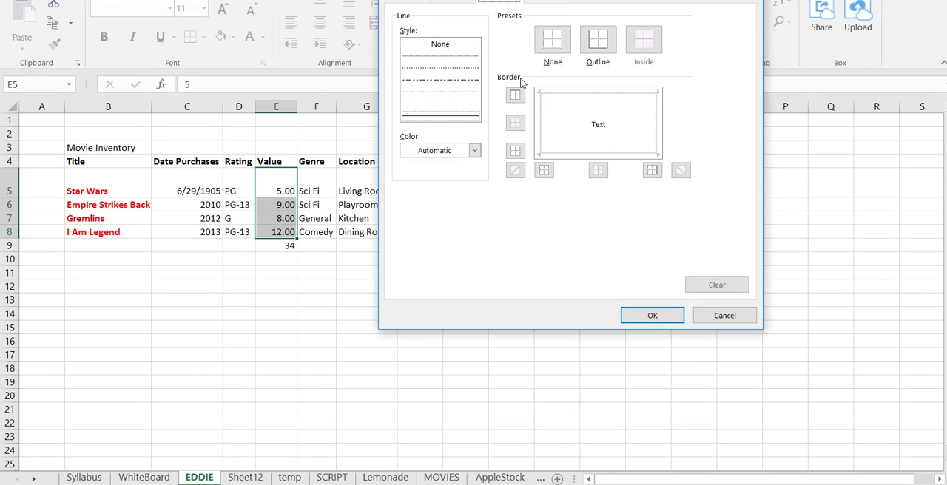
{"action": "left_click", "coordinate": [472, 151]}
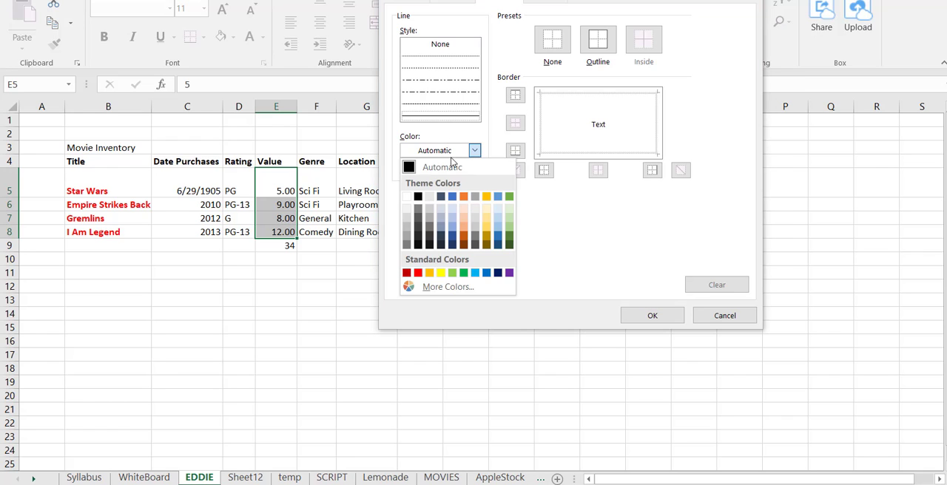
{"action": "left_click", "coordinate": [510, 235]}
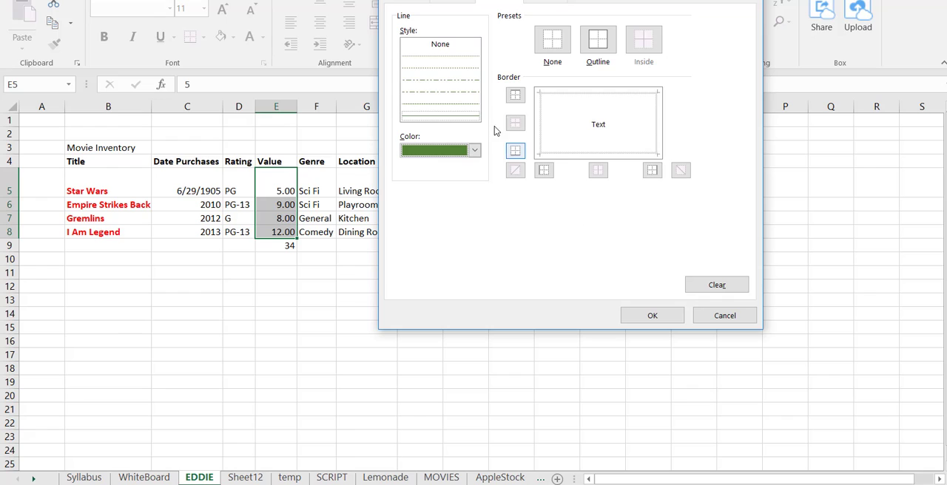
{"action": "left_click", "coordinate": [465, 110]}
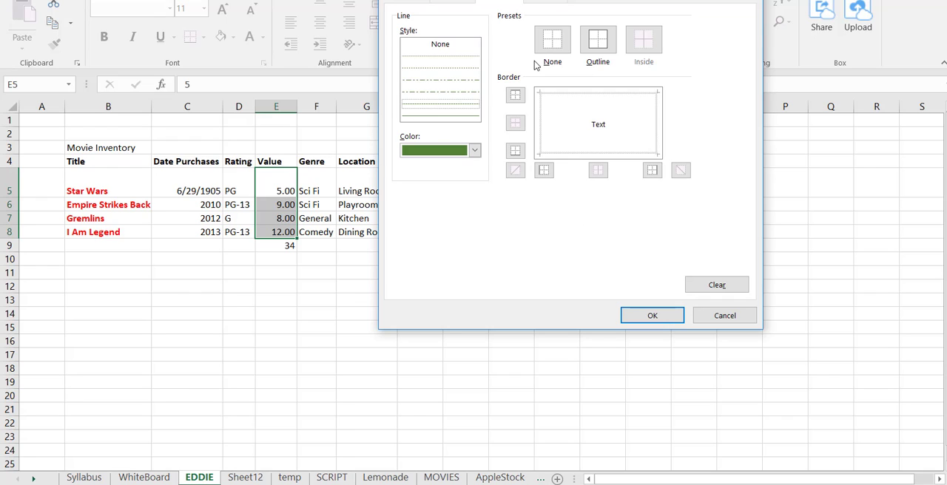
{"action": "left_click", "coordinate": [606, 46]}
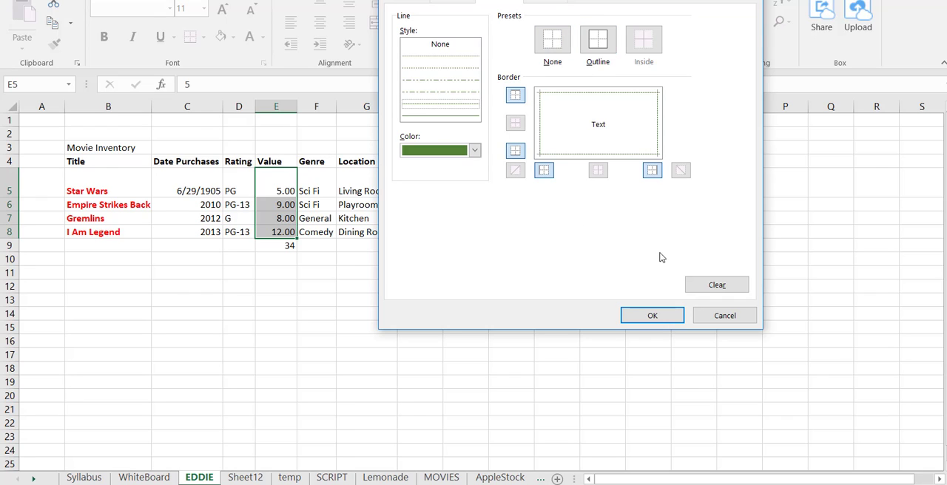
{"action": "left_click", "coordinate": [650, 316]}
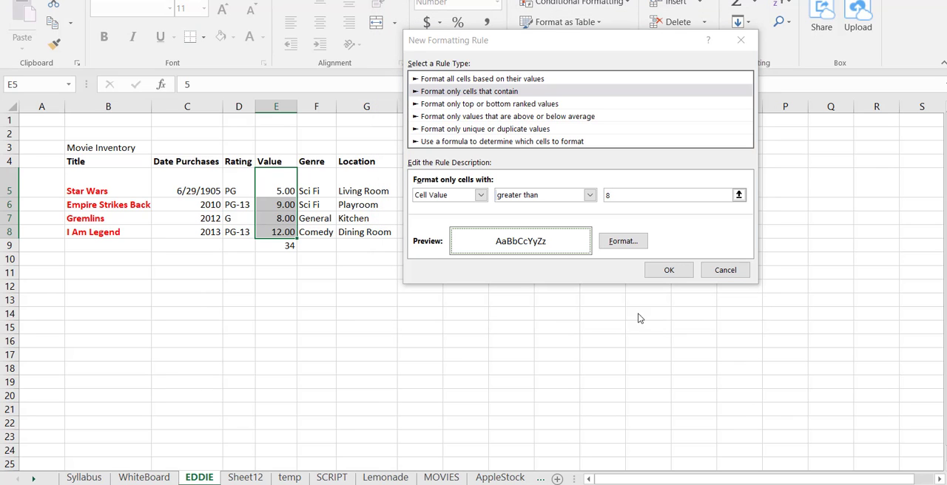
{"action": "left_click", "coordinate": [674, 271]}
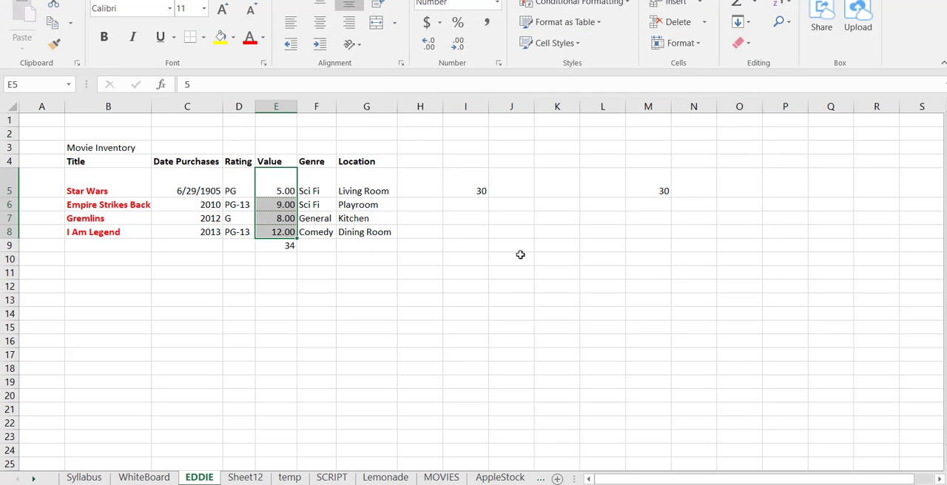
{"action": "left_click", "coordinate": [412, 242]}
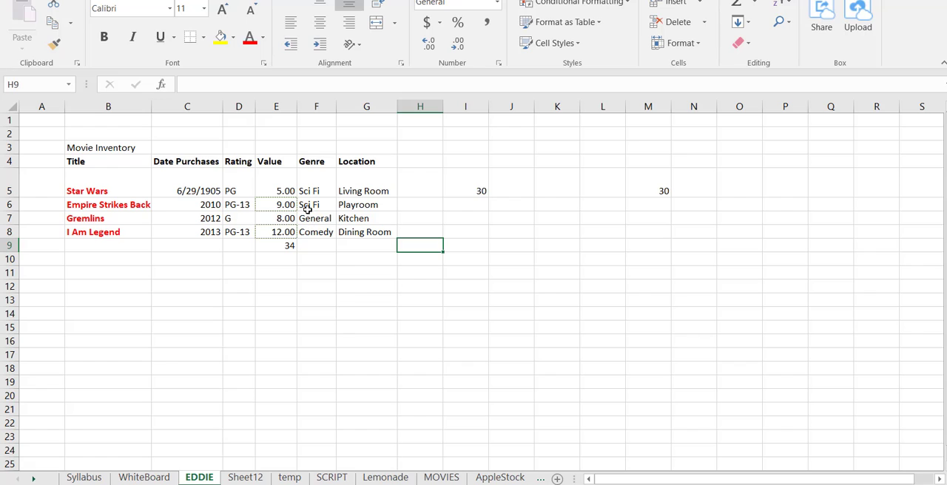
Check the conditionally formatted values in E6 and E8, then consult the topic list on the Syllabus sheet and return to EDDIE
{"action": "left_click", "coordinate": [279, 203]}
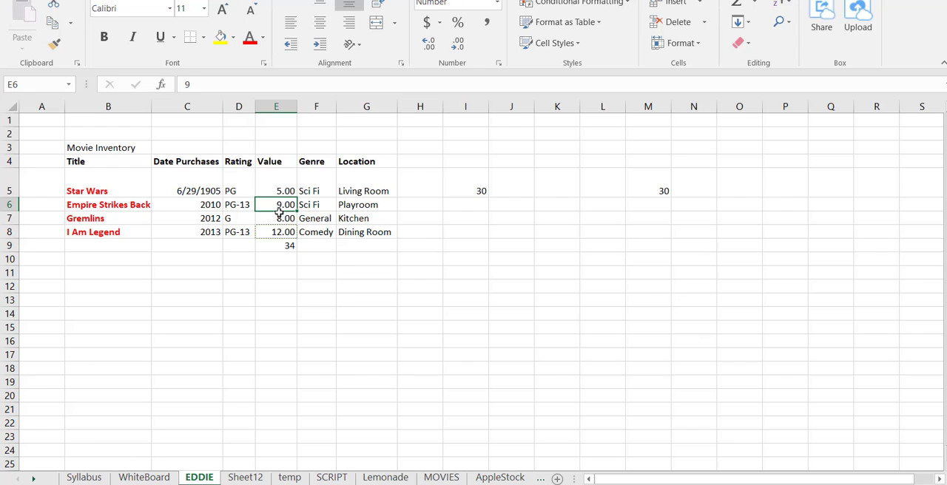
{"action": "left_click", "coordinate": [276, 231]}
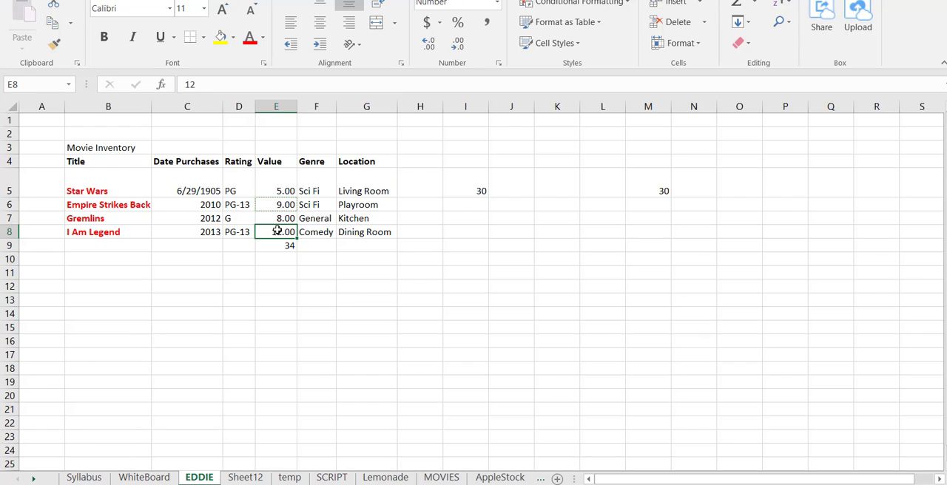
{"action": "left_click", "coordinate": [402, 264]}
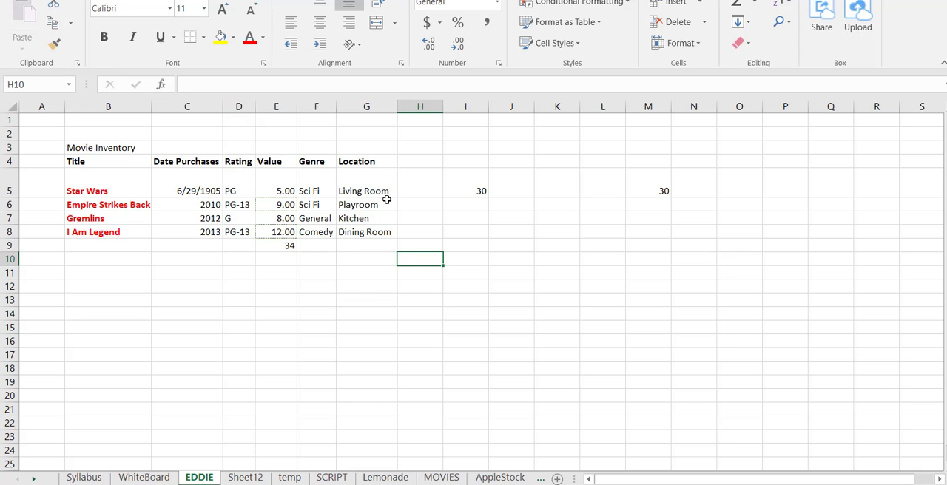
{"action": "left_click", "coordinate": [102, 478]}
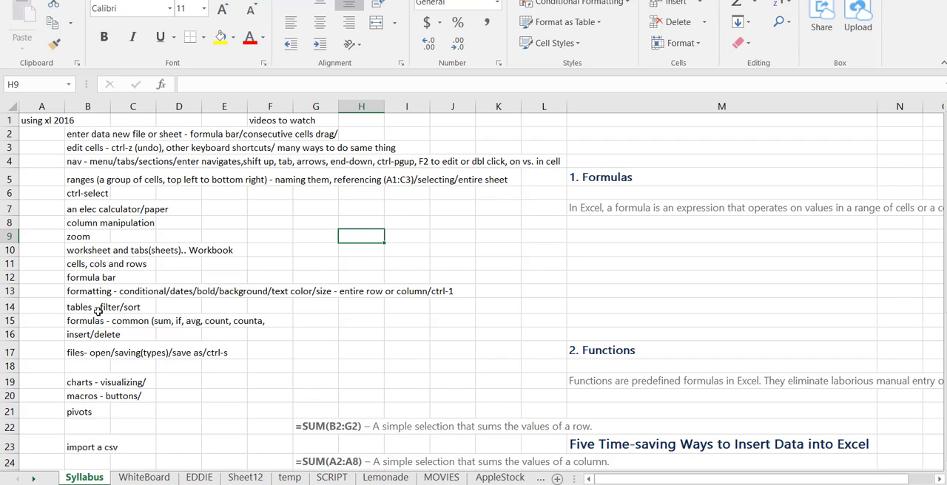
{"action": "left_click", "coordinate": [198, 478]}
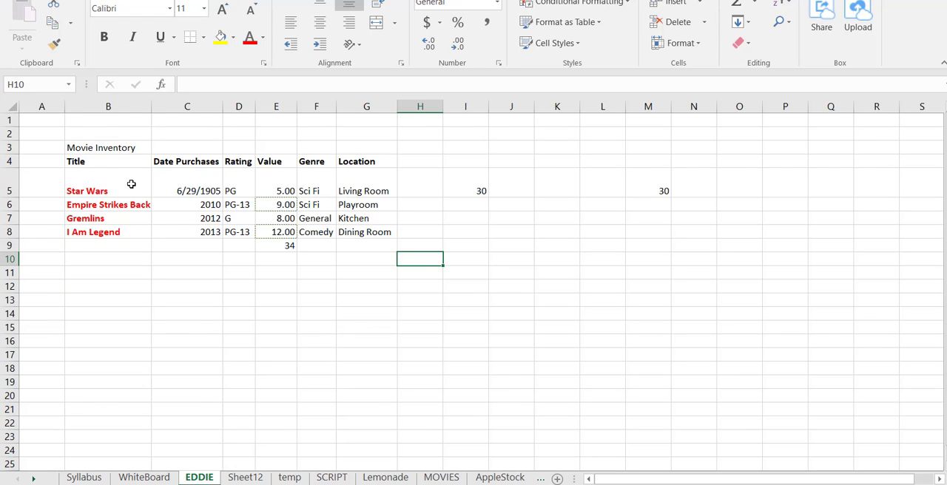
Name the movie table range B4:G8 MovieInventory
{"action": "left_click_drag", "start_coordinate": [131, 158], "coordinate": [361, 233]}
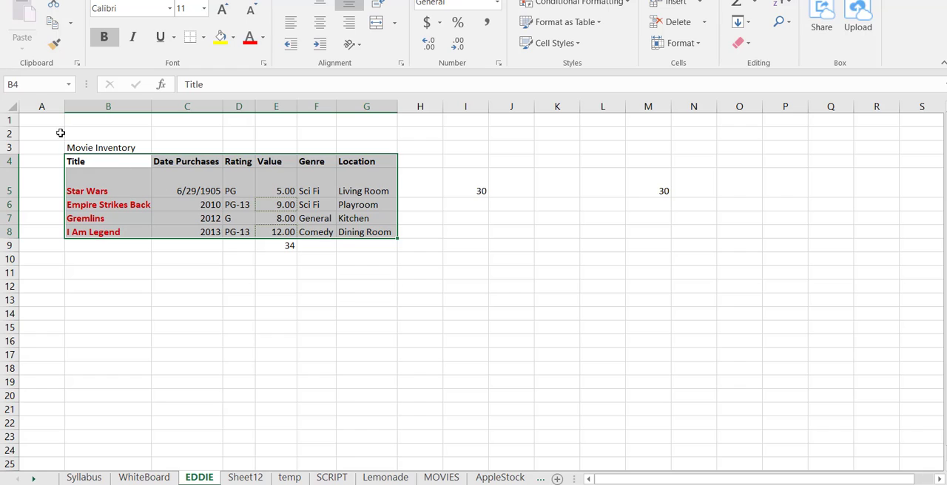
{"action": "left_click", "coordinate": [47, 86]}
{"action": "type", "text": "Mo"}
{"action": "type", "text": "vieInventory"}
{"action": "key", "text": "Return"}
{"action": "left_click", "coordinate": [464, 244]}
Name the movie values range E5:E8 movieprice
{"action": "left_click_drag", "start_coordinate": [280, 194], "coordinate": [287, 230]}
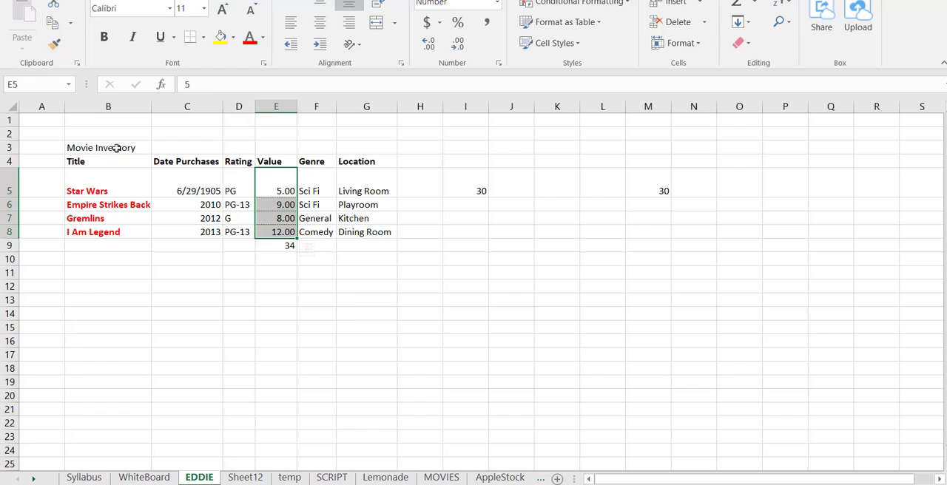
{"action": "left_click", "coordinate": [45, 85]}
{"action": "type", "text": "movieprice"}
{"action": "key", "text": "Return"}
{"action": "left_click", "coordinate": [472, 236]}
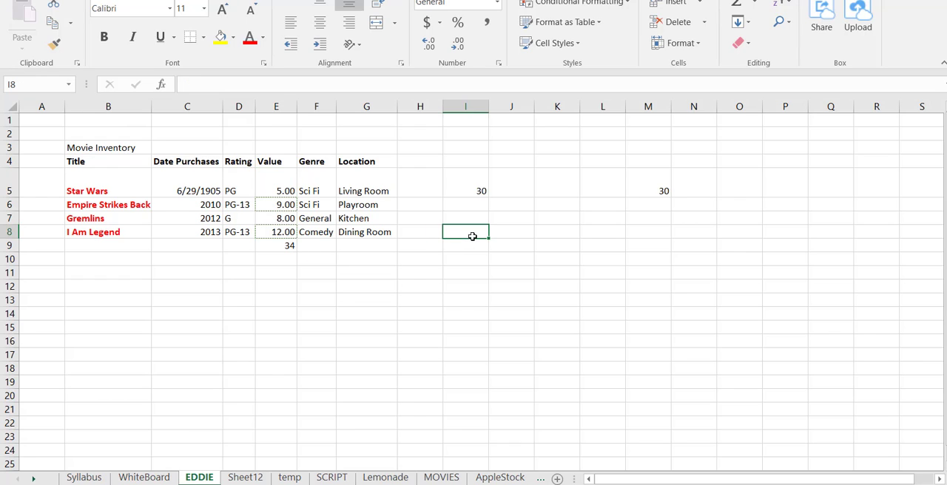
Total the movie values in K10 with the named range, using the formula =SUM(movieprice)
{"action": "left_click", "coordinate": [556, 263]}
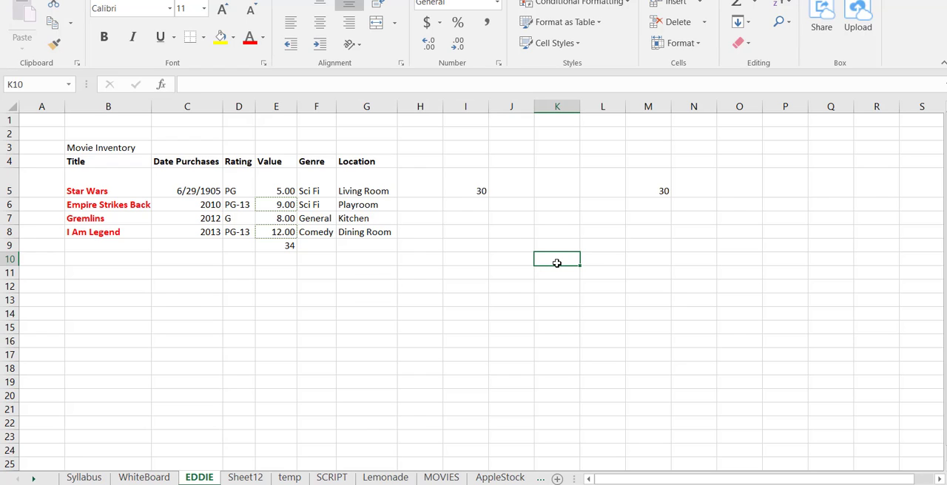
{"action": "type", "text": "="}
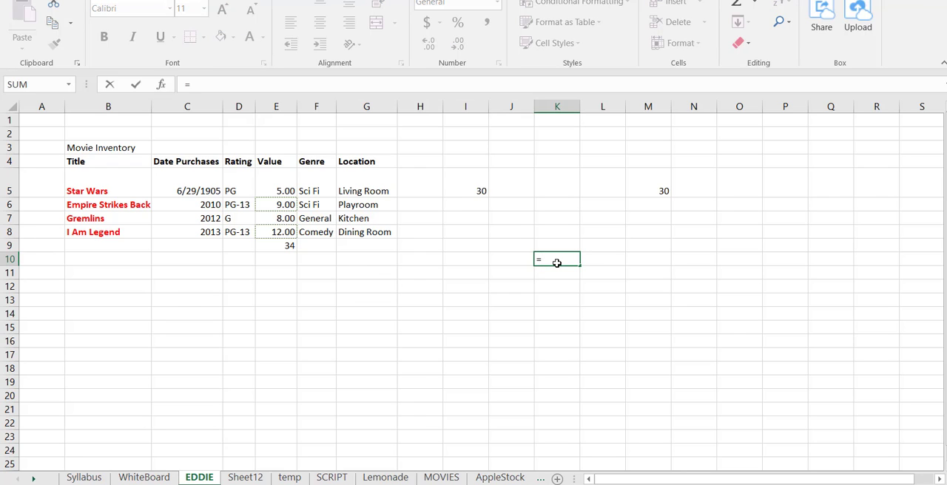
{"action": "type", "text": "sum"}
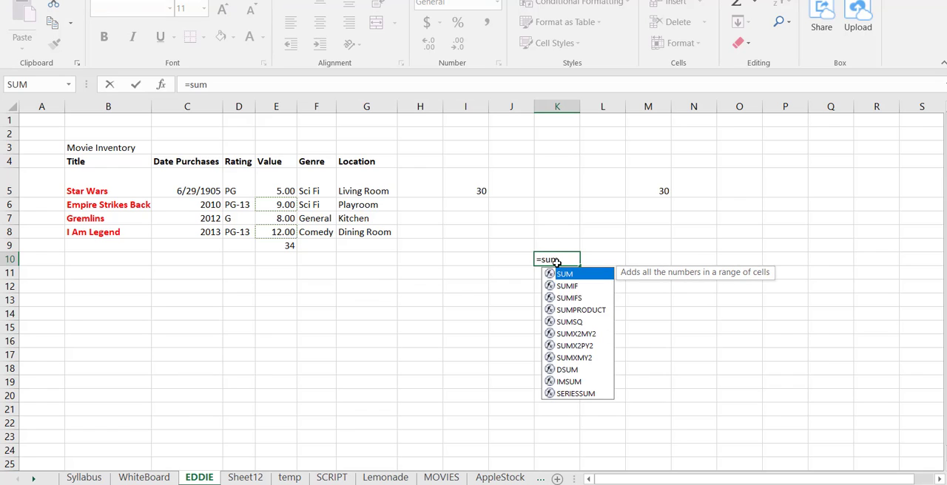
{"action": "type", "text": "(movie"}
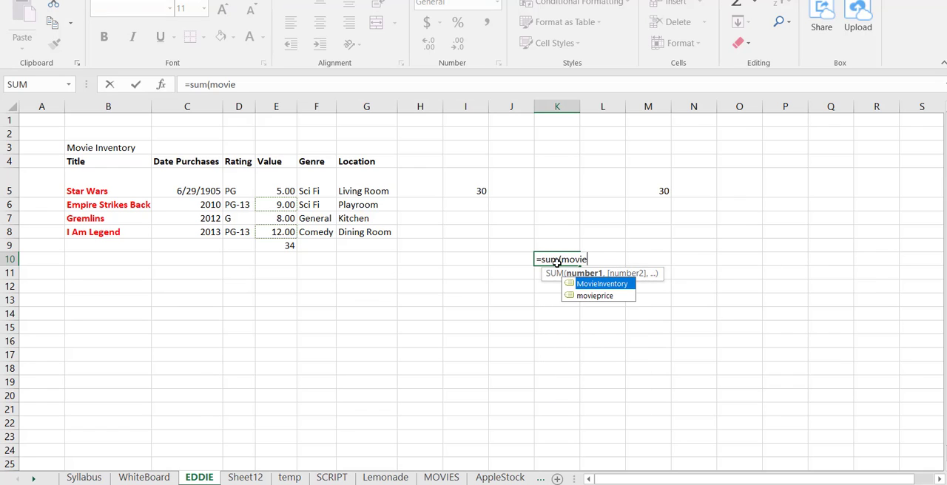
{"action": "left_click", "coordinate": [592, 296]}
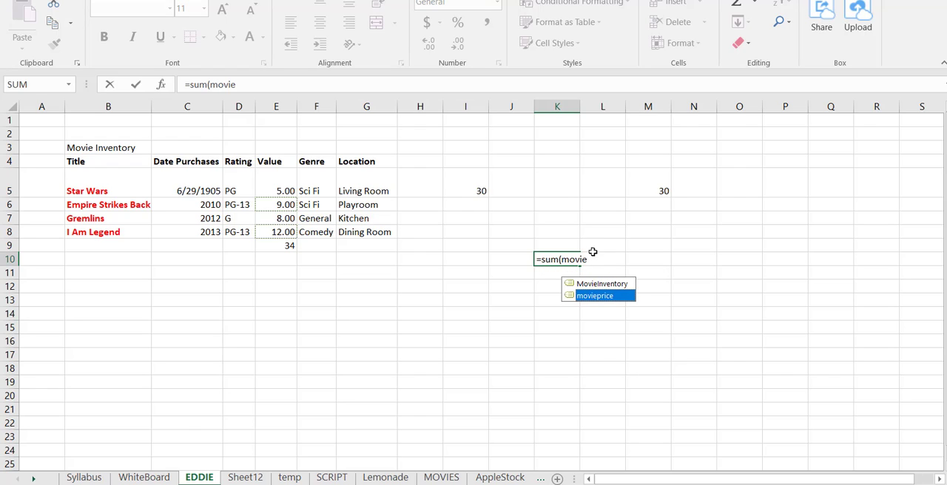
{"action": "key", "text": "Escape"}
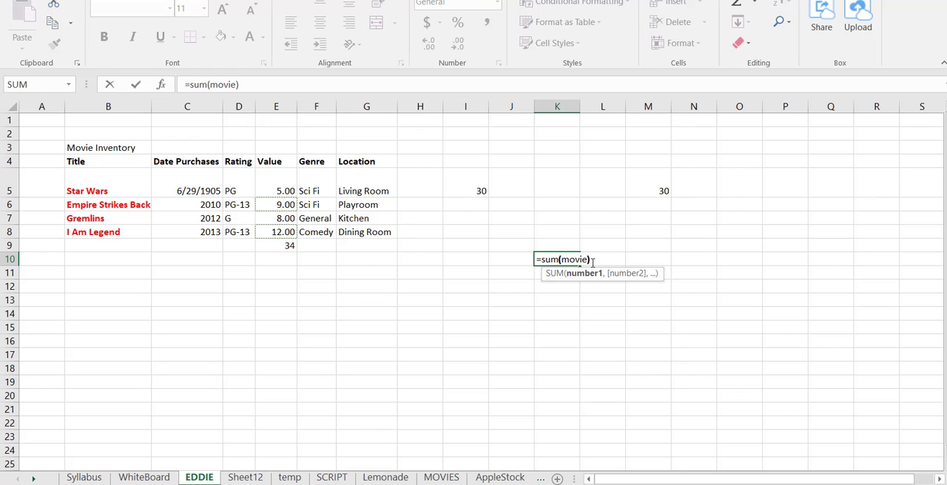
{"action": "key", "text": "BackSpace"}
{"action": "type", "text": "priv"}
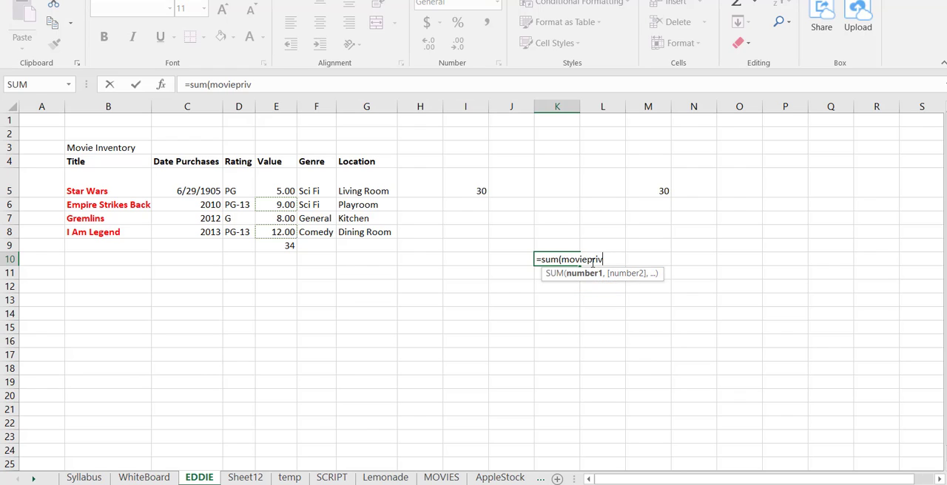
{"action": "key", "text": "BackSpace"}
{"action": "type", "text": "ce"}
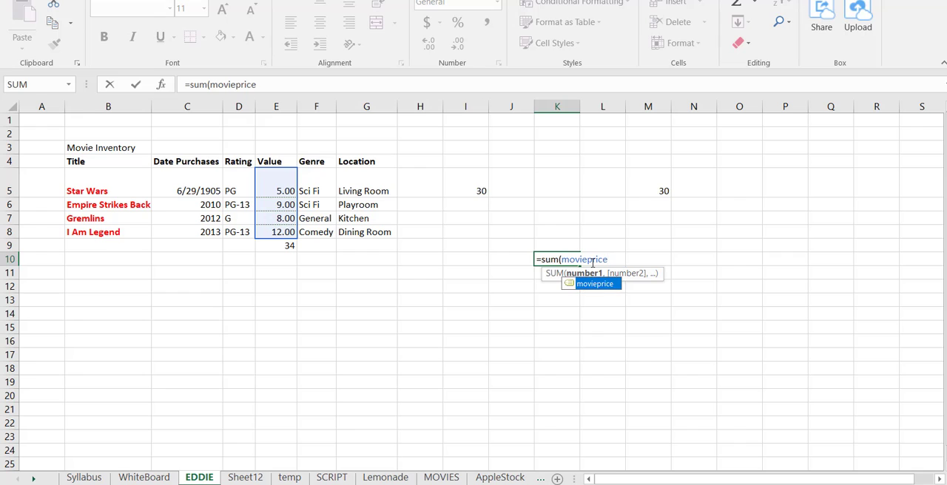
{"action": "type", "text": ")"}
{"action": "key", "text": "Return"}
Examine the named-range formula in K10, then consult the Syllabus sheet and return to EDDIE
{"action": "key", "text": "Up"}
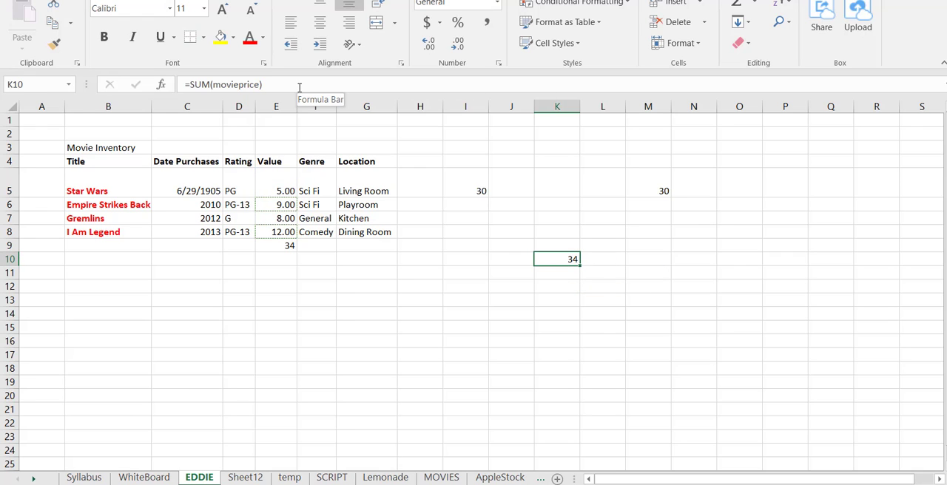
{"action": "left_click_drag", "start_coordinate": [262, 84], "coordinate": [191, 84]}
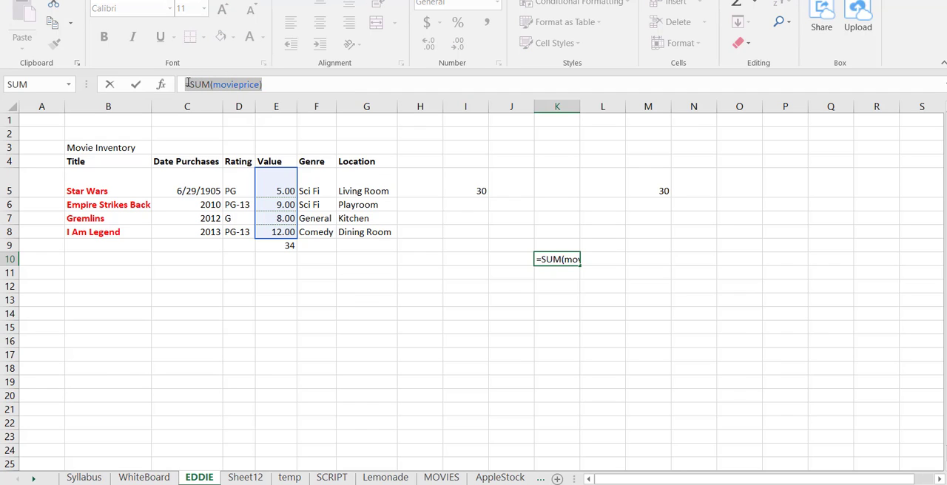
{"action": "left_click", "coordinate": [465, 272]}
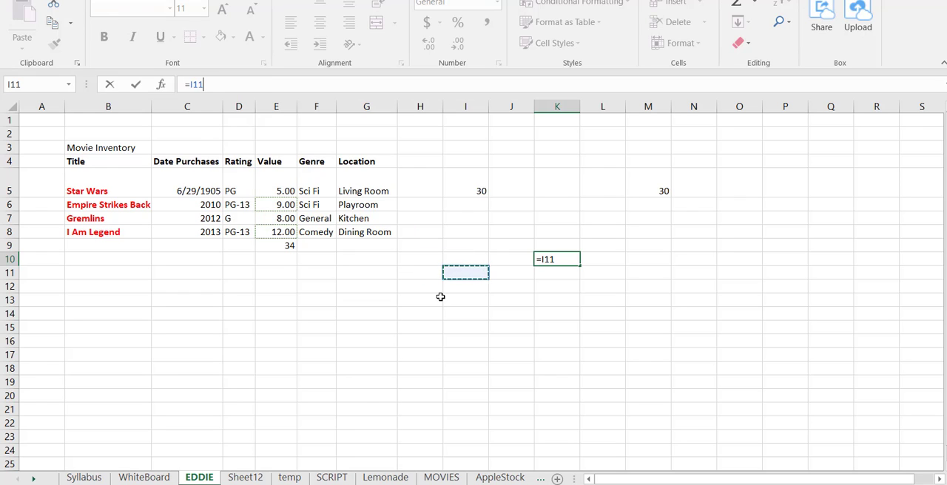
{"action": "key", "text": "Escape"}
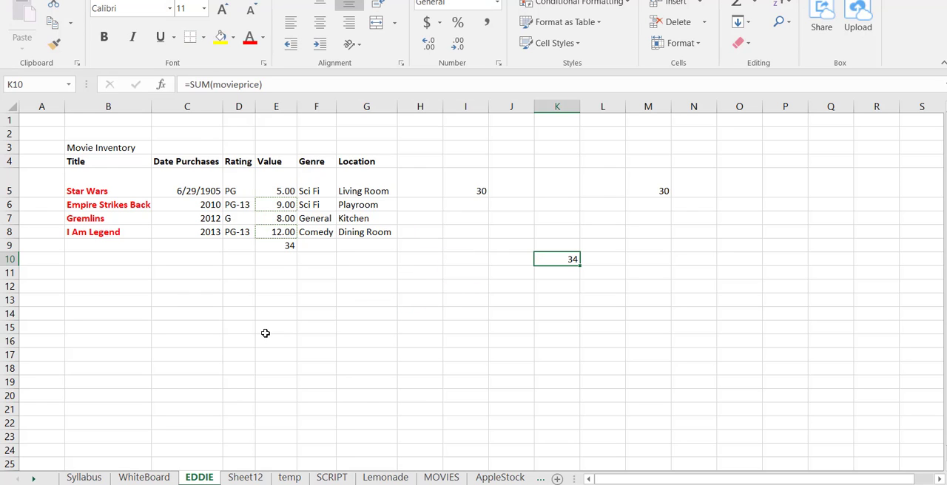
{"action": "left_click", "coordinate": [93, 477]}
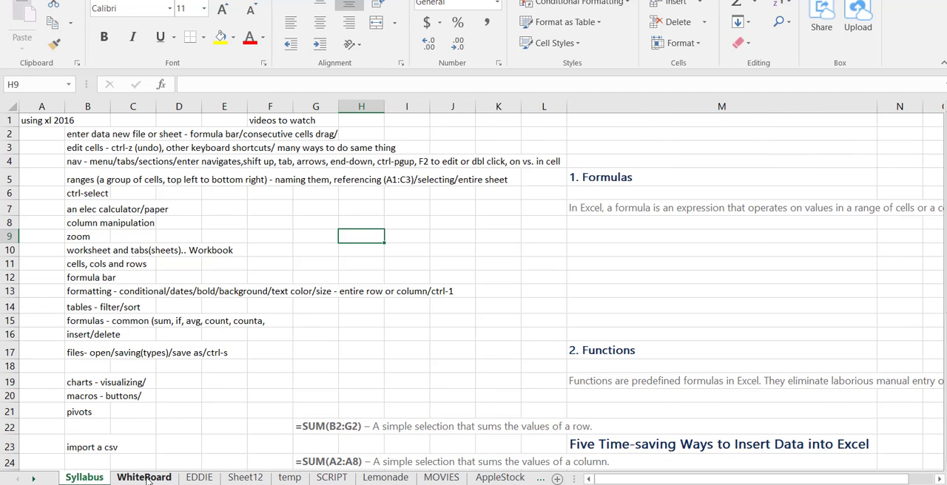
{"action": "left_click", "coordinate": [198, 477]}
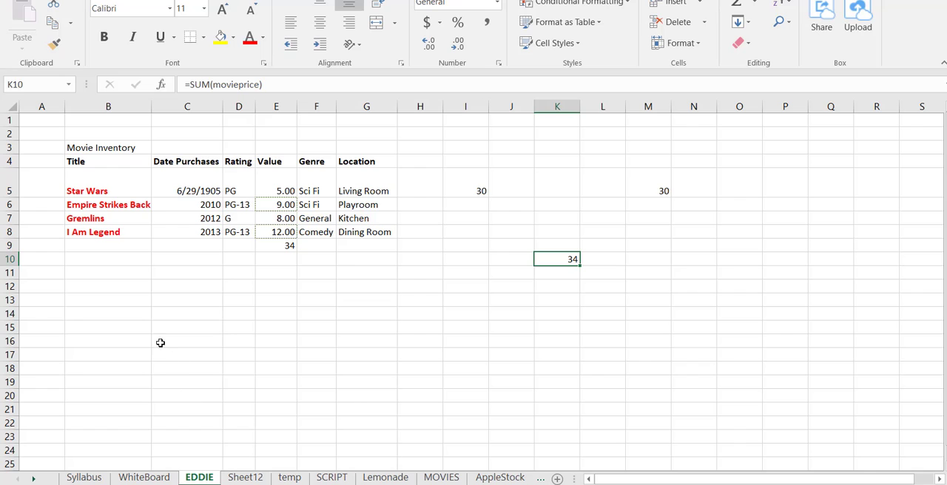
Try charting the movie table B4:G8 as a 2-D clustered column chart, then delete the chart
{"action": "left_click_drag", "start_coordinate": [132, 164], "coordinate": [359, 226]}
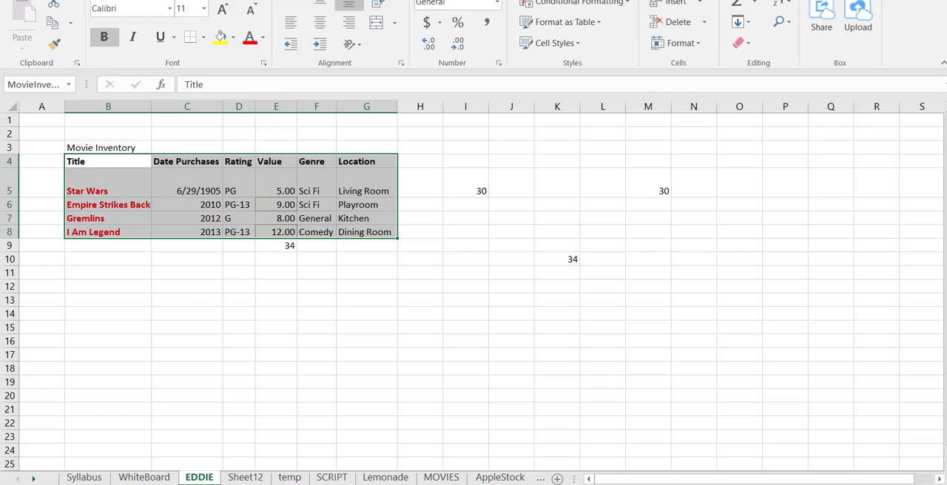
{"action": "key", "text": "alt+n"}
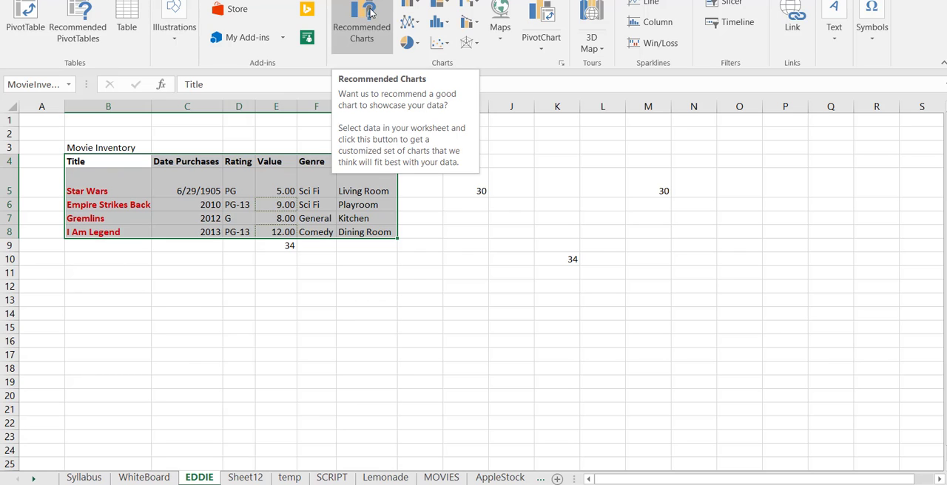
{"action": "left_click", "coordinate": [409, 4]}
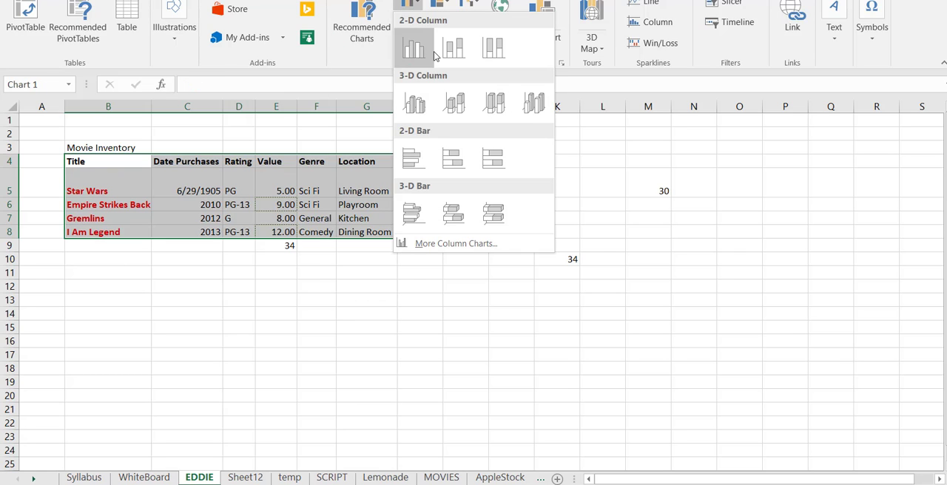
{"action": "left_click", "coordinate": [414, 48]}
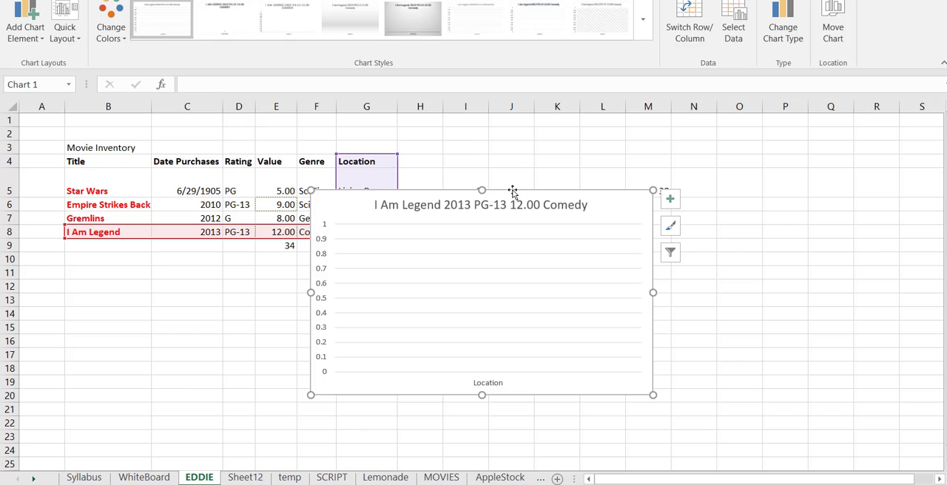
{"action": "left_click_drag", "start_coordinate": [516, 195], "coordinate": [586, 254]}
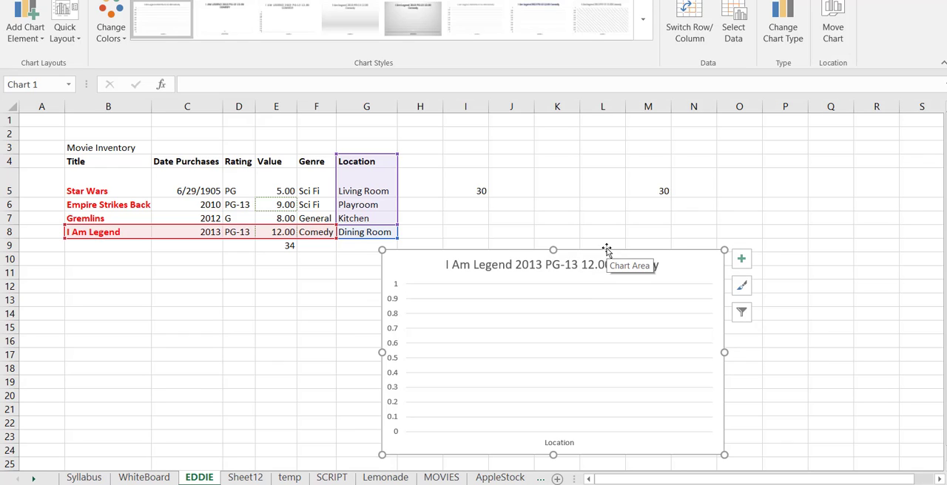
{"action": "key", "text": "Delete"}
{"action": "left_click", "coordinate": [368, 281]}
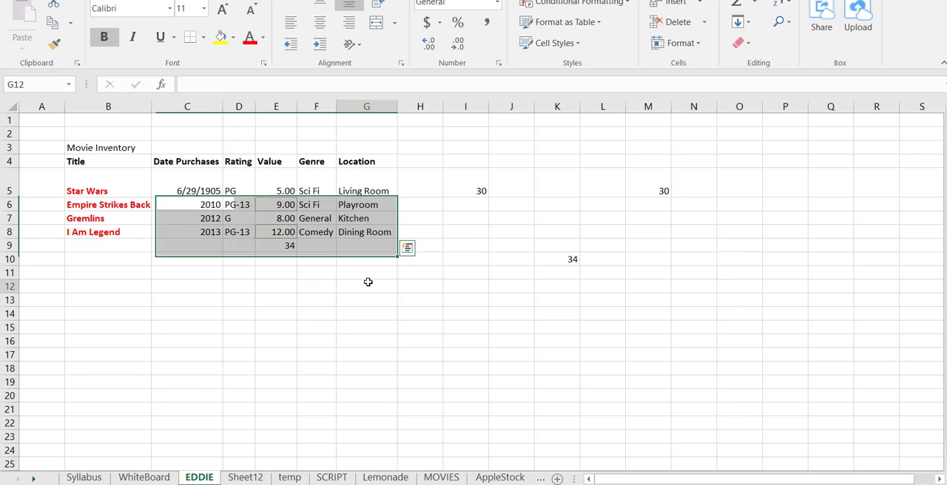
Insert the recommended Clustered Bar chart of the movie table B4:G8
{"action": "left_click_drag", "start_coordinate": [108, 163], "coordinate": [352, 233]}
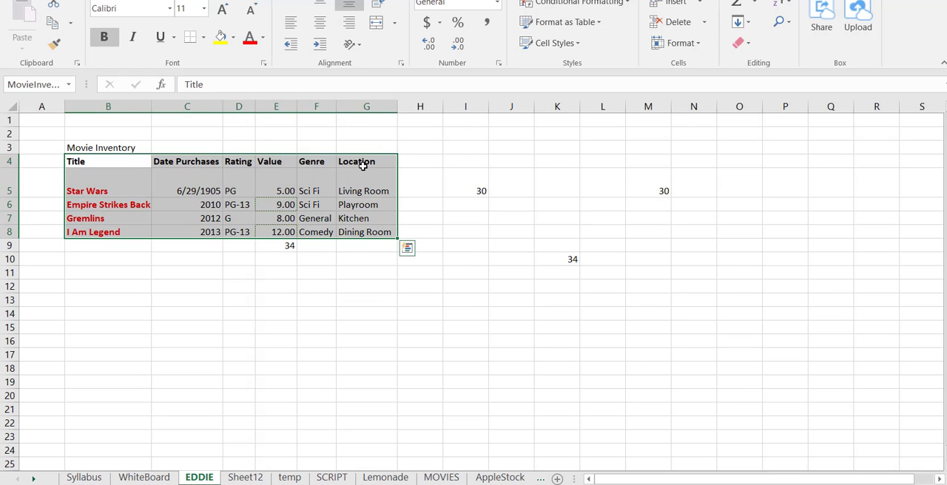
{"action": "left_click", "coordinate": [93, 0]}
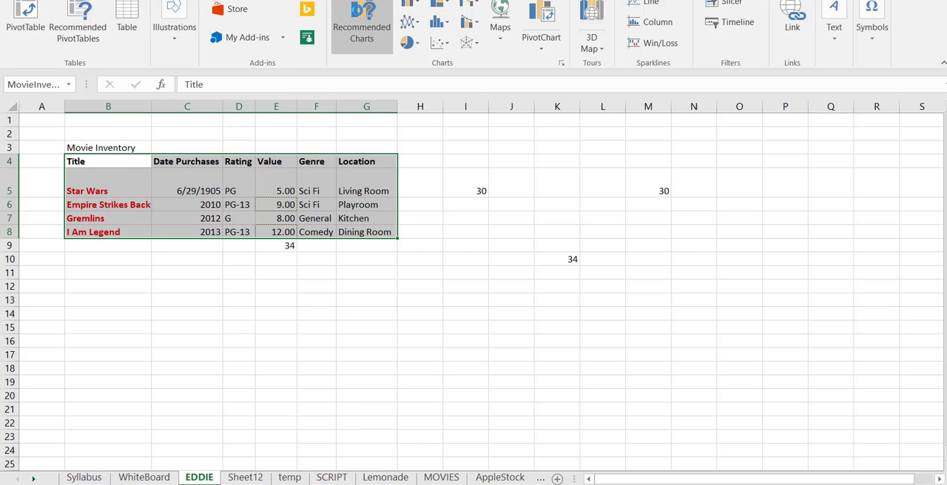
{"action": "left_click", "coordinate": [357, 10]}
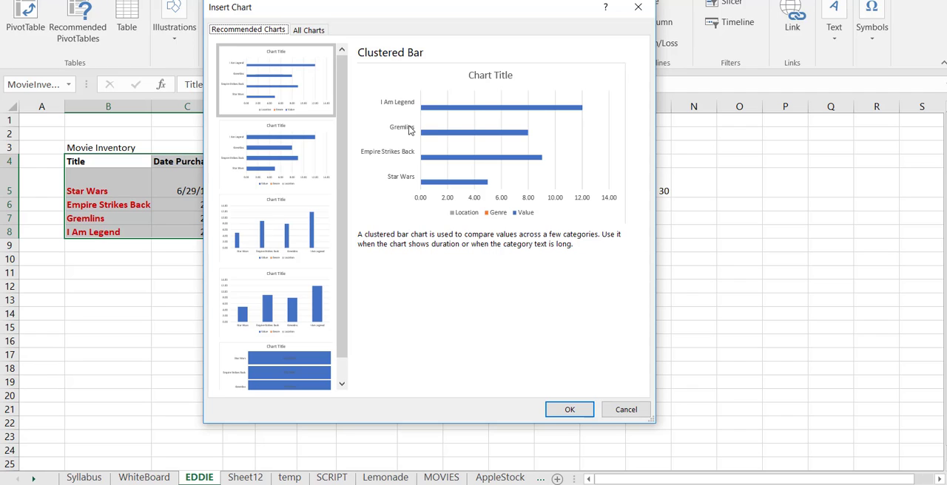
{"action": "left_click", "coordinate": [327, 98]}
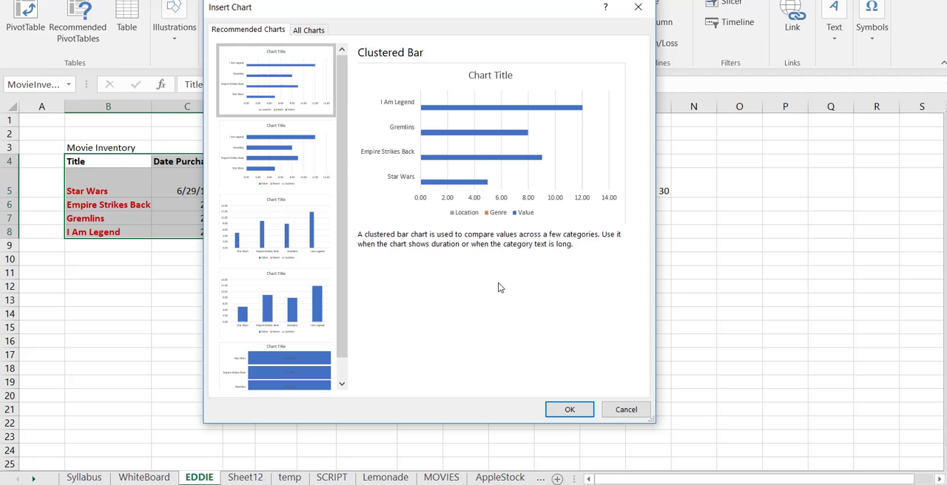
{"action": "left_click", "coordinate": [569, 409]}
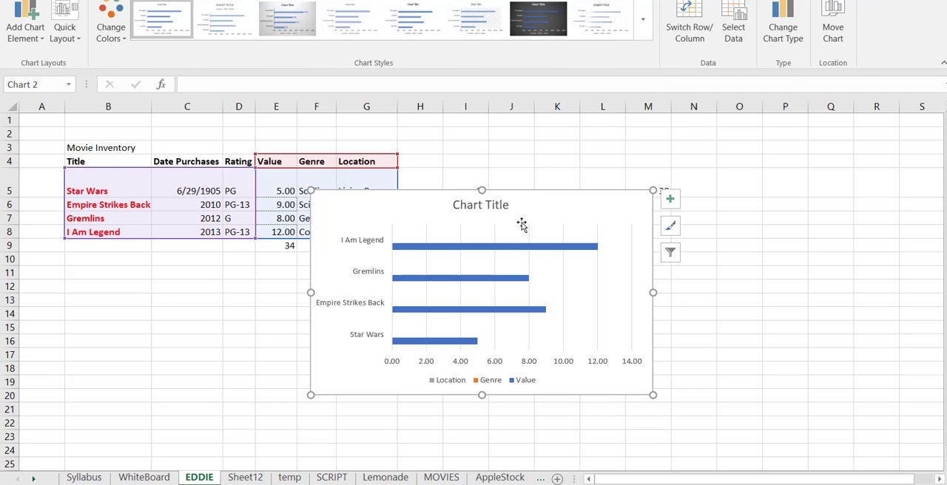
Enlarge the bar chart and place it beside the movie table, spanning about columns J to S and rows 5 to 23
{"action": "left_click_drag", "start_coordinate": [491, 221], "coordinate": [628, 270]}
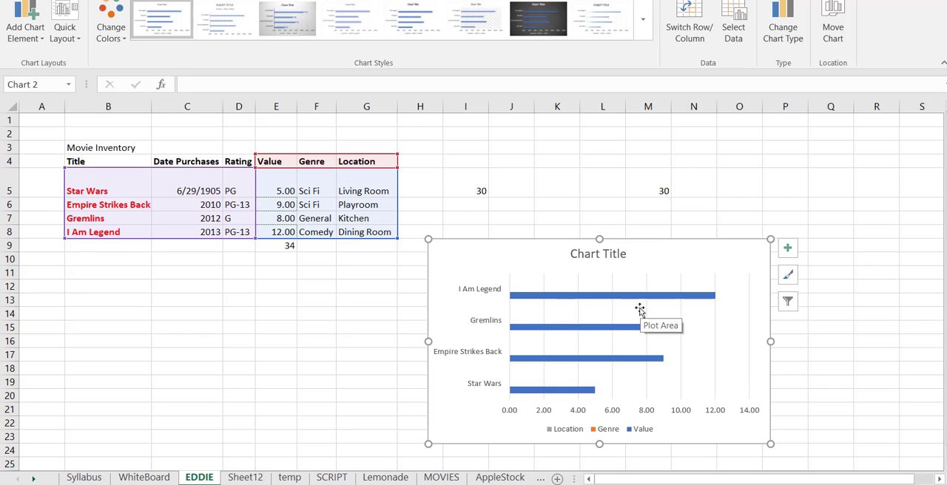
{"action": "left_click", "coordinate": [790, 379]}
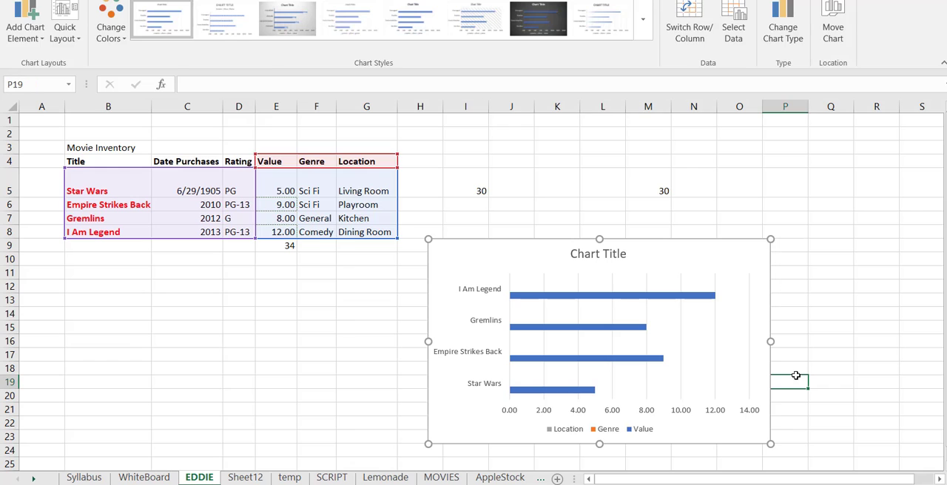
{"action": "left_click", "coordinate": [715, 290]}
{"action": "left_click_drag", "start_coordinate": [676, 262], "coordinate": [361, 280]}
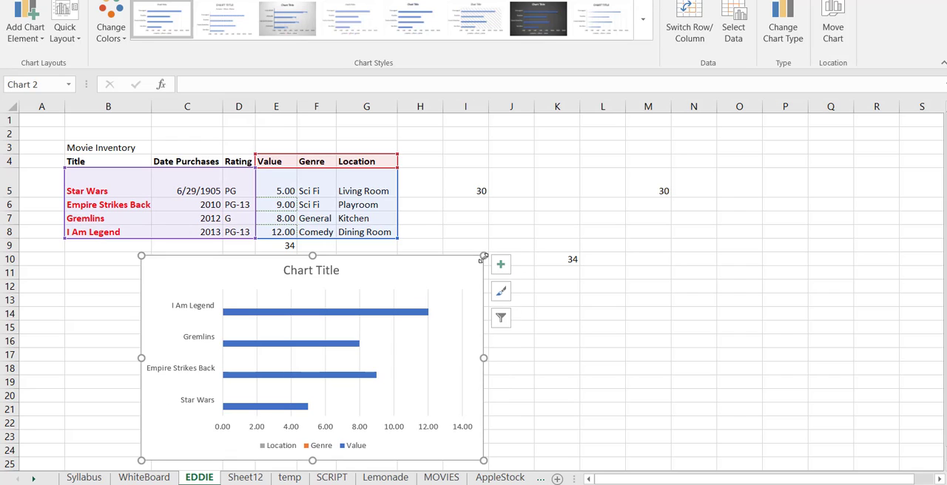
{"action": "left_click_drag", "start_coordinate": [489, 252], "coordinate": [577, 202]}
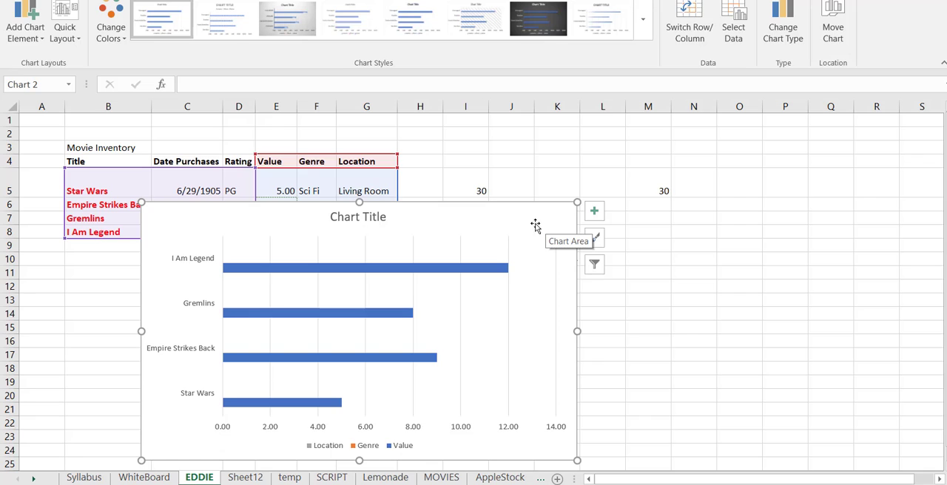
{"action": "left_click_drag", "start_coordinate": [535, 222], "coordinate": [885, 207]}
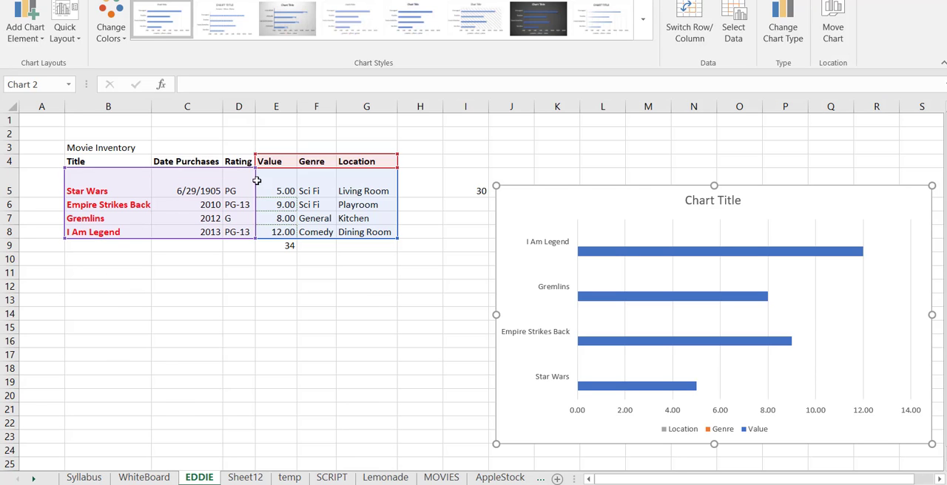
Review the topics down to external links on the Syllabus sheet, then check the total formula in E9 on EDDIE
{"action": "left_click", "coordinate": [84, 477]}
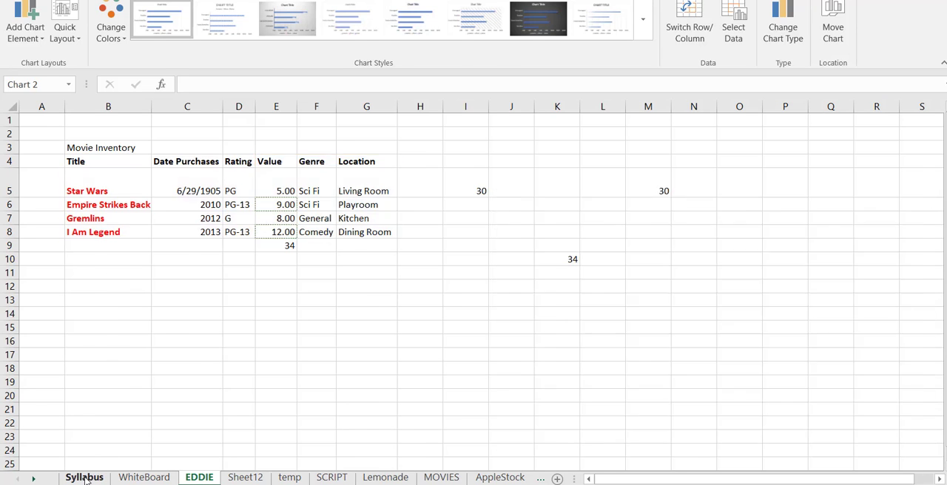
{"action": "scroll", "coordinate": [197, 313], "scroll_direction": "down", "scroll_amount": 4}
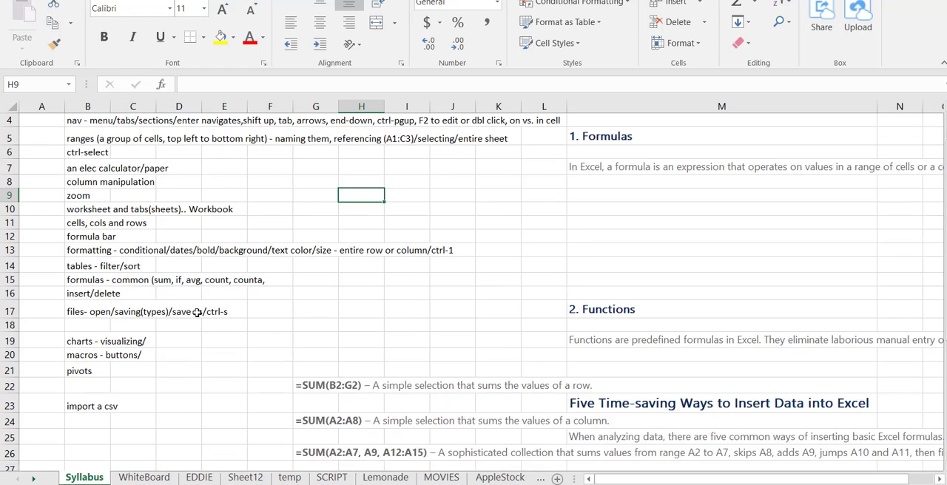
{"action": "scroll", "coordinate": [197, 313], "scroll_direction": "down", "scroll_amount": 2}
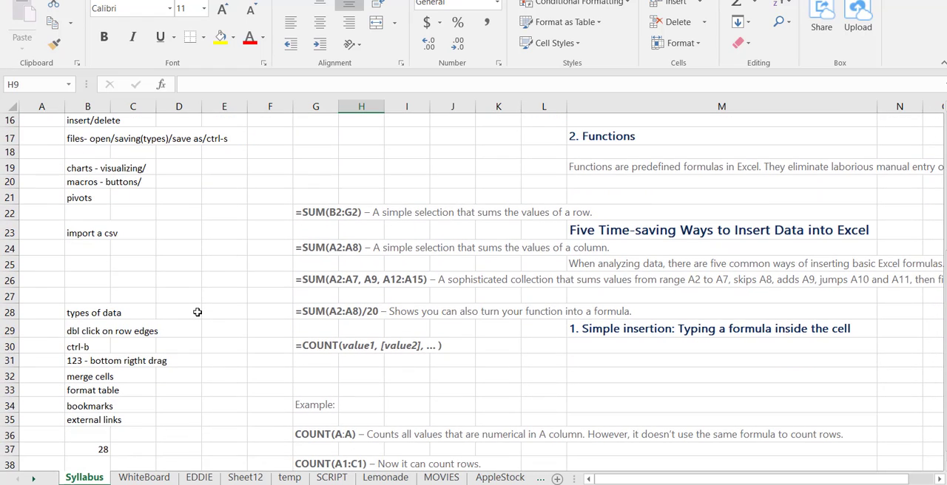
{"action": "scroll", "coordinate": [196, 312], "scroll_direction": "down", "scroll_amount": 4}
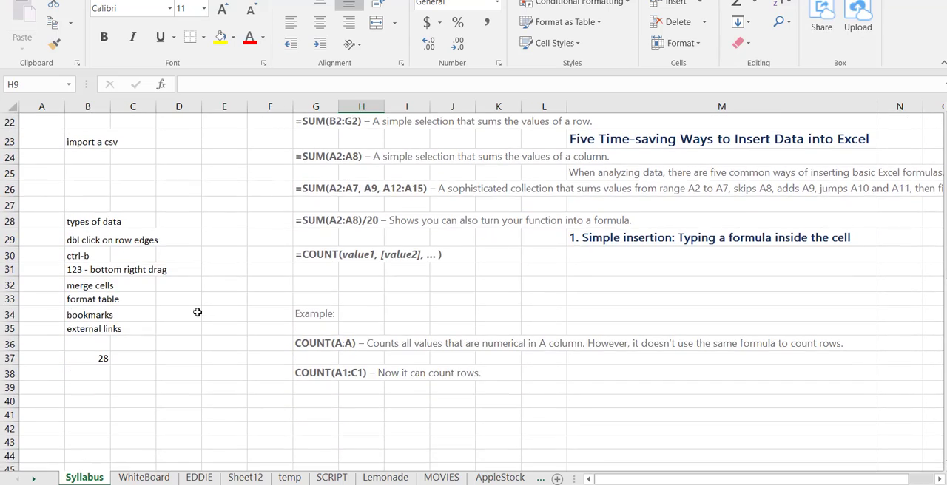
{"action": "scroll", "coordinate": [197, 313], "scroll_direction": "up", "scroll_amount": 7}
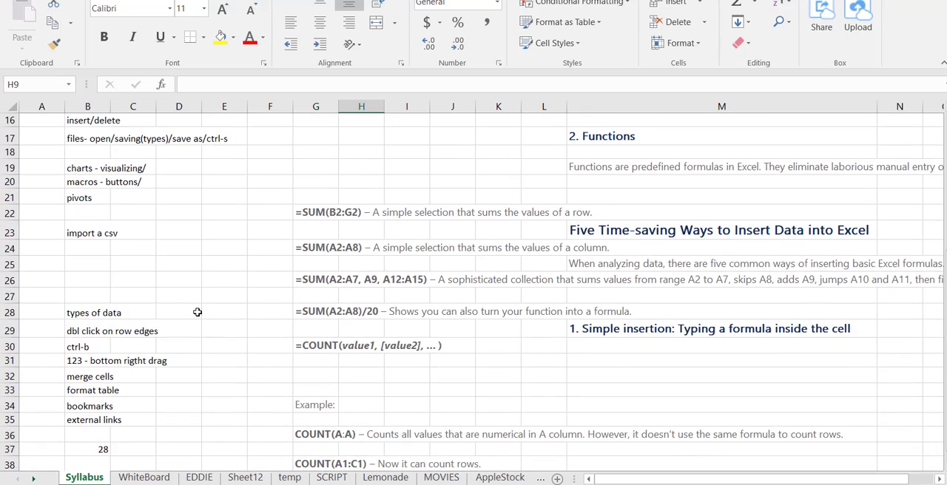
{"action": "left_click", "coordinate": [161, 478]}
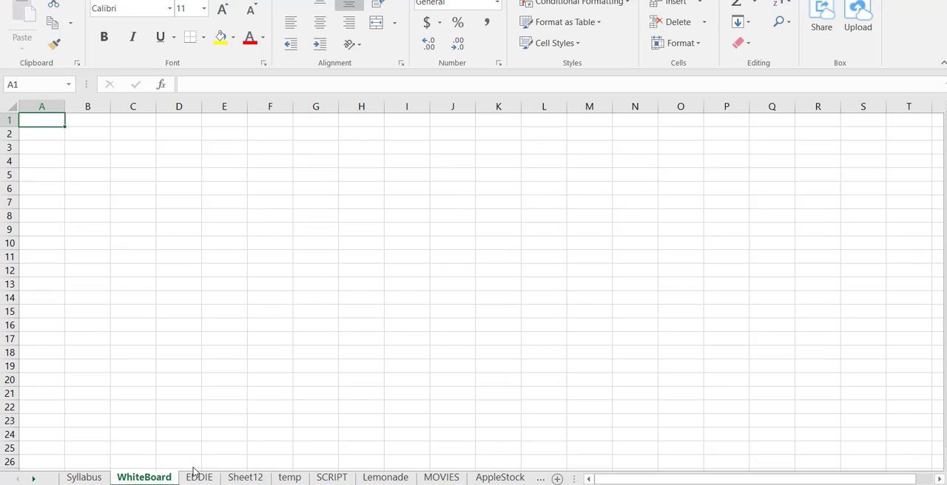
{"action": "left_click", "coordinate": [203, 478]}
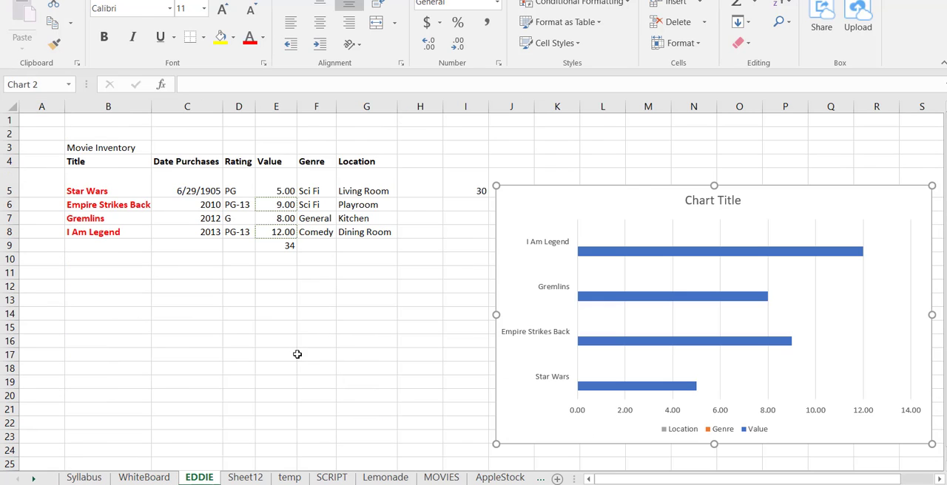
{"action": "left_click", "coordinate": [262, 285]}
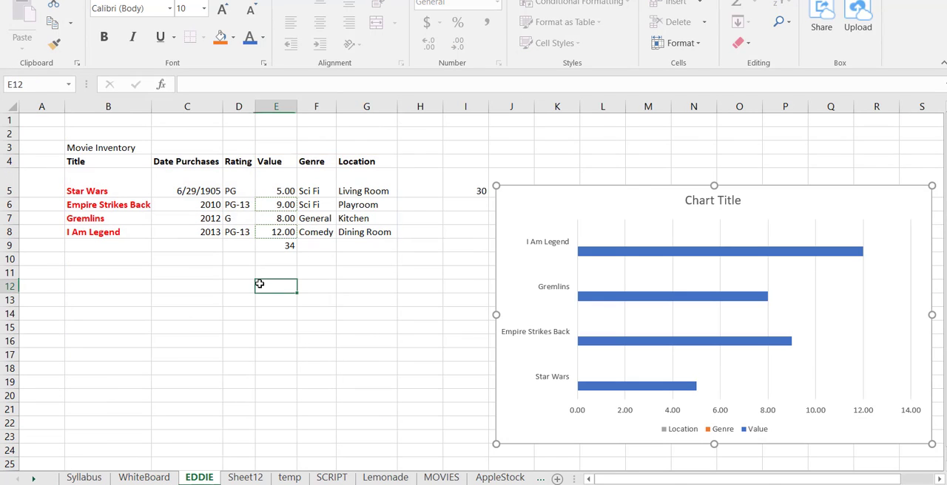
{"action": "left_click", "coordinate": [286, 244]}
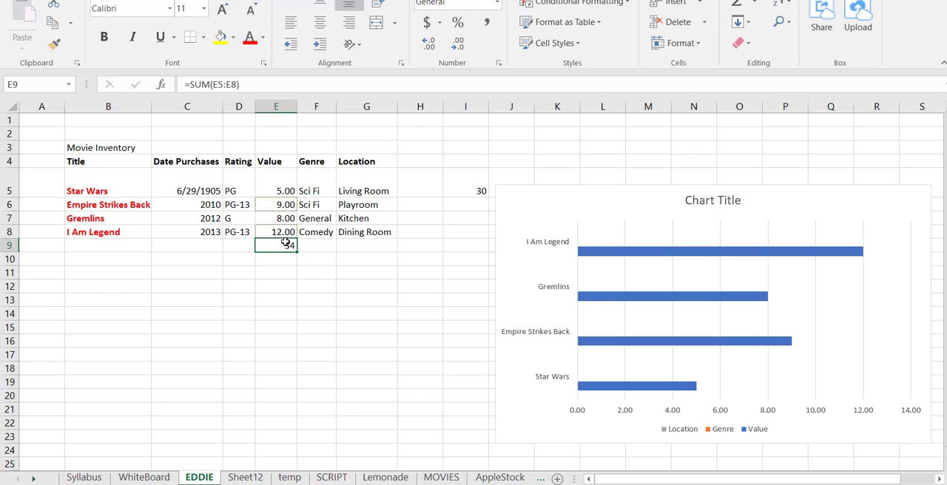
Try an IF formula in C14 that returns "yes" when movieprice is greater than 7 and "no" otherwise
{"action": "left_click", "coordinate": [199, 285]}
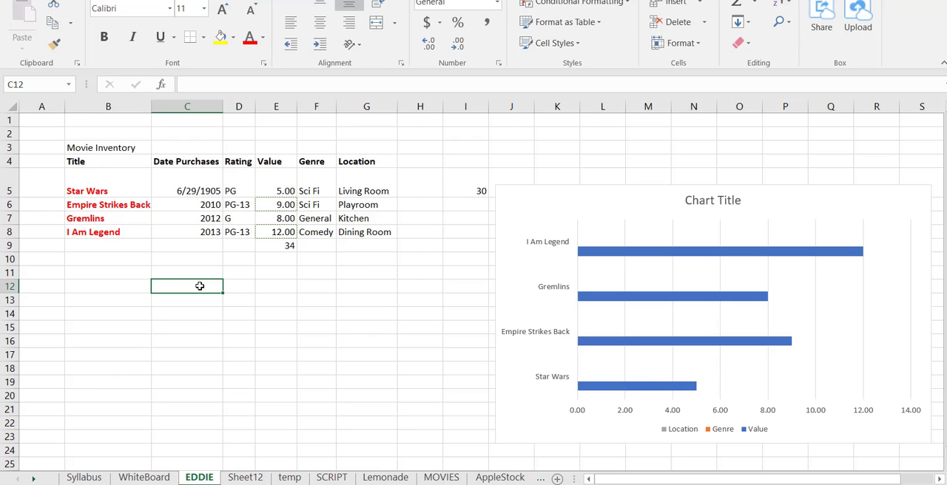
{"action": "left_click", "coordinate": [204, 312]}
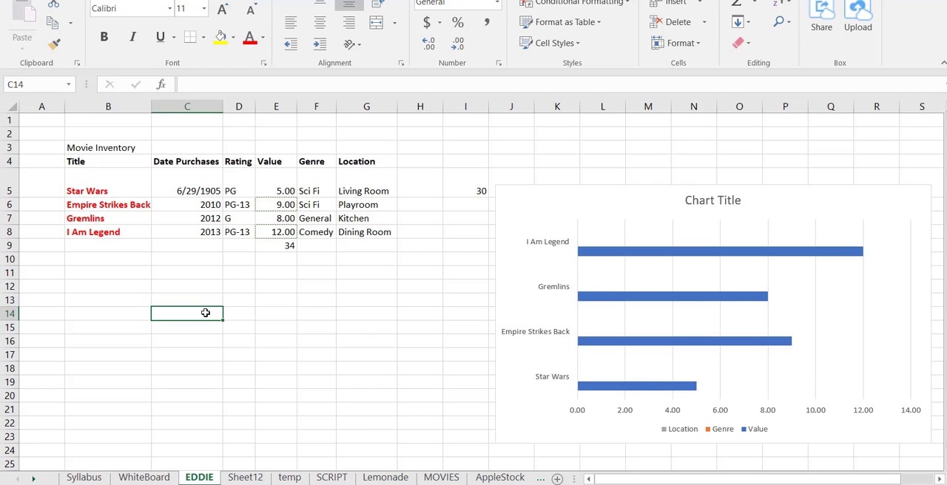
{"action": "type", "text": "="}
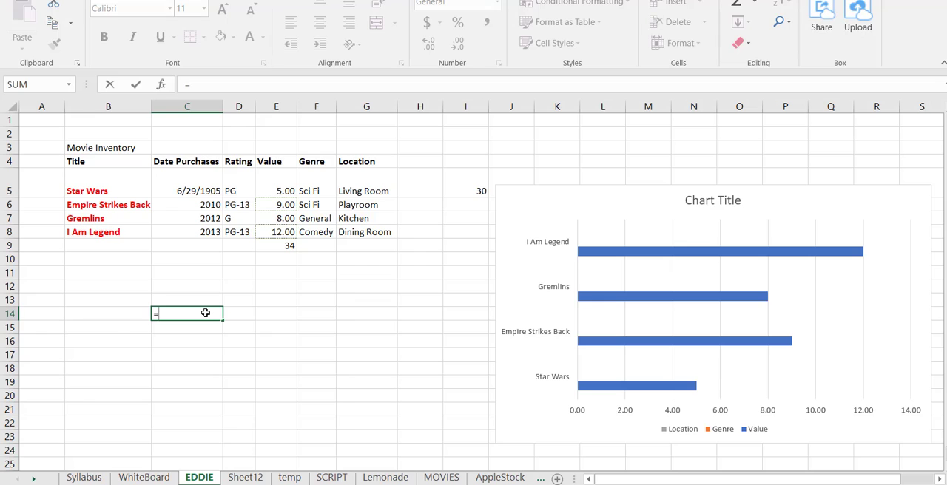
{"action": "type", "text": "if("}
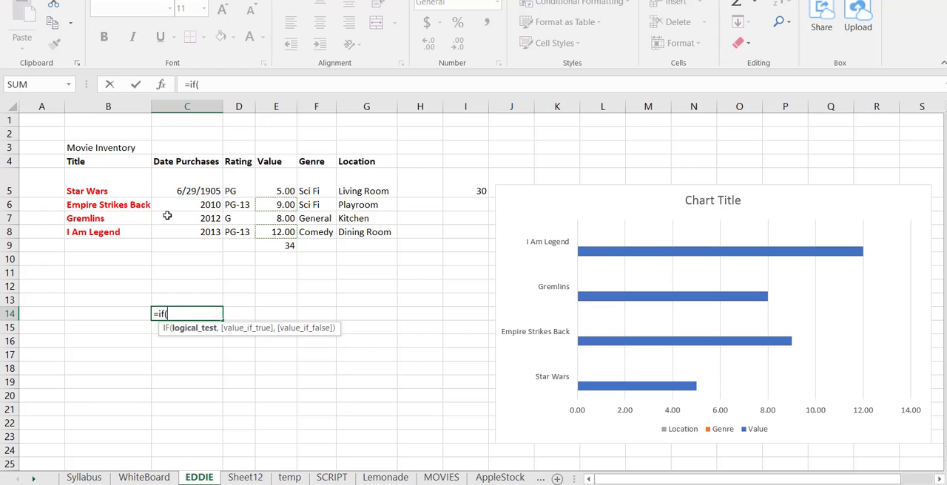
{"action": "type", "text": "mo"}
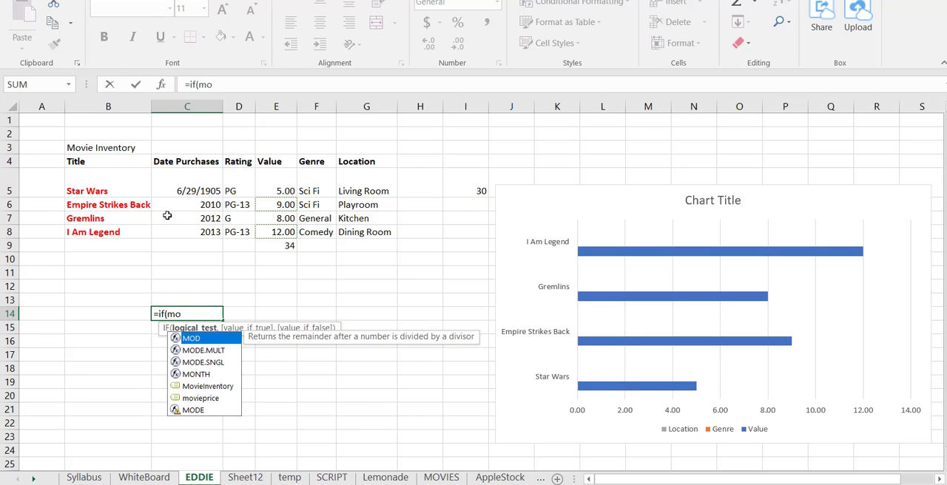
{"action": "left_click", "coordinate": [210, 400]}
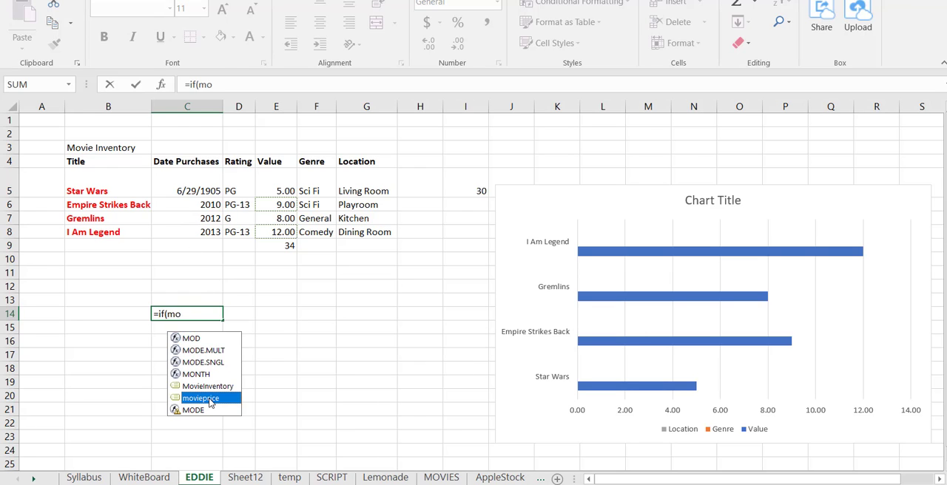
{"action": "double_click", "coordinate": [210, 400]}
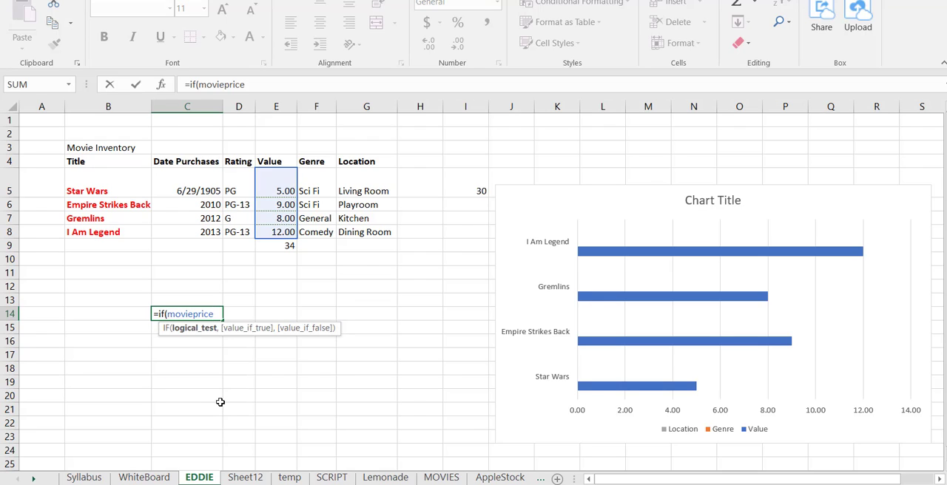
{"action": "type", "text": ">7,\"yes"}
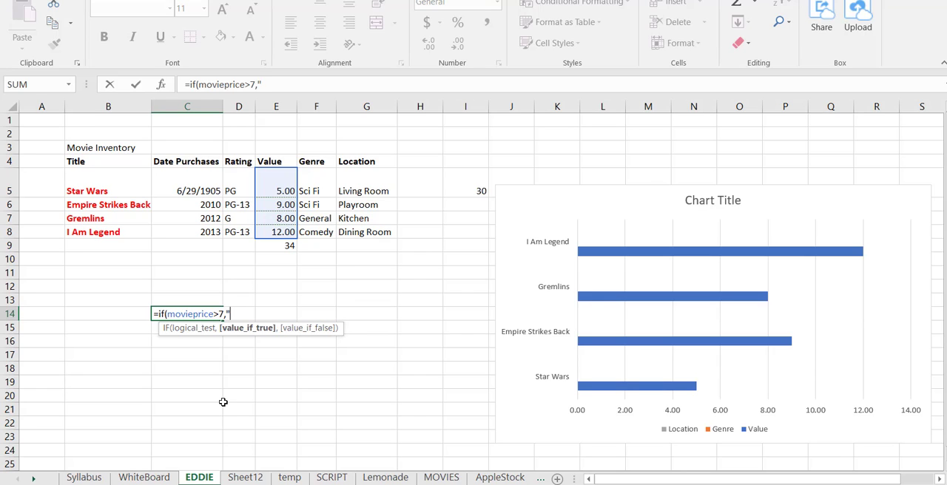
{"action": "type", "text": "\",\"no\")"}
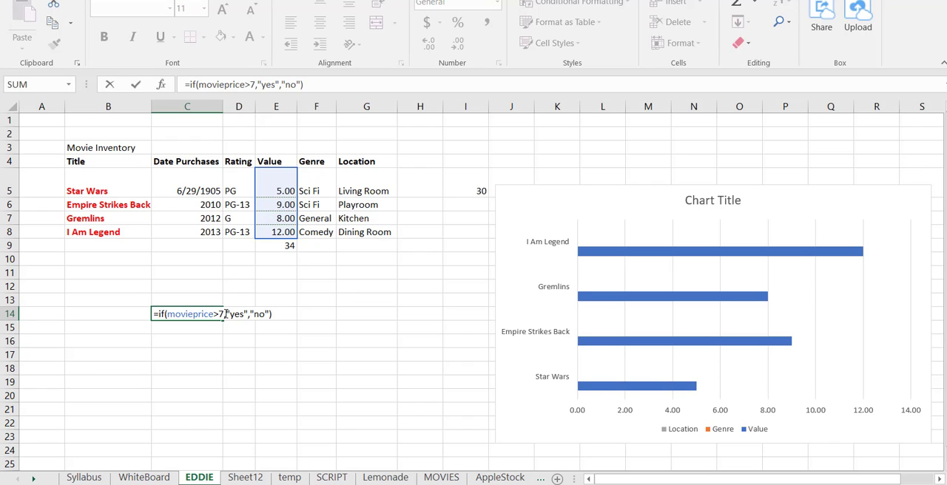
{"action": "left_click_drag", "start_coordinate": [225, 314], "coordinate": [268, 310]}
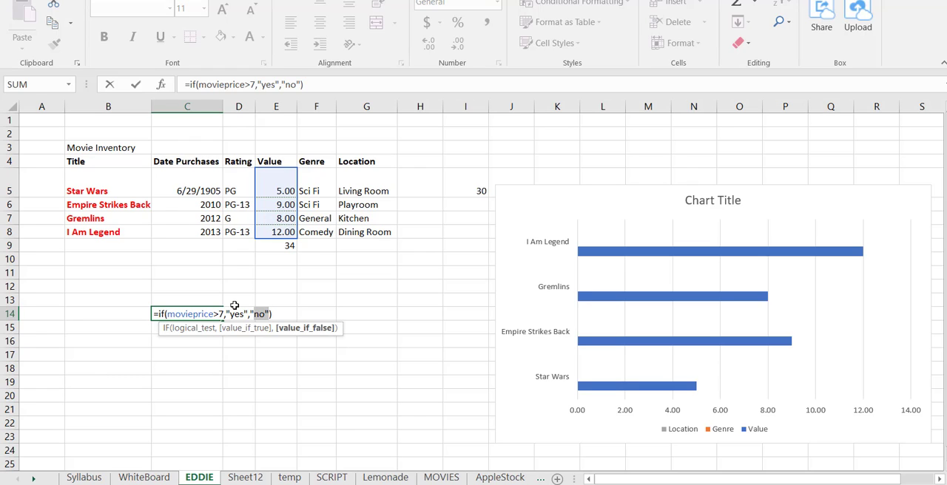
{"action": "key", "text": "Escape"}
Enter an IF formula in E16 that returns "YES" when E5 is at least 5 and "no it is not" otherwise
{"action": "key", "text": "Right"}
{"action": "key", "text": "Right"}
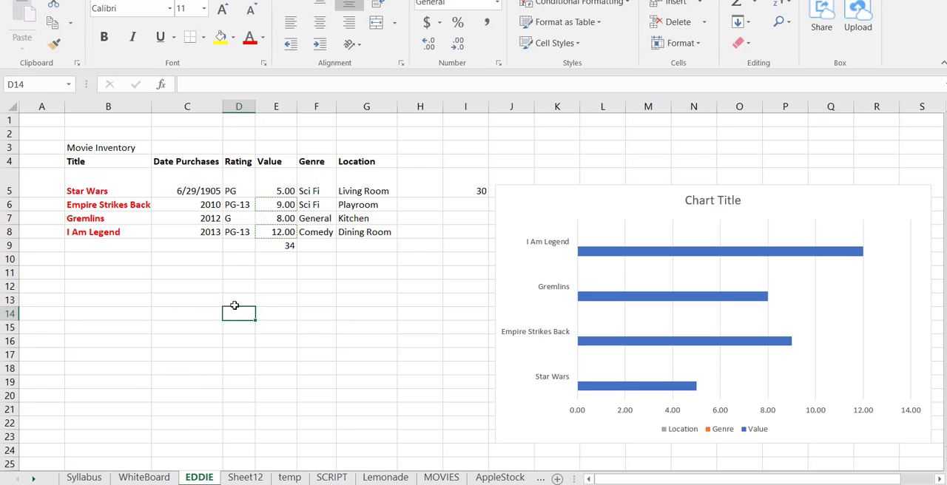
{"action": "key", "text": "Down"}
{"action": "key", "text": "Down"}
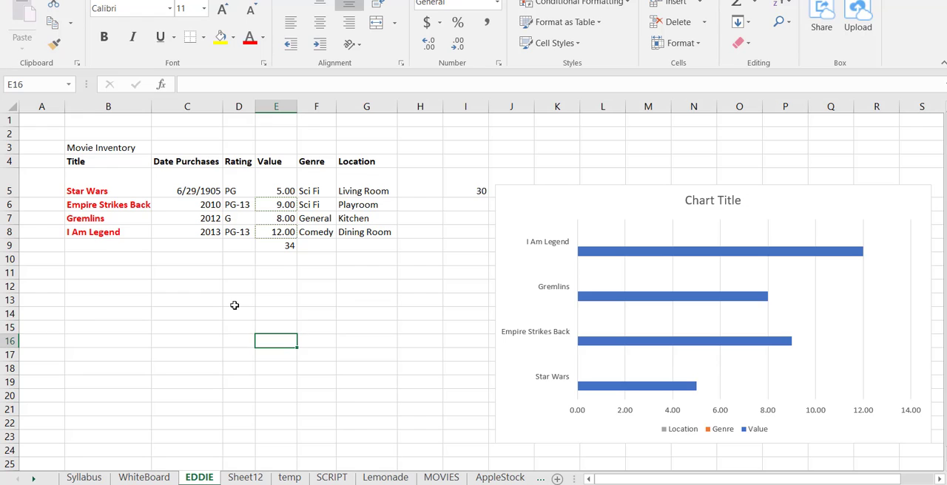
{"action": "type", "text": "=if"}
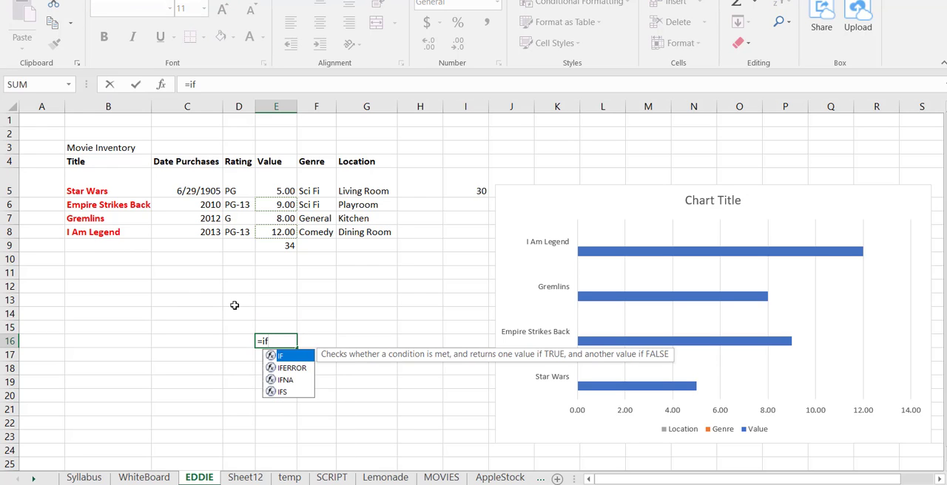
{"action": "type", "text": "(e5>="}
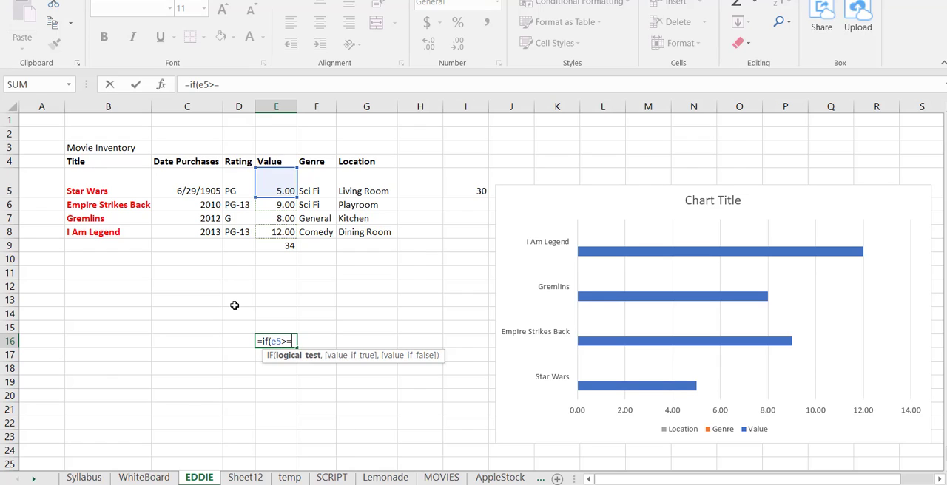
{"action": "type", "text": "5,\"YES"}
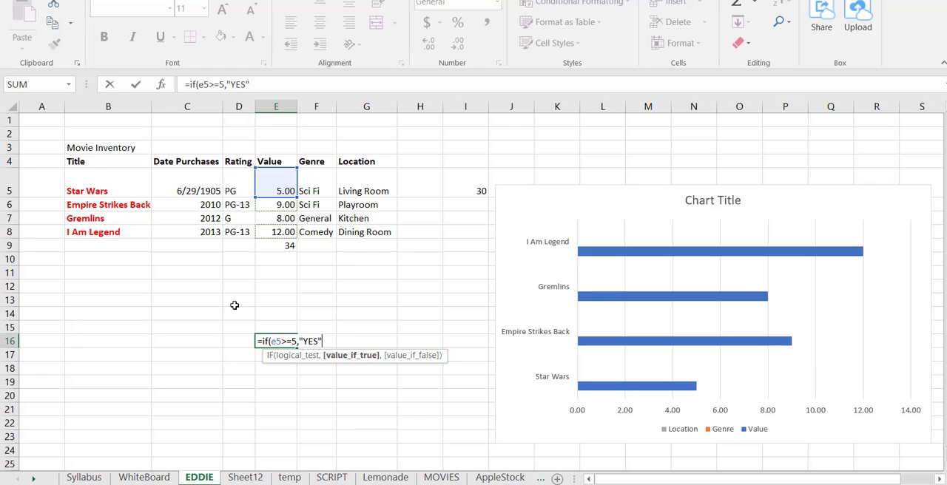
{"action": "type", "text": "\","}
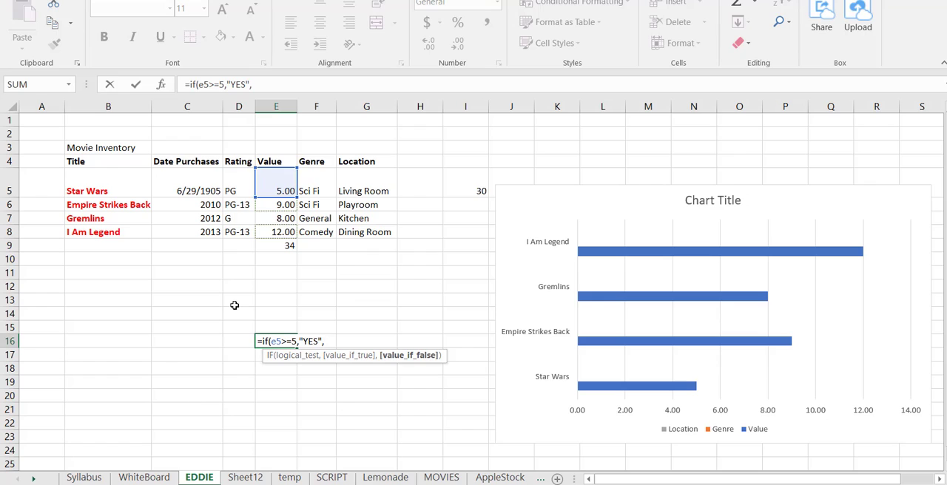
{"action": "type", "text": "\"no it is not"}
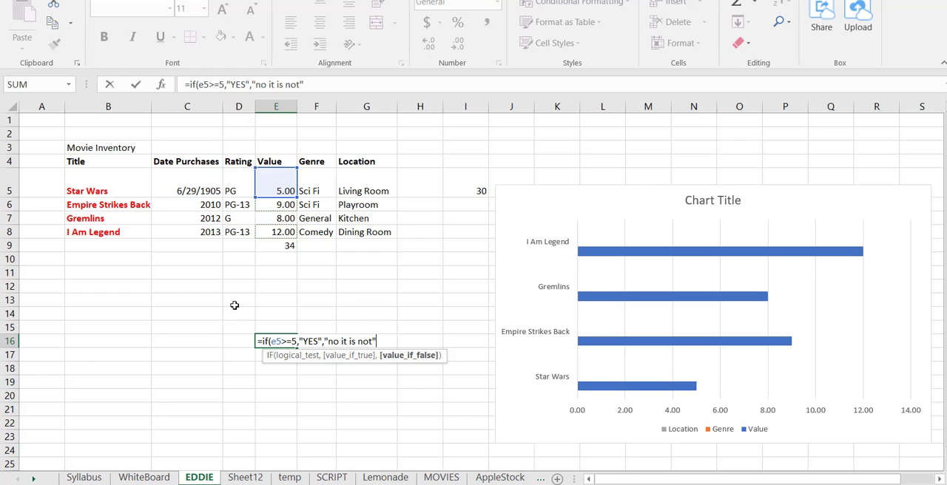
{"action": "key", "text": "Return"}
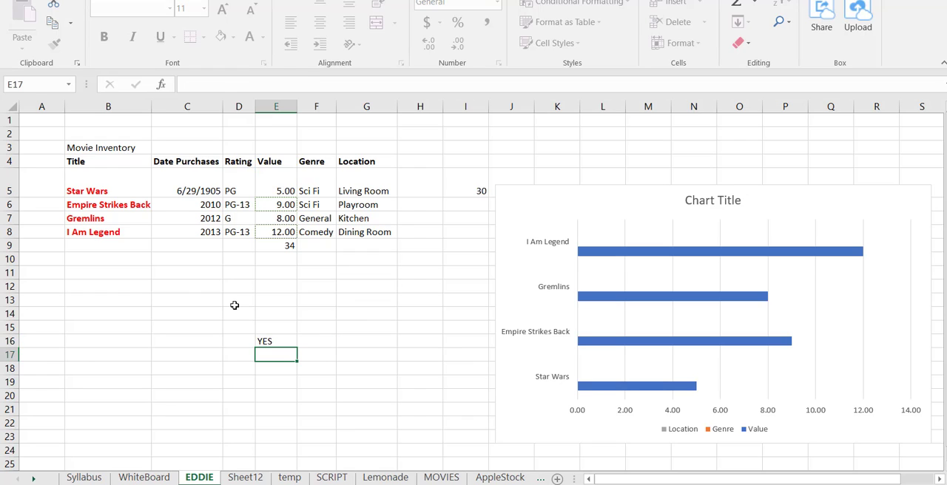
Review the full IF formula in E16, leaving the cell without changing it
{"action": "key", "text": "Up"}
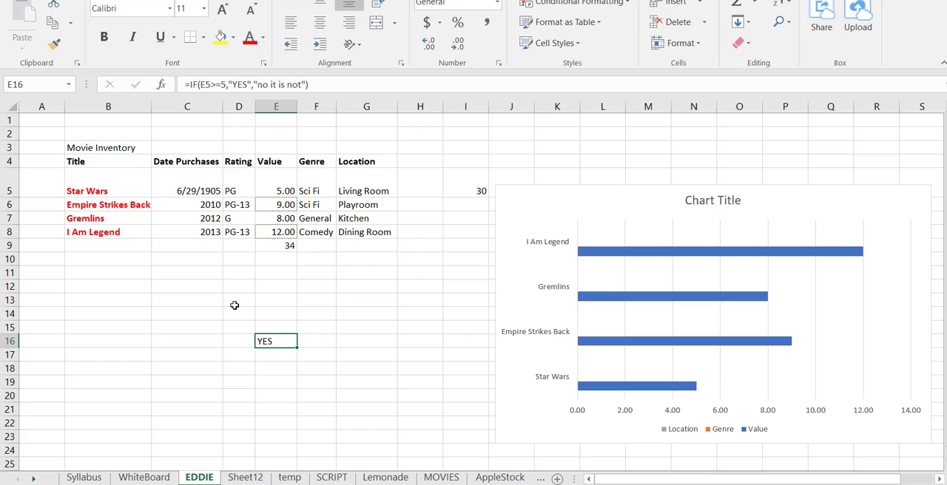
{"action": "left_click", "coordinate": [259, 82]}
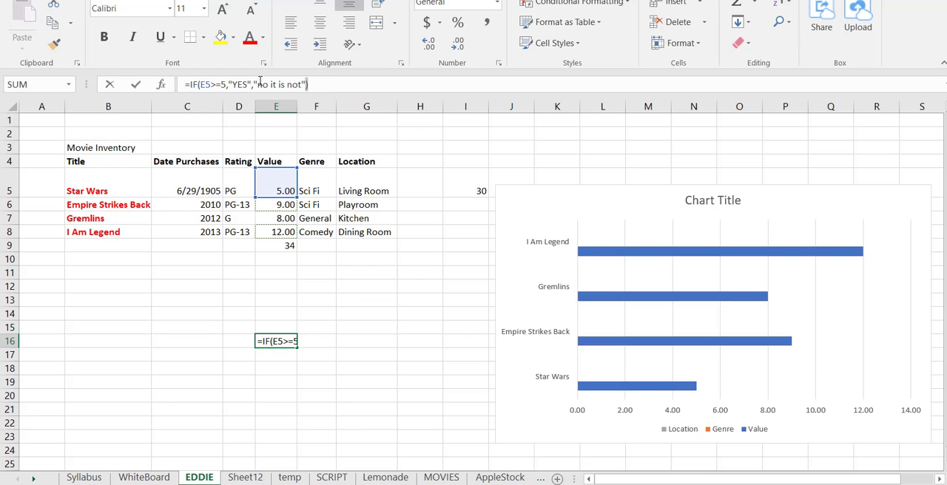
{"action": "left_click_drag", "start_coordinate": [307, 84], "coordinate": [160, 79]}
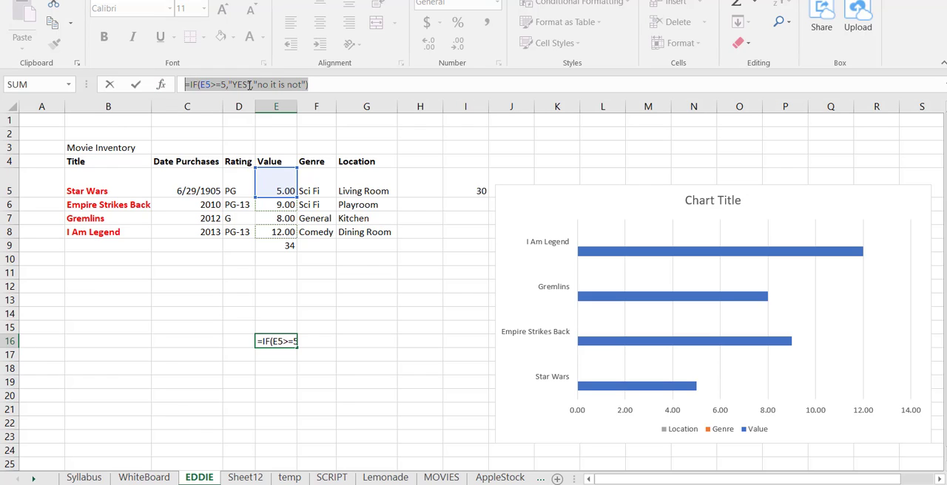
{"action": "left_click", "coordinate": [313, 292]}
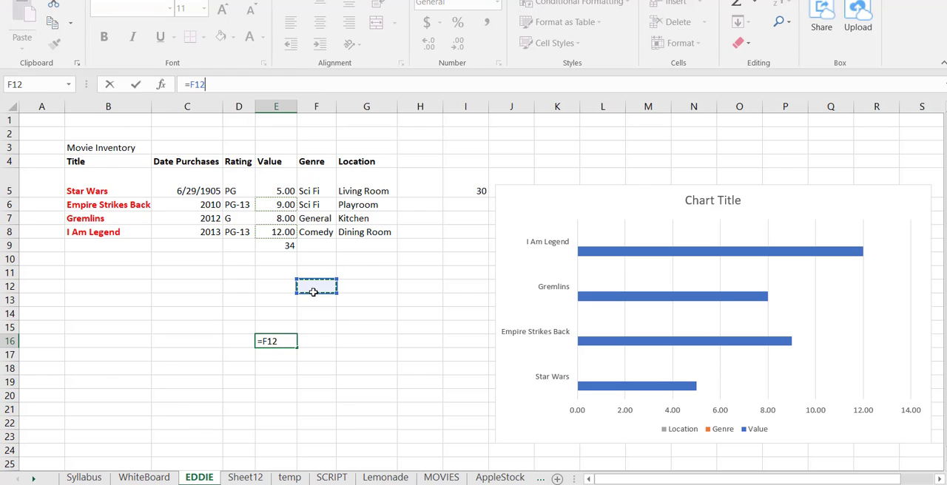
{"action": "key", "text": "Escape"}
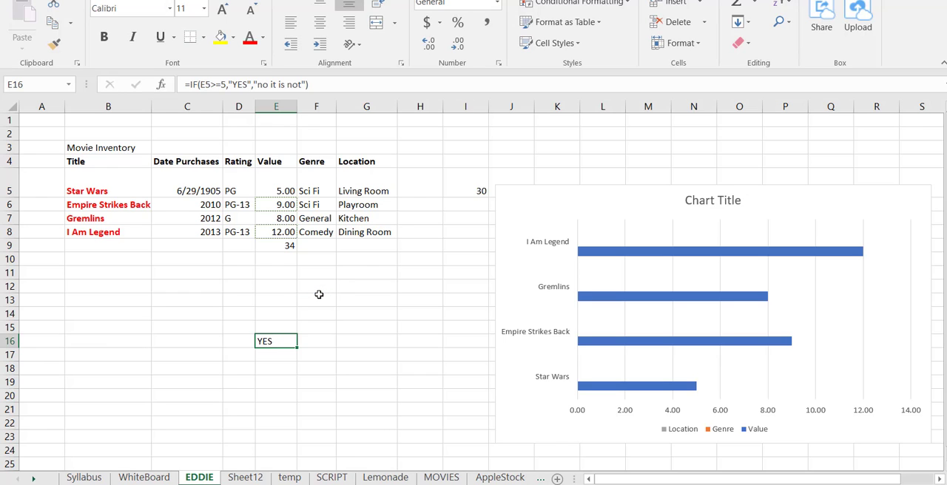
Set the Star Wars value in E5 to 4 to test the false branch of the IF formula
{"action": "key", "text": "Up"}
{"action": "key", "text": "Up"}
{"action": "key", "text": "Up"}
{"action": "key", "text": "Up"}
{"action": "key", "text": "Up"}
{"action": "key", "text": "Up"}
{"action": "key", "text": "Up"}
{"action": "key", "text": "Up"}
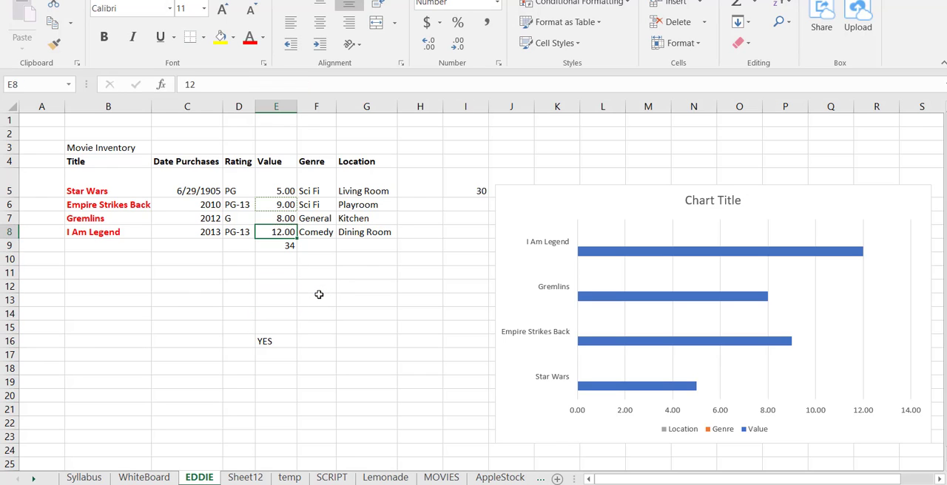
{"action": "key", "text": "Up"}
{"action": "key", "text": "Up"}
{"action": "key", "text": "Up"}
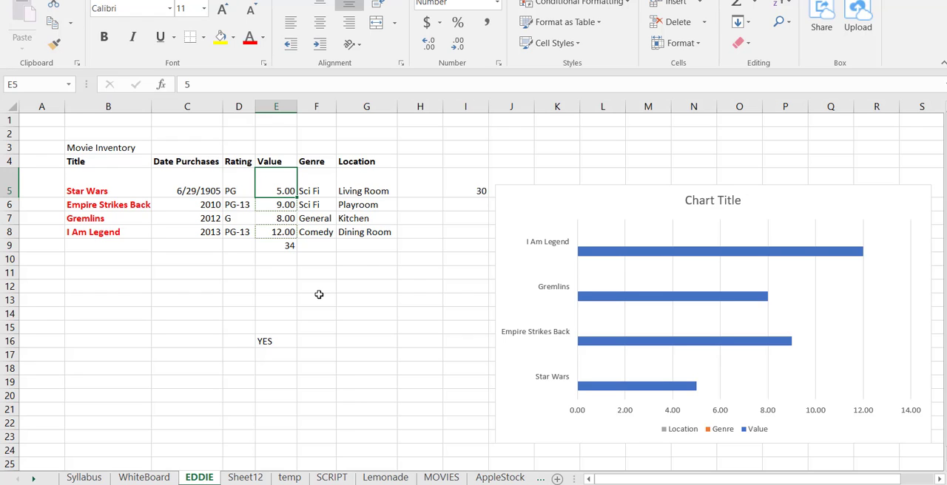
{"action": "type", "text": "4"}
{"action": "key", "text": "Return"}
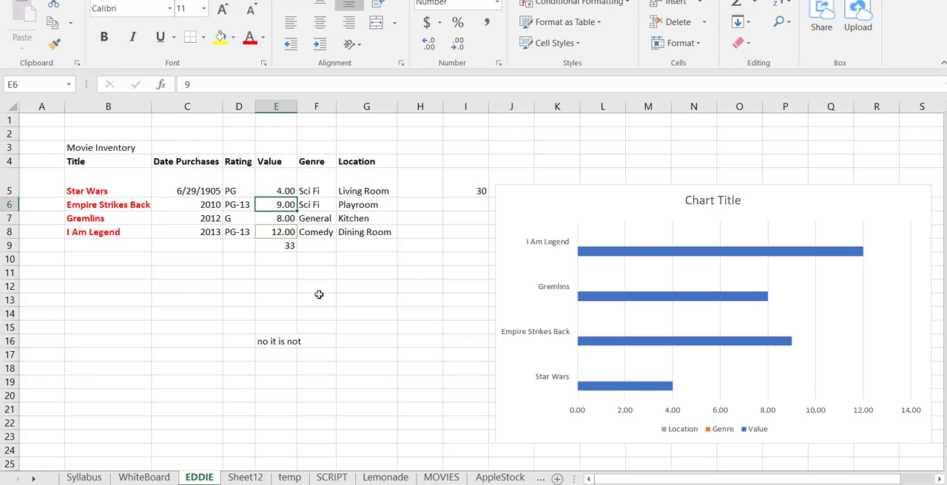
Go back to the IF formula in E16 and widen column E slightly so its text fits in the cell
{"action": "key", "text": "Down"}
{"action": "key", "text": "Down"}
{"action": "key", "text": "Down"}
{"action": "key", "text": "Down"}
{"action": "key", "text": "Down"}
{"action": "key", "text": "Down"}
{"action": "key", "text": "Down"}
{"action": "key", "text": "Down"}
{"action": "key", "text": "Down"}
{"action": "key", "text": "Down"}
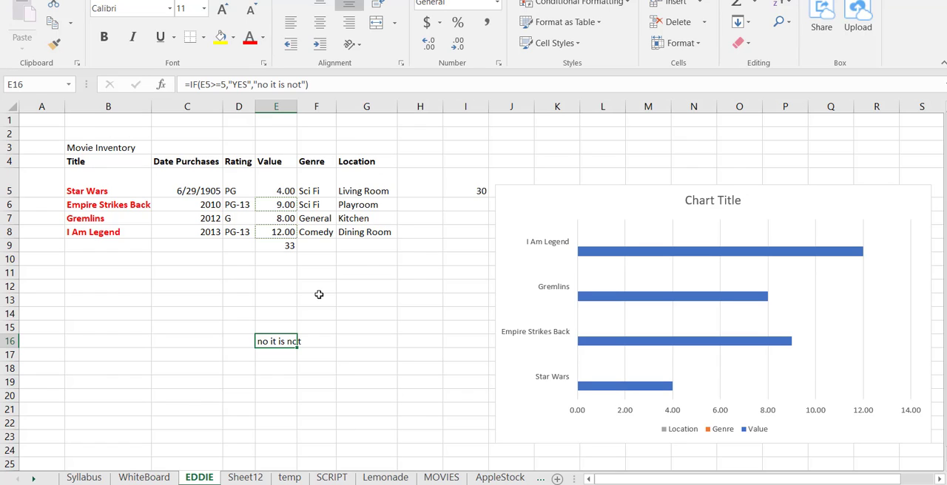
{"action": "left_click_drag", "start_coordinate": [305, 105], "coordinate": [308, 106]}
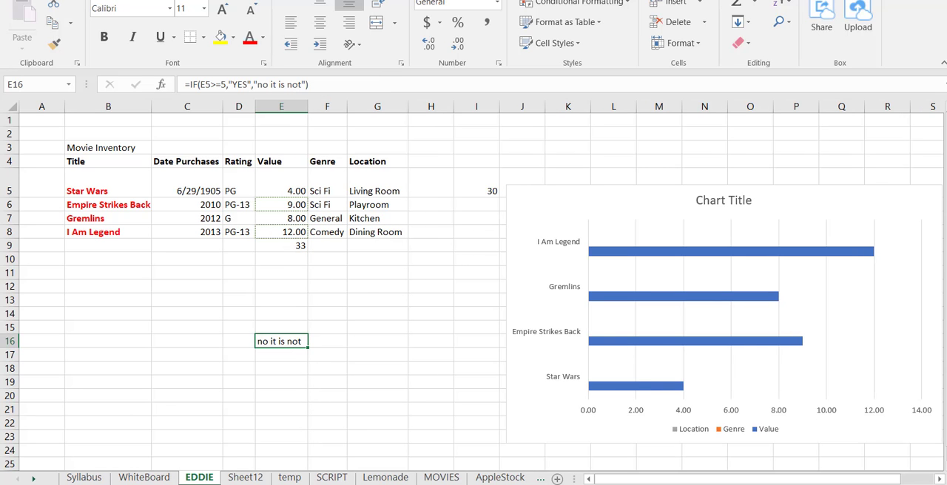
Look through the Lemonade data and the Syllabus topics, then return to the EDDIE sheet at cell C16
{"action": "left_click", "coordinate": [385, 478]}
{"action": "scroll", "coordinate": [216, 306], "scroll_direction": "down", "scroll_amount": 15}
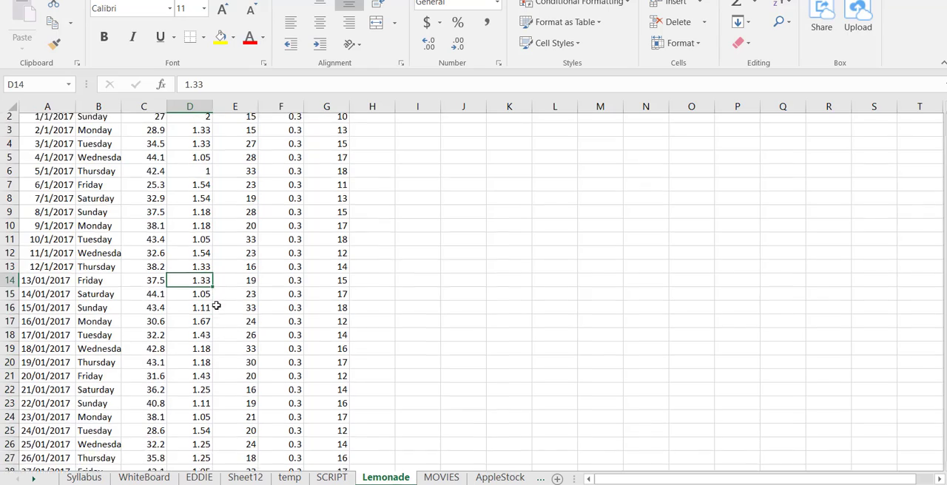
{"action": "scroll", "coordinate": [216, 305], "scroll_direction": "down", "scroll_amount": 16}
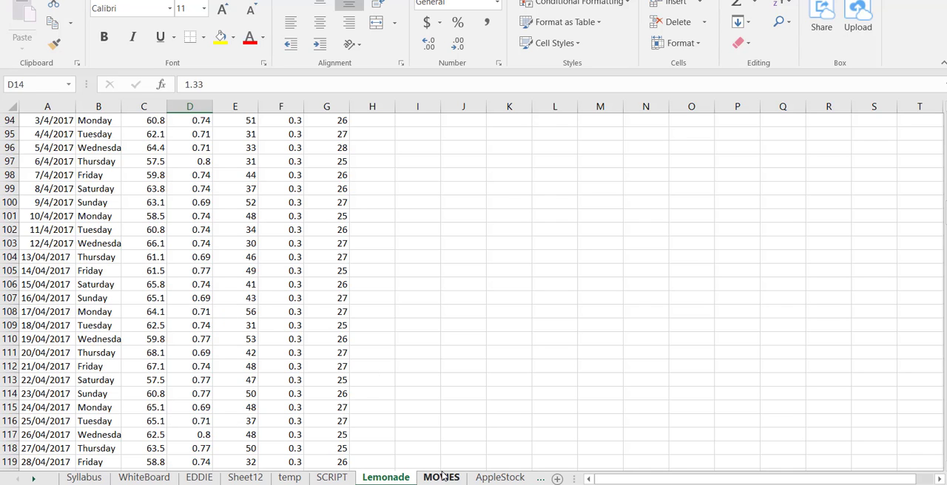
{"action": "left_click", "coordinate": [83, 477]}
{"action": "scroll", "coordinate": [303, 355], "scroll_direction": "down", "scroll_amount": 2}
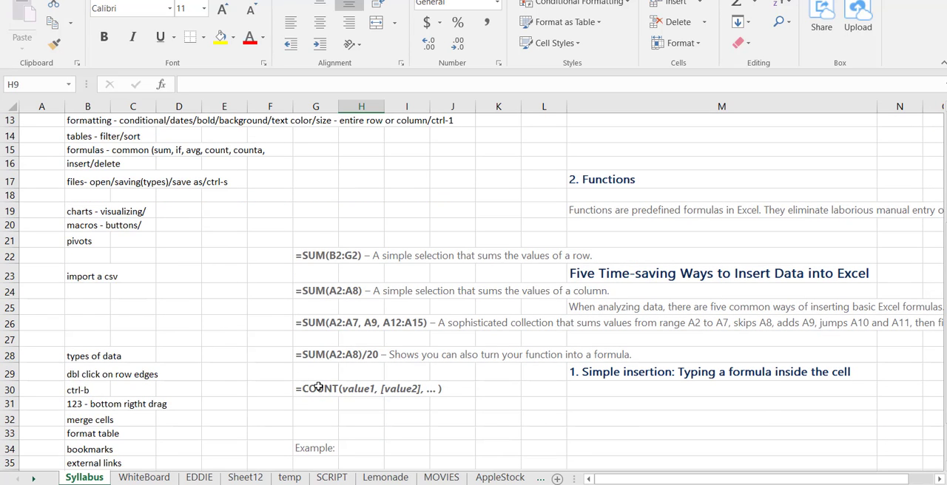
{"action": "scroll", "coordinate": [209, 364], "scroll_direction": "down", "scroll_amount": 1}
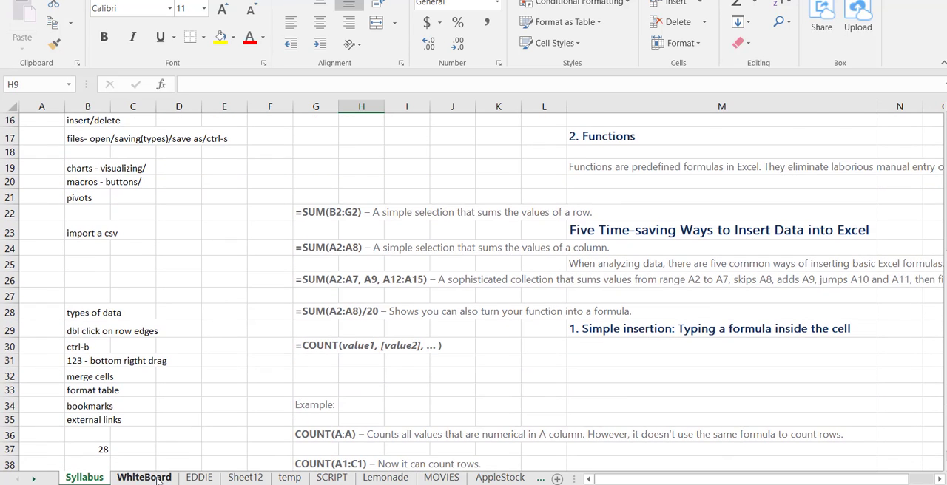
{"action": "left_click", "coordinate": [162, 478]}
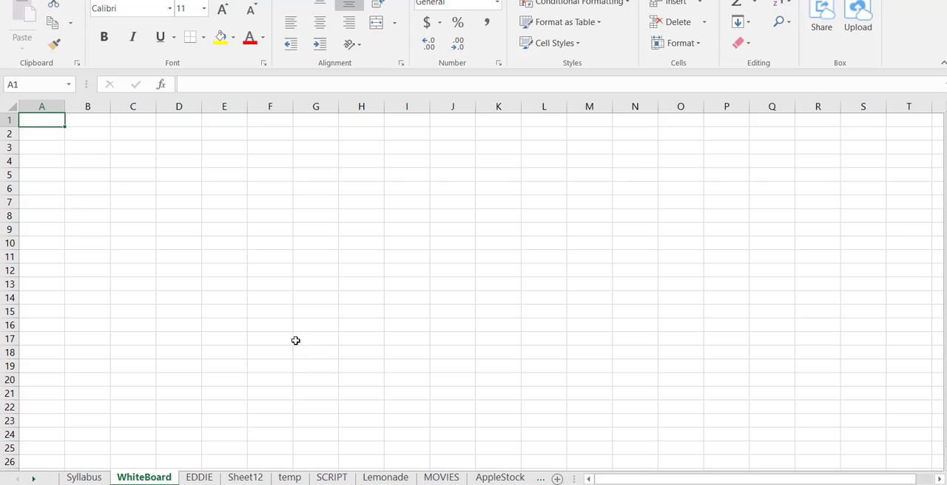
{"action": "left_click", "coordinate": [87, 478]}
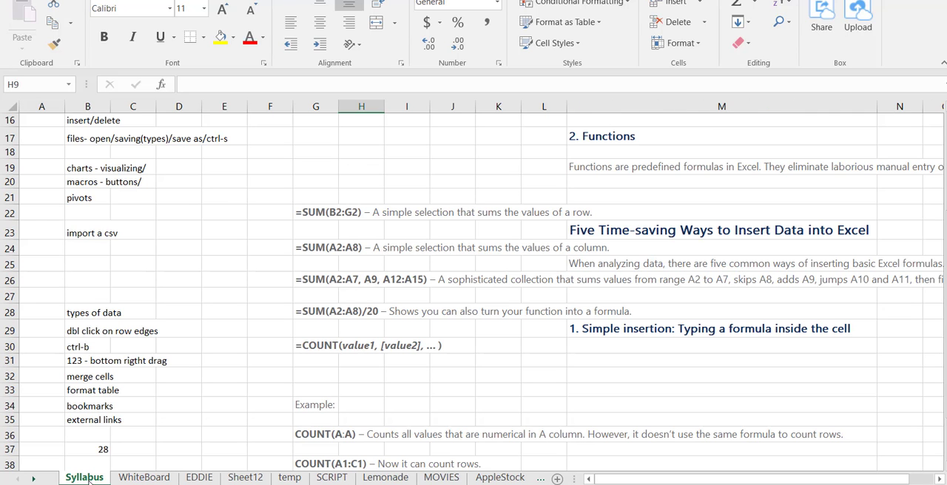
{"action": "left_click", "coordinate": [199, 478]}
{"action": "key", "text": "Left"}
{"action": "key", "text": "Left"}
{"action": "key", "text": "Left"}
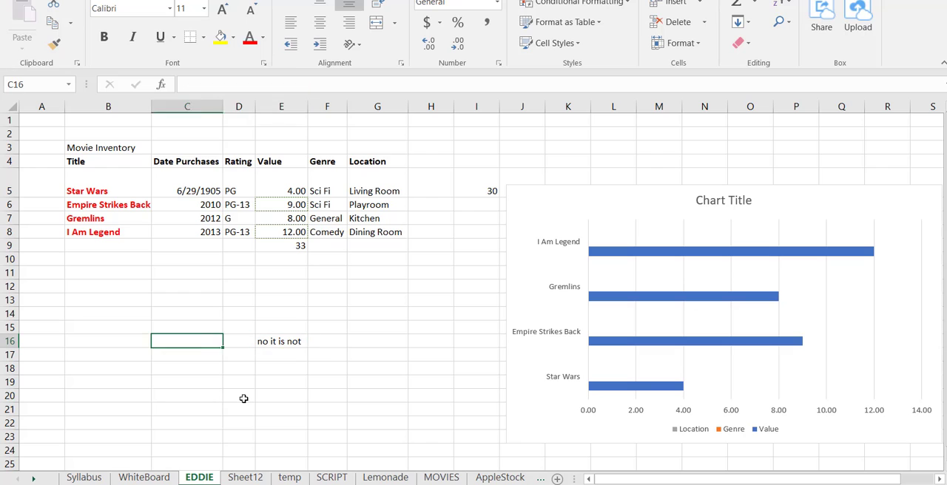
{"action": "key", "text": "Up"}
{"action": "key", "text": "Up"}
{"action": "key", "text": "Up"}
{"action": "key", "text": "Up"}
{"action": "key", "text": "Up"}
{"action": "key", "text": "Up"}
{"action": "key", "text": "Up"}
{"action": "key", "text": "Up"}
{"action": "key", "text": "Up"}
{"action": "key", "text": "Up"}
{"action": "key", "text": "Up"}
{"action": "key", "text": "Up"}
{"action": "key", "text": "Up"}
{"action": "key", "text": "Up"}
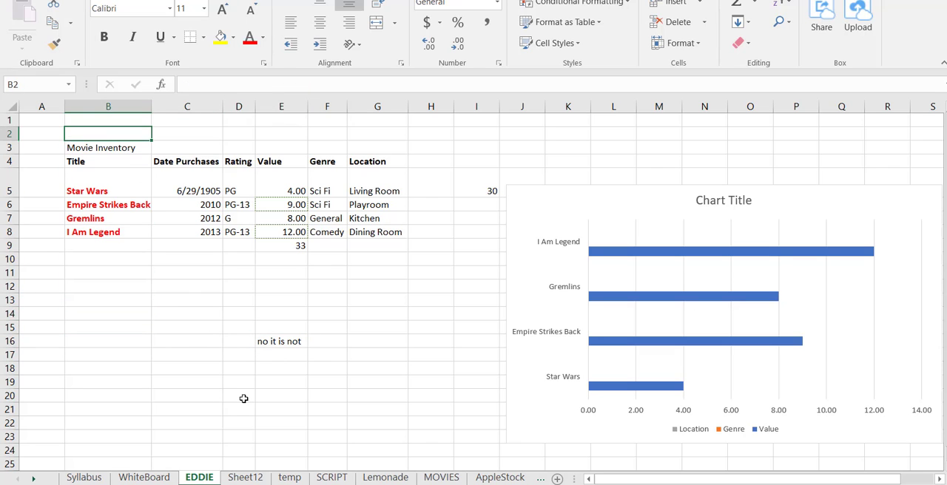
{"action": "key", "text": "Down"}
{"action": "key", "text": "Down"}
{"action": "key", "text": "Down"}
{"action": "key", "text": "Down"}
{"action": "key", "text": "Down"}
{"action": "key", "text": "Down"}
{"action": "key", "text": "Down"}
{"action": "key", "text": "Down"}
Enter =COUNT(E5:E8) in E17 to count the numeric movie values
{"action": "key", "text": "Down"}
{"action": "key", "text": "Down"}
{"action": "key", "text": "Down"}
{"action": "key", "text": "Down"}
{"action": "key", "text": "Down"}
{"action": "key", "text": "Down"}
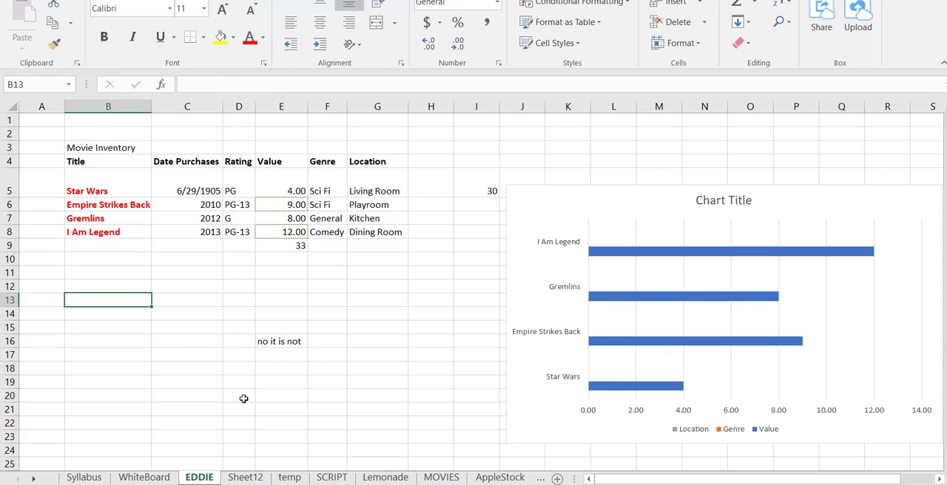
{"action": "key", "text": "Right"}
{"action": "key", "text": "Right"}
{"action": "key", "text": "Right"}
{"action": "key", "text": "Down"}
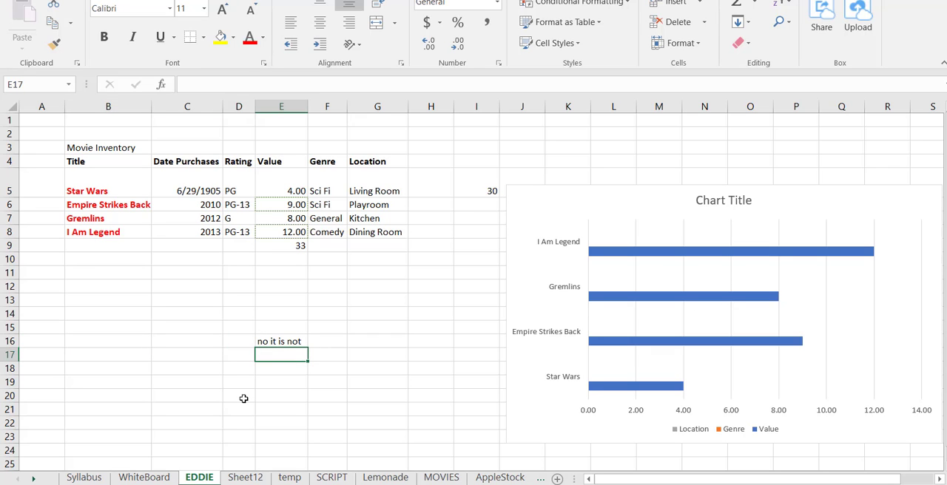
{"action": "type", "text": "=count"}
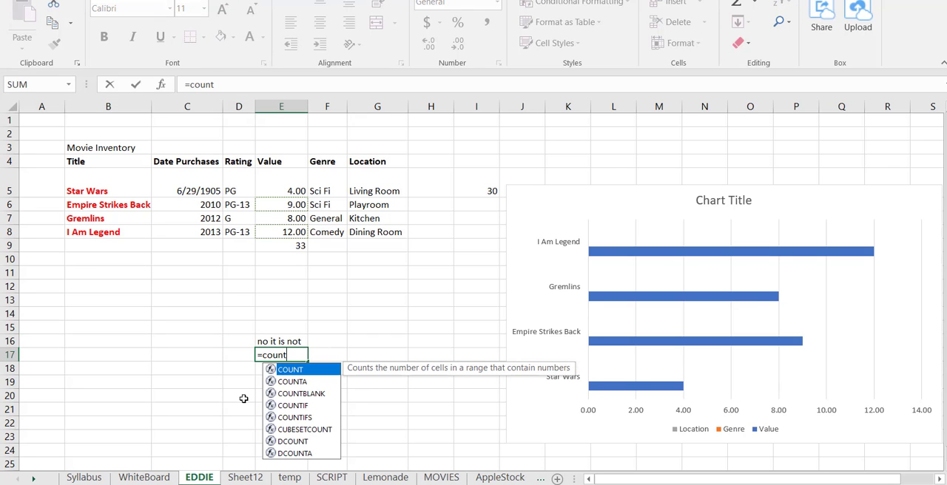
{"action": "type", "text": "("}
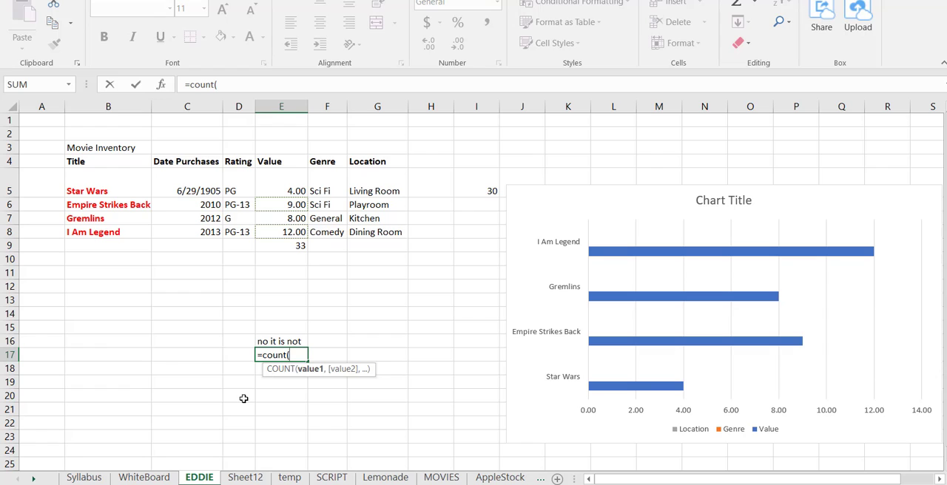
{"action": "type", "text": "e5"}
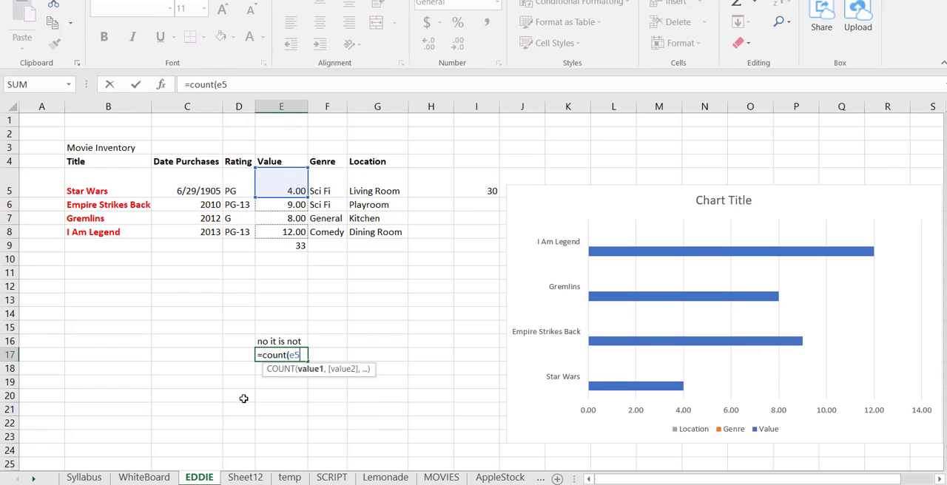
{"action": "type", "text": ":e8"}
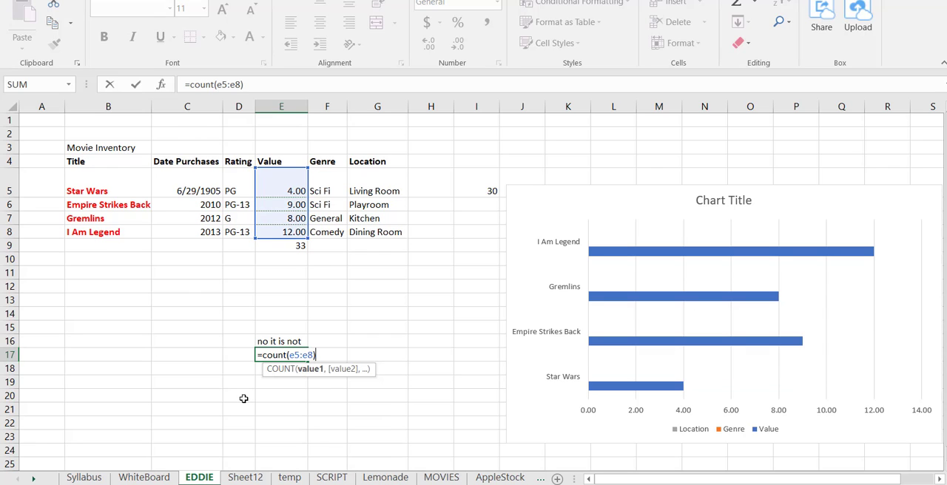
{"action": "type", "text": ")"}
{"action": "key", "text": "Return"}
{"action": "key", "text": "Up"}
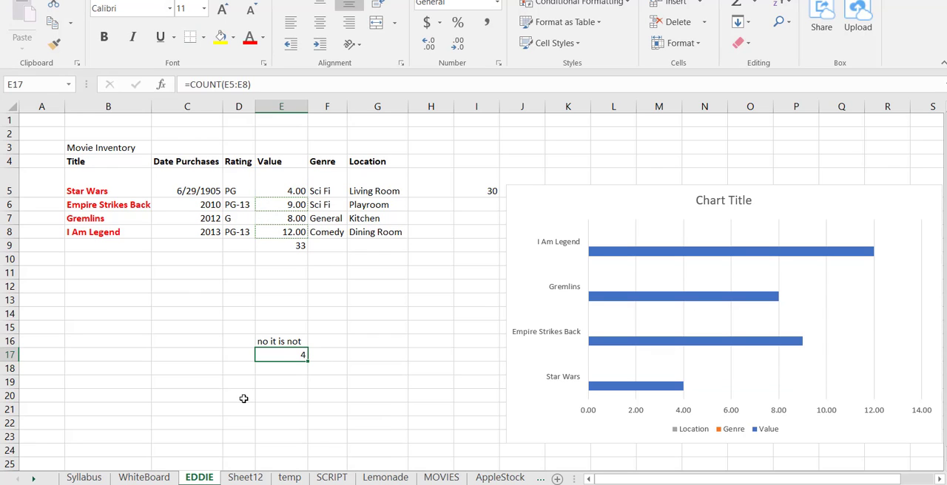
Enter a COUNT formula in E18 using the partial range name mov
{"action": "key", "text": "Down"}
{"action": "type", "text": "=count"}
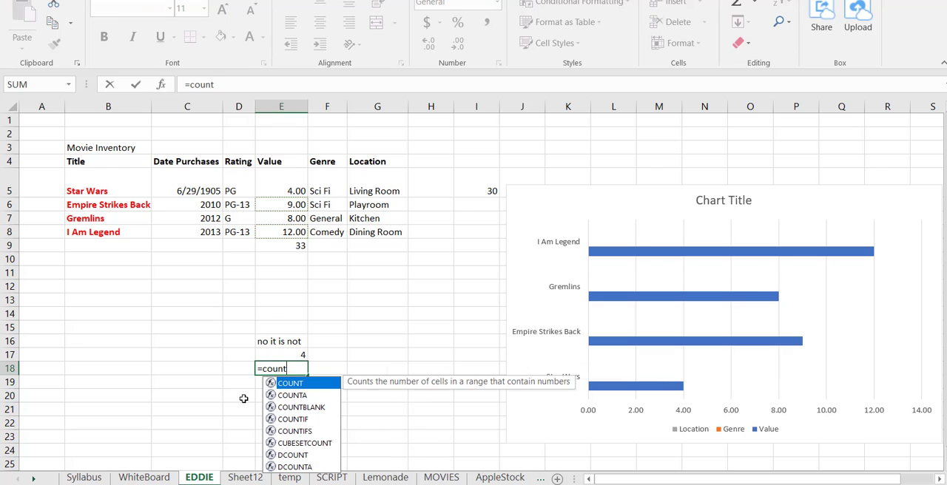
{"action": "type", "text": "(mov"}
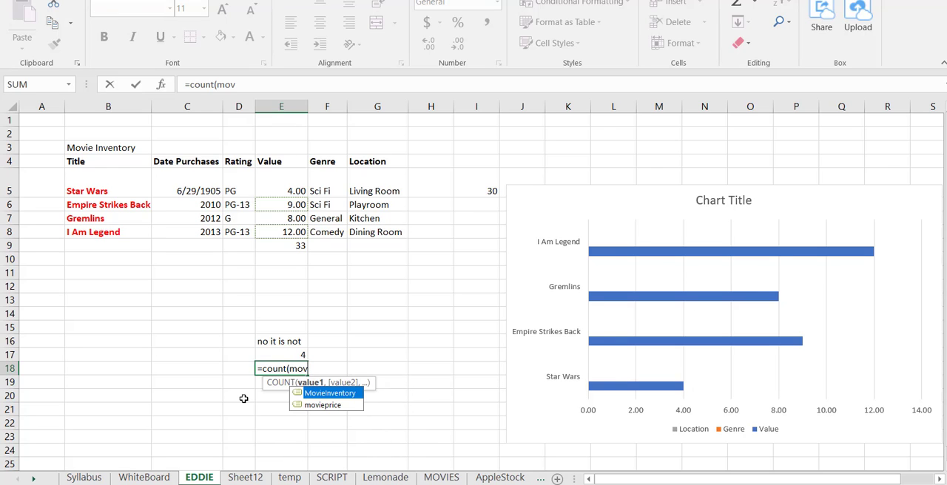
{"action": "key", "text": "Down"}
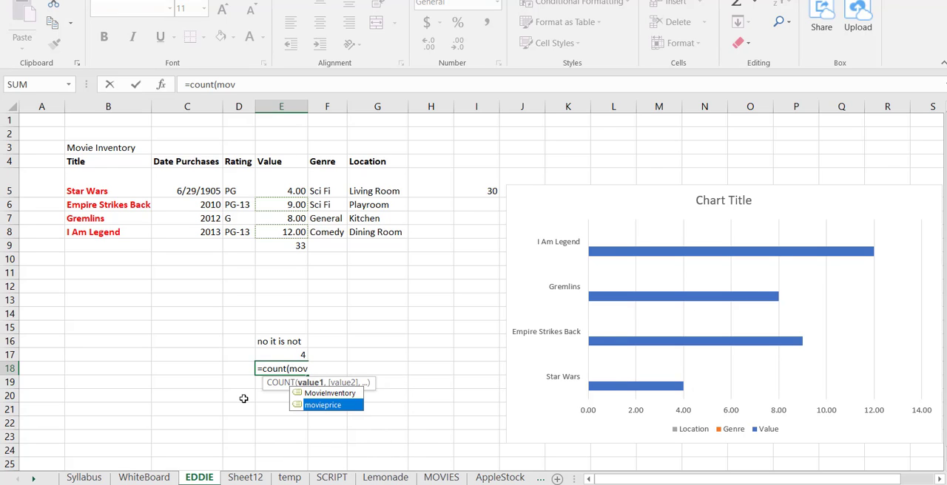
{"action": "key", "text": "Return"}
{"action": "key", "text": "Up"}
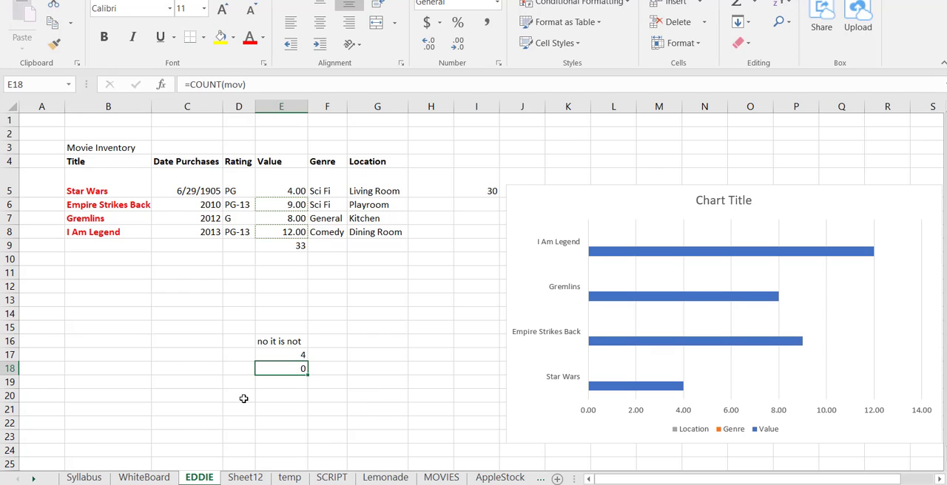
Complete the range name in E18 so the formula reads =COUNT(movieprice)
{"action": "key", "text": "F2"}
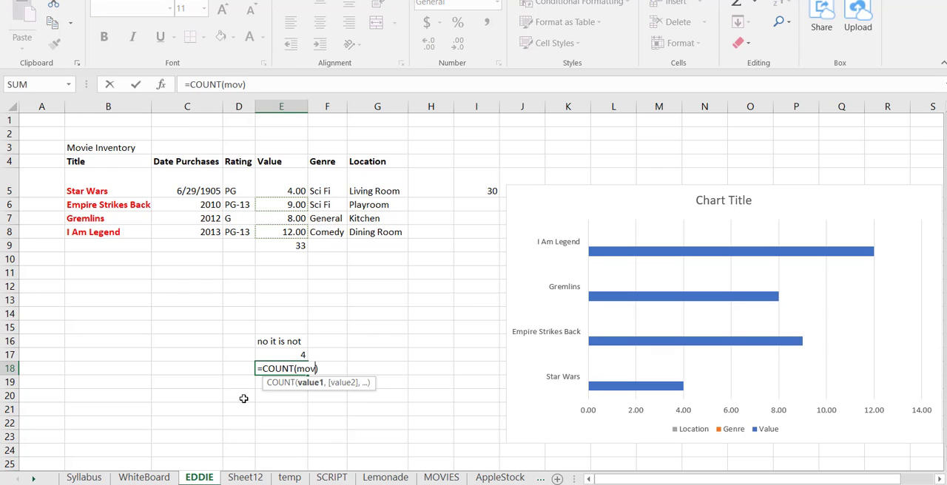
{"action": "type", "text": "iepriv"}
{"action": "key", "text": "BackSpace"}
{"action": "key", "text": "Tab"}
{"action": "key", "text": "Return"}
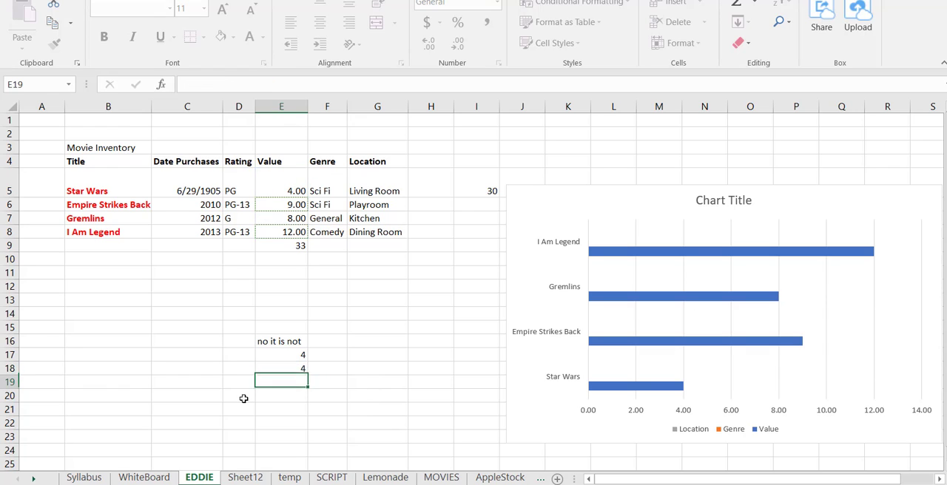
{"action": "key", "text": "Up"}
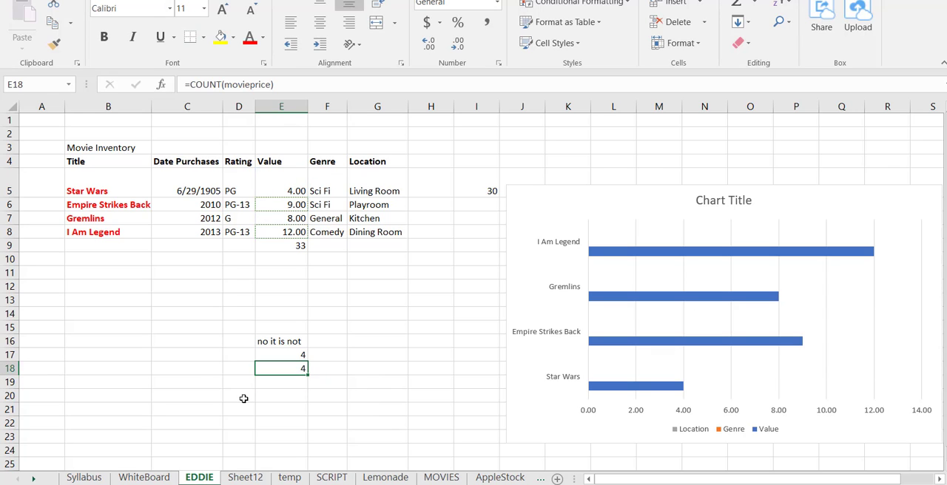
Enter =COUNTA(B1:B17) in B18 to count the non-empty cells above it in column B
{"action": "key", "text": "Left"}
{"action": "key", "text": "Left"}
{"action": "key", "text": "Left"}
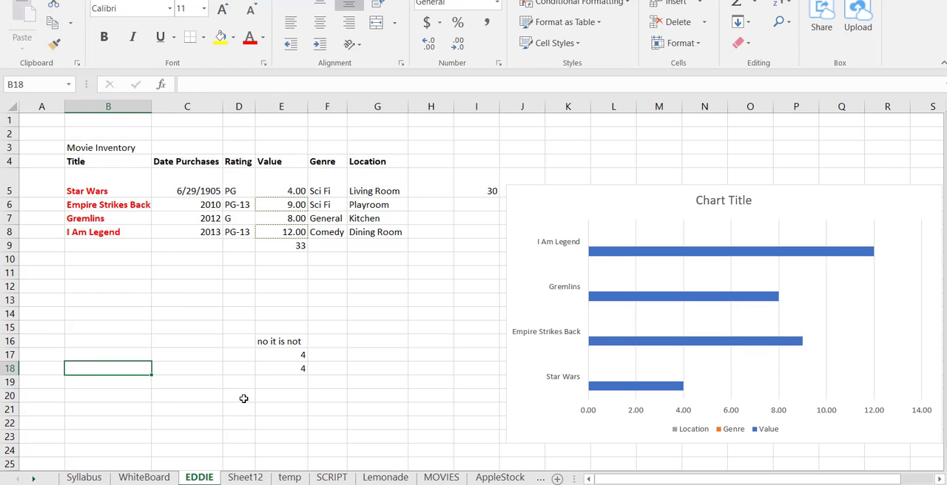
{"action": "type", "text": "=count"}
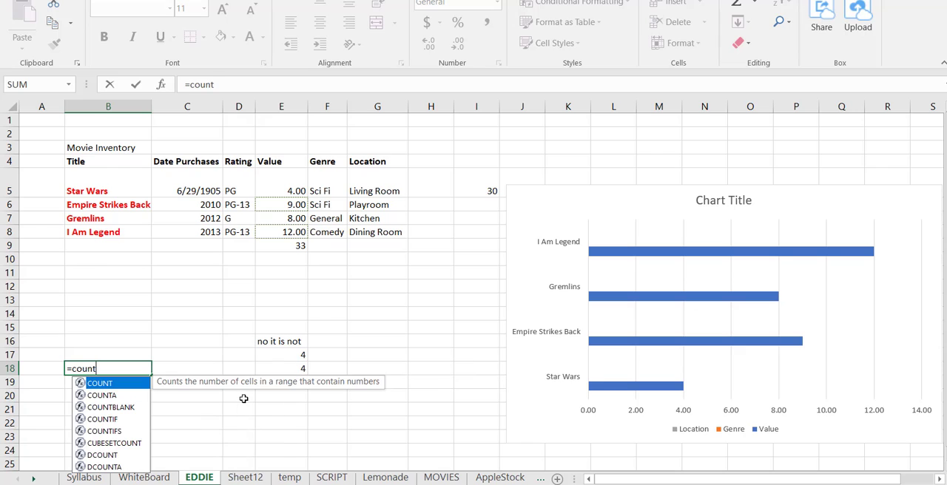
{"action": "type", "text": "a("}
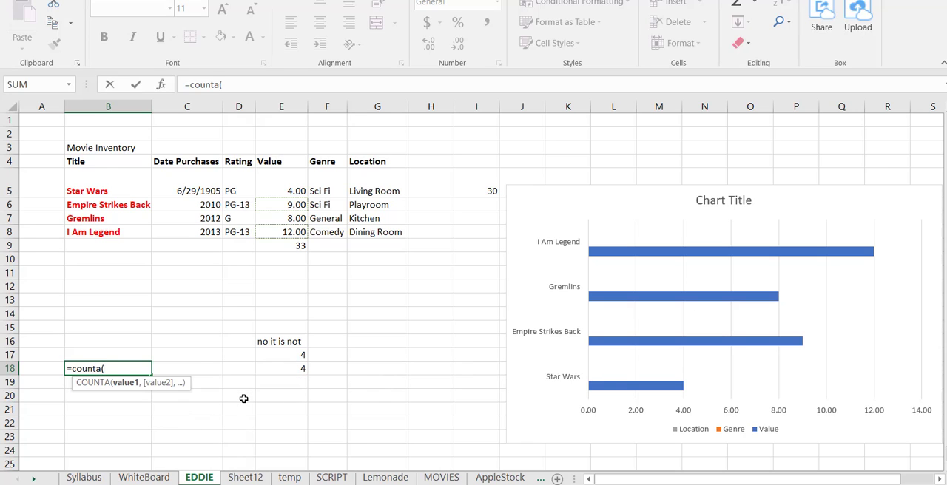
{"action": "type", "text": "b1"}
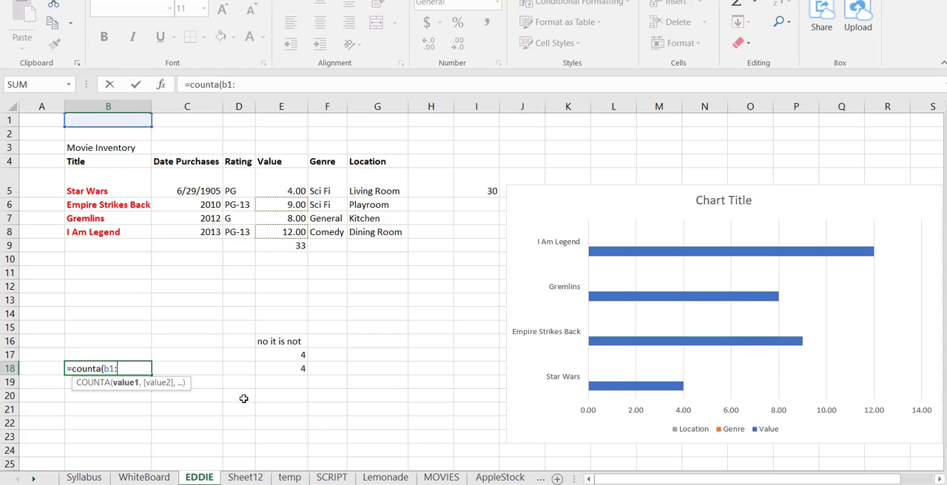
{"action": "type", "text": ":b"}
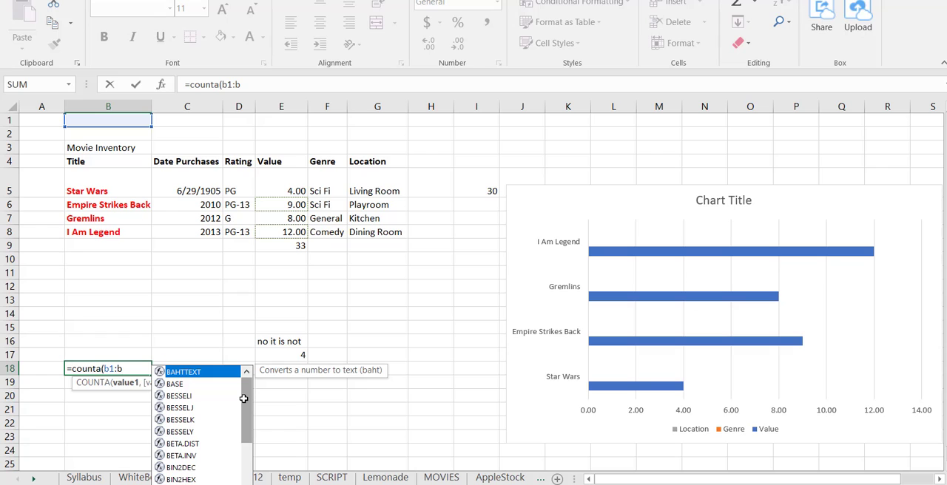
{"action": "type", "text": "17)"}
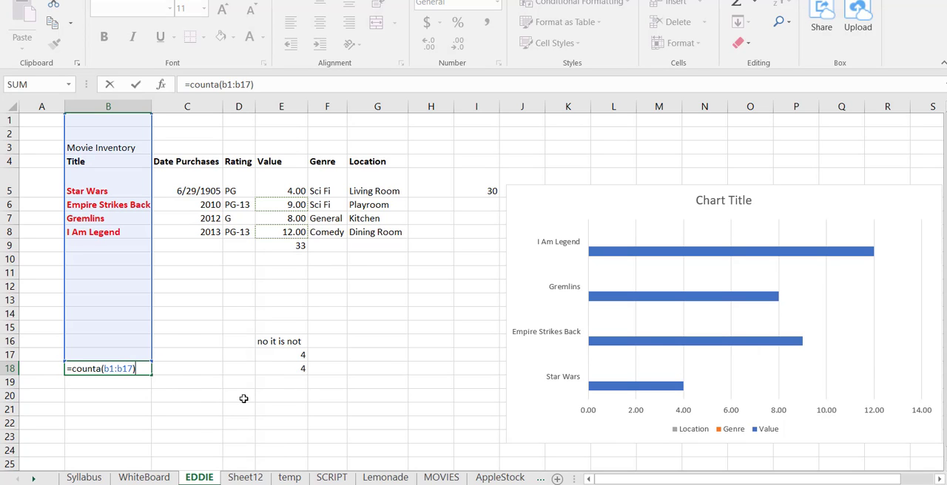
{"action": "key", "text": "Return"}
{"action": "key", "text": "Up"}
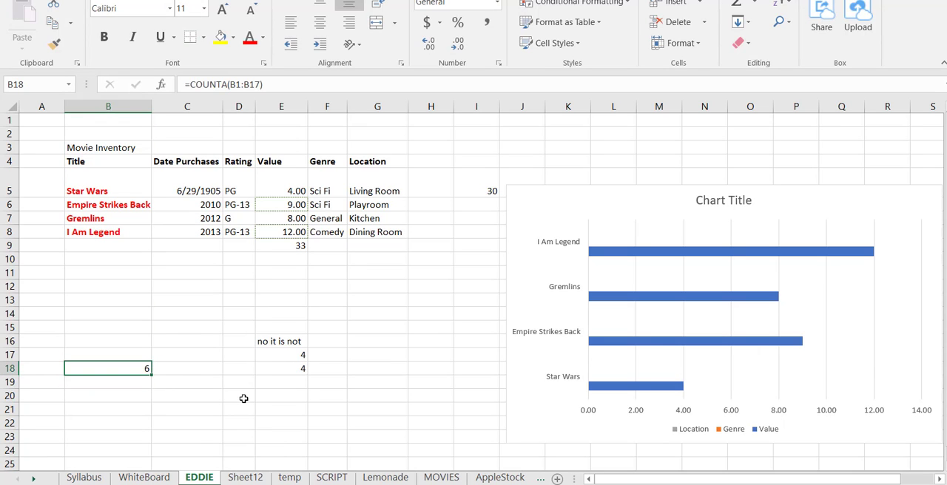
Examine the cells B1:B17 covered by the COUNTA formula, including the blank ones, and return to B18
{"action": "key", "text": "Up"}
{"action": "key", "text": "Up"}
{"action": "key", "text": "Up"}
{"action": "key", "text": "Up"}
{"action": "key", "text": "Up"}
{"action": "key", "text": "Up"}
{"action": "key", "text": "Up"}
{"action": "key", "text": "Up"}
{"action": "key", "text": "Up"}
{"action": "key", "text": "Up"}
{"action": "key", "text": "Up"}
{"action": "key", "text": "Up"}
{"action": "key", "text": "Up"}
{"action": "key", "text": "Up"}
{"action": "key", "text": "Up"}
{"action": "key", "text": "Up"}
{"action": "key", "text": "Up"}
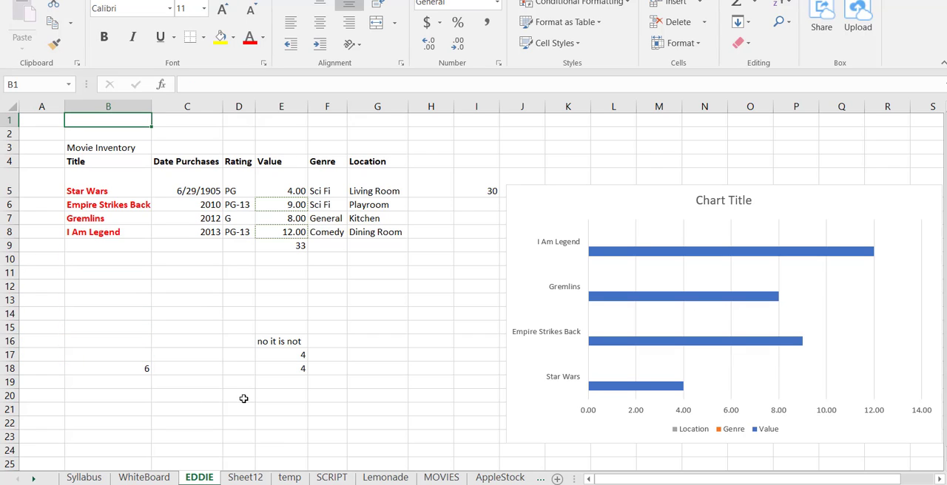
{"action": "key", "text": "shift+Down"}
{"action": "key", "text": "shift+Down"}
{"action": "key", "text": "shift+Down"}
{"action": "key", "text": "shift+Down"}
{"action": "key", "text": "shift+Down"}
{"action": "key", "text": "shift+Down"}
{"action": "key", "text": "shift+Down"}
{"action": "key", "text": "shift+Down"}
{"action": "key", "text": "shift+Down"}
{"action": "key", "text": "shift+Down"}
{"action": "key", "text": "shift+Down"}
{"action": "key", "text": "shift+Down"}
{"action": "key", "text": "shift+Down"}
{"action": "key", "text": "shift+Down"}
{"action": "key", "text": "shift+Down"}
{"action": "key", "text": "shift+Down"}
{"action": "key", "text": "shift+Down"}
{"action": "key", "text": "shift+Up"}
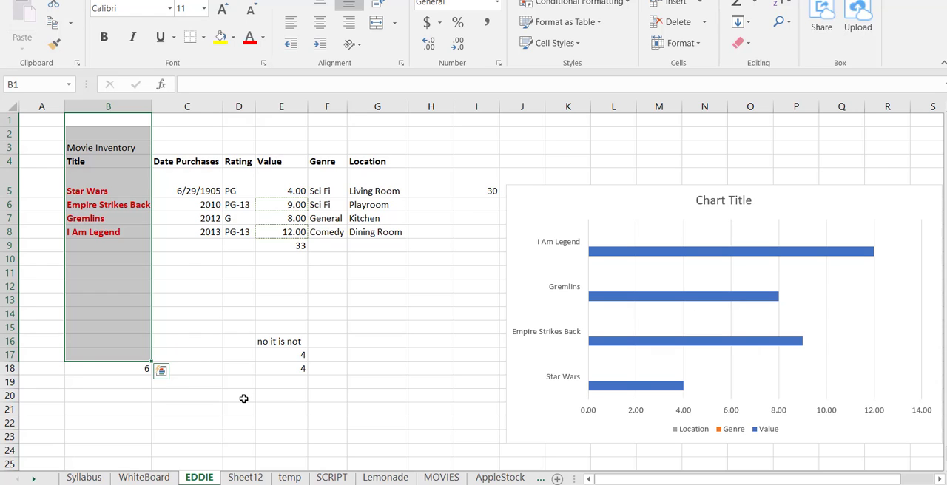
{"action": "key", "text": "Down"}
{"action": "key", "text": "Down"}
{"action": "key", "text": "Down"}
{"action": "key", "text": "Down"}
{"action": "key", "text": "Down"}
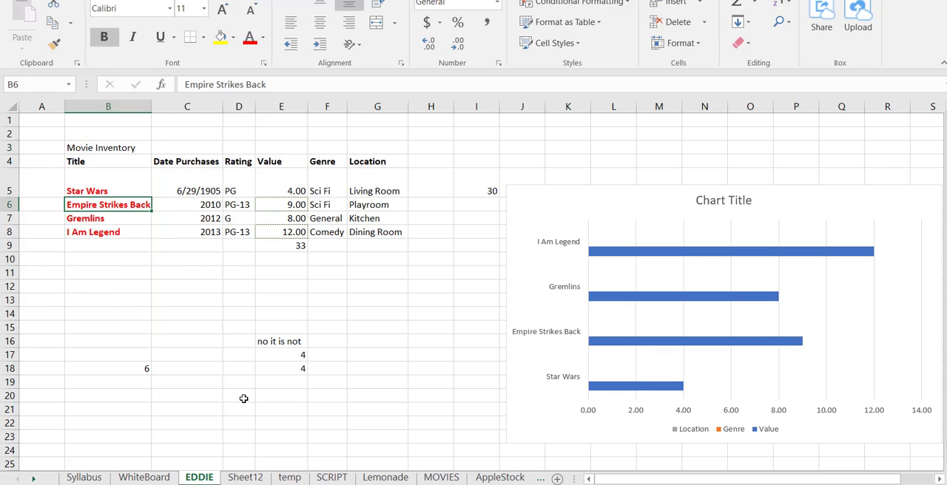
{"action": "key", "text": "Down"}
{"action": "key", "text": "Down"}
{"action": "key", "text": "Down"}
{"action": "key", "text": "Down"}
{"action": "key", "text": "Down"}
{"action": "key", "text": "Down"}
{"action": "key", "text": "Down"}
{"action": "key", "text": "Down"}
{"action": "key", "text": "Down"}
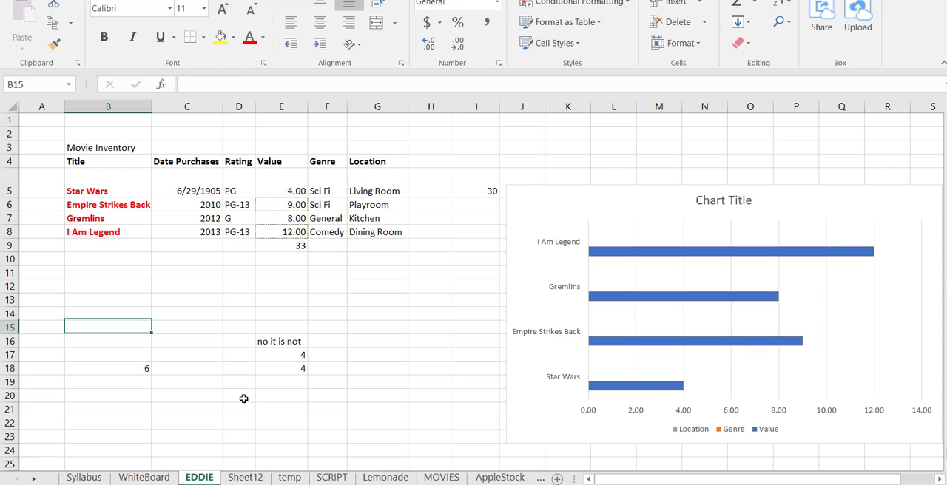
{"action": "key", "text": "Down"}
{"action": "key", "text": "Down"}
{"action": "key", "text": "Down"}
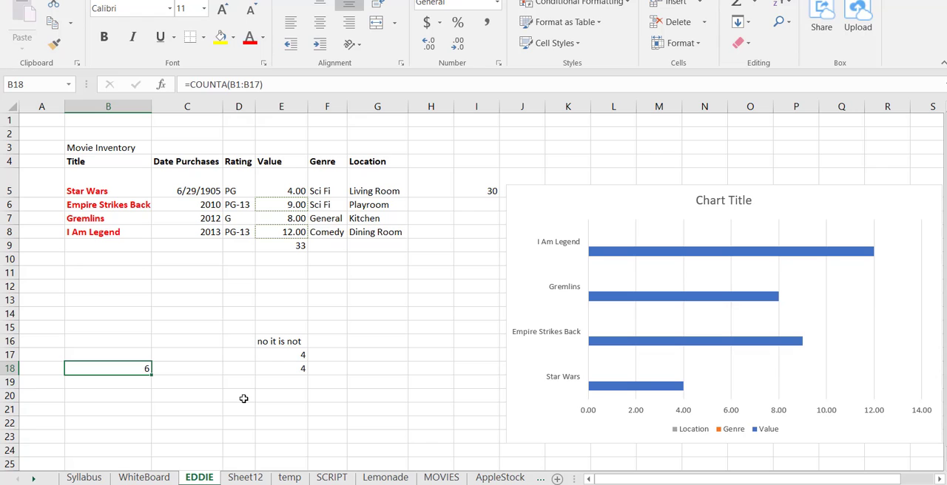
Review the IF formula in E16 and the SUM formula in E9 of the movie table
{"action": "key", "text": "Right"}
{"action": "key", "text": "Right"}
{"action": "key", "text": "Right"}
{"action": "key", "text": "Up"}
{"action": "key", "text": "Up"}
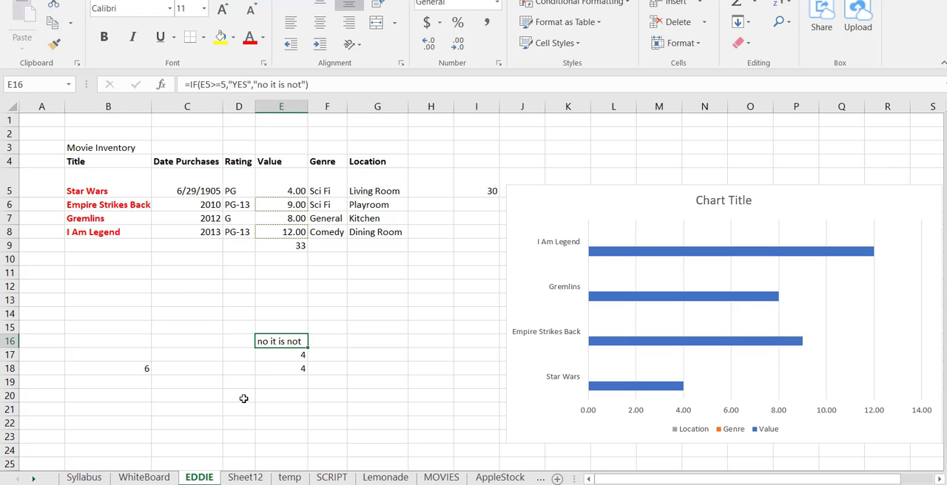
{"action": "key", "text": "Up"}
{"action": "key", "text": "Up"}
{"action": "key", "text": "Up"}
{"action": "key", "text": "Up"}
{"action": "key", "text": "Up"}
{"action": "key", "text": "Up"}
{"action": "key", "text": "Up"}
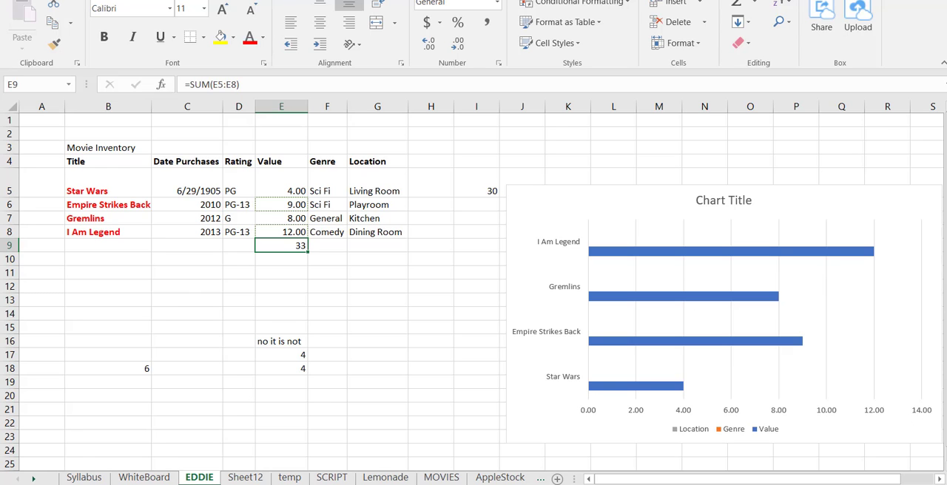
Look at the Syllabus and WhiteBoard sheets, then go to the pivot chart on Sheet12
{"action": "left_click", "coordinate": [107, 479]}
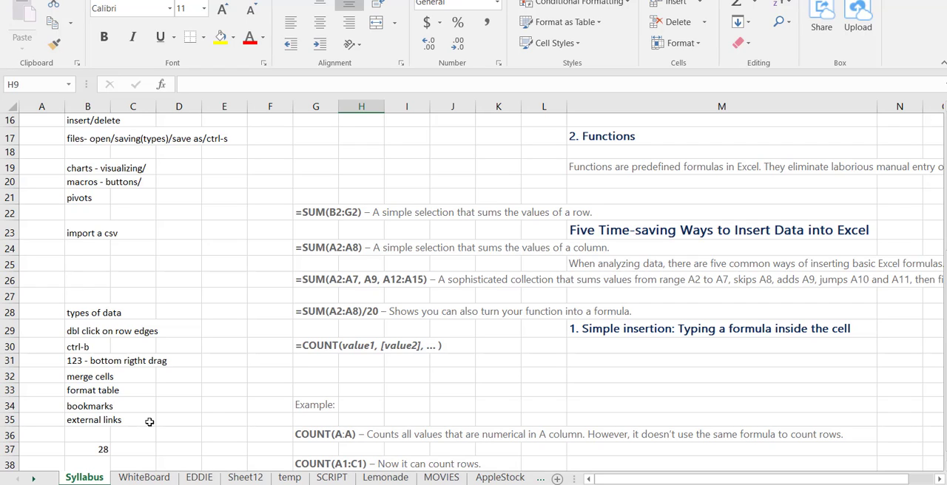
{"action": "left_click", "coordinate": [161, 479]}
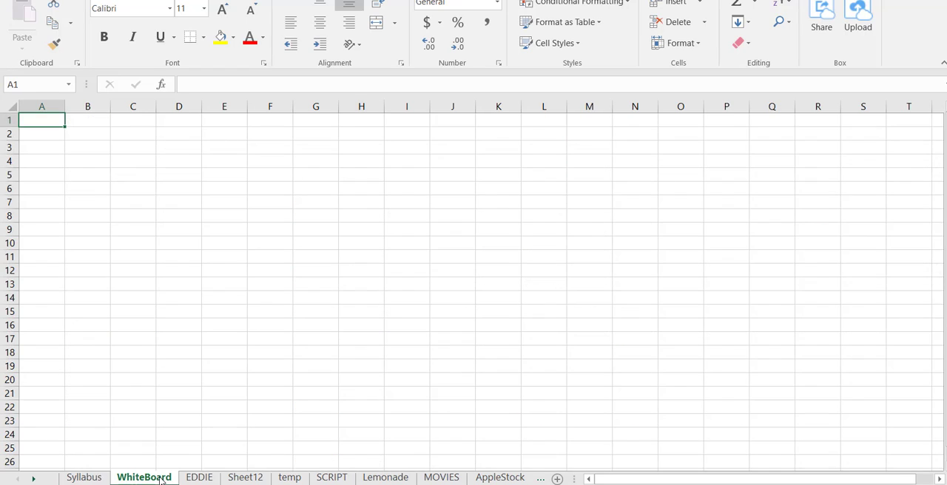
{"action": "left_click", "coordinate": [244, 478]}
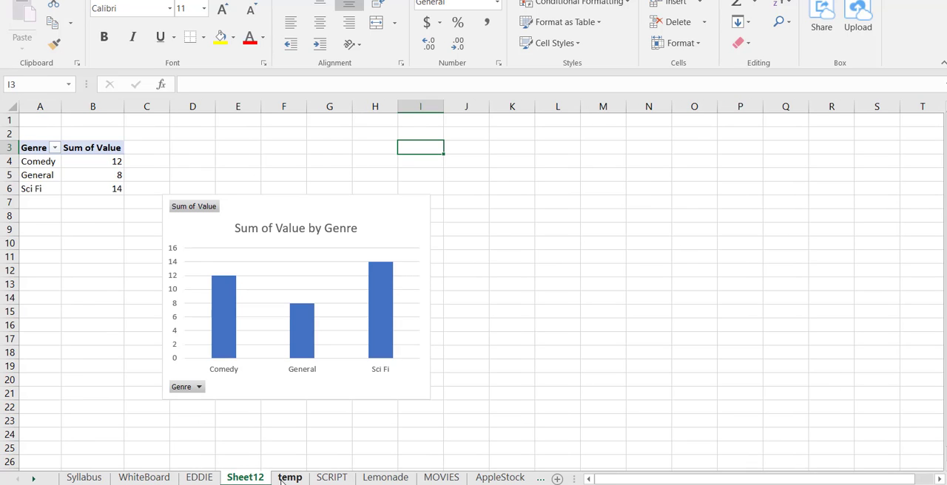
Enlarge the Sum of Value by Genre pivot chart slightly in height and width
{"action": "left_click", "coordinate": [310, 392]}
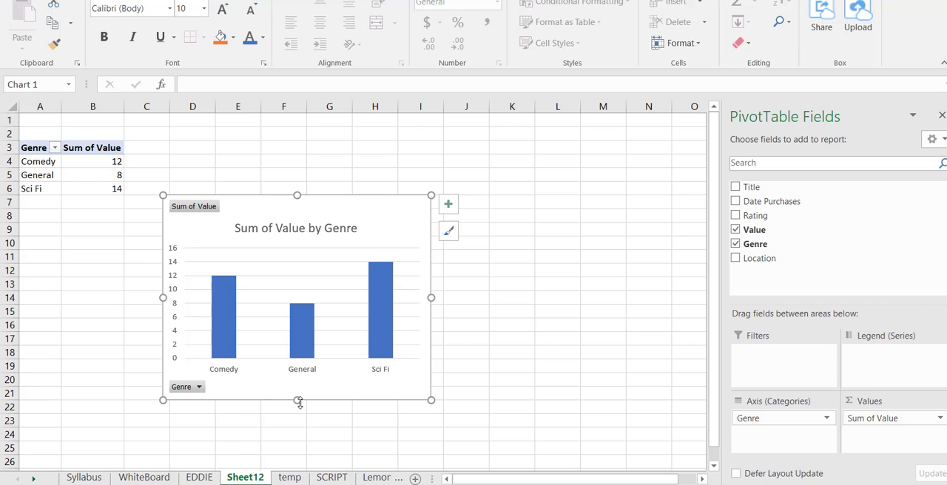
{"action": "left_click_drag", "start_coordinate": [298, 401], "coordinate": [296, 426]}
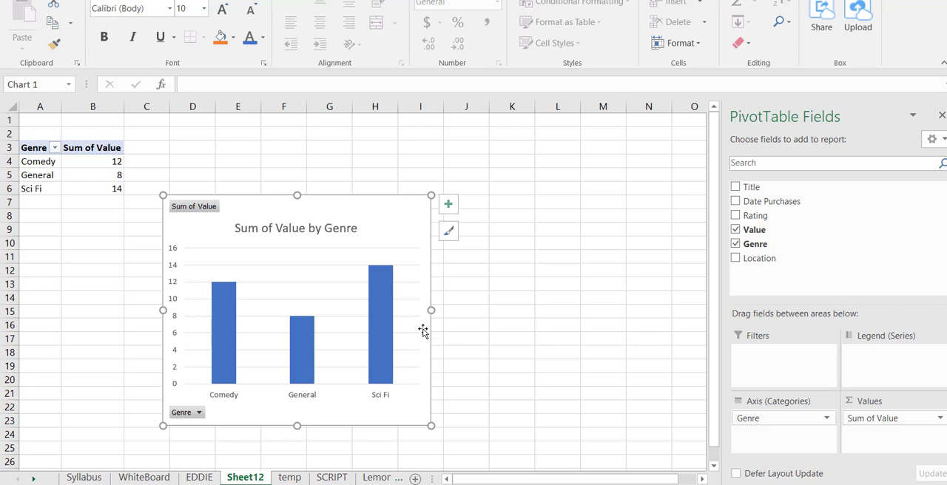
{"action": "left_click_drag", "start_coordinate": [431, 310], "coordinate": [439, 311]}
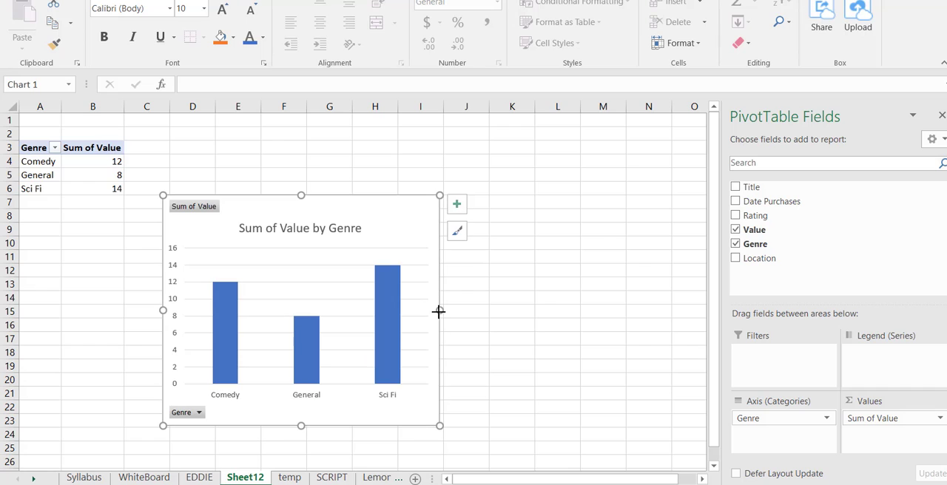